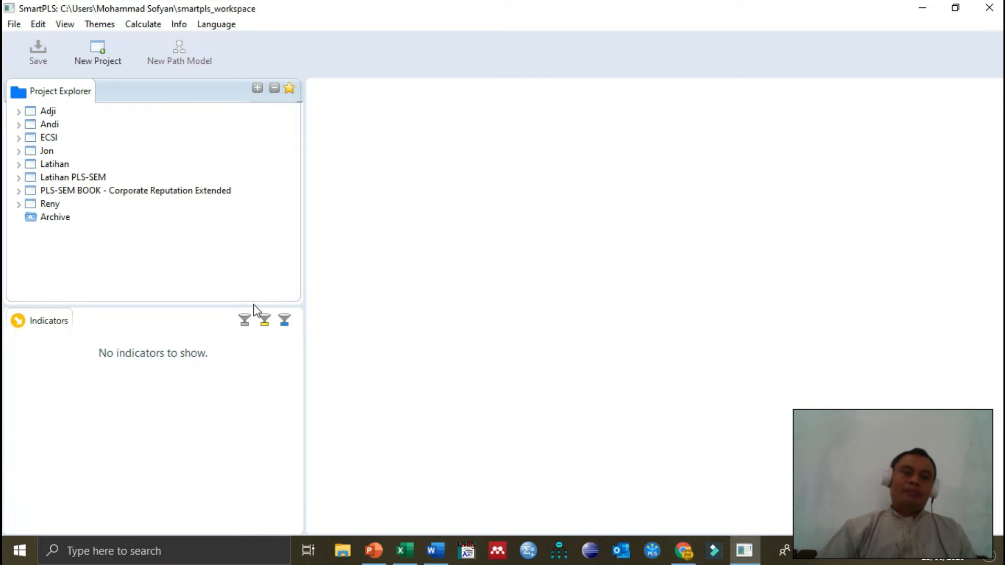
Step: Create a new project named "Latihan Smart-PLS"
left_click(99, 55)
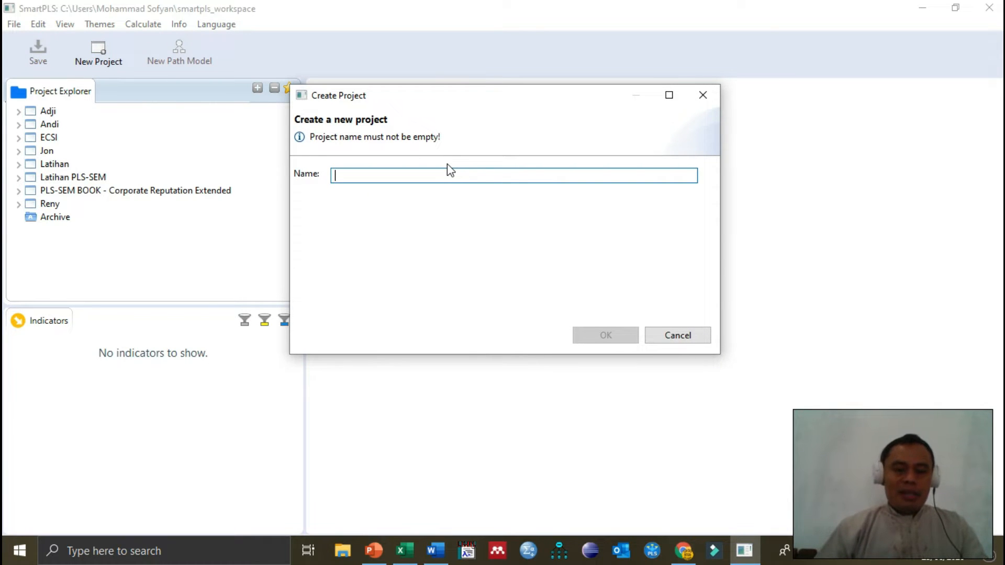
type("La")
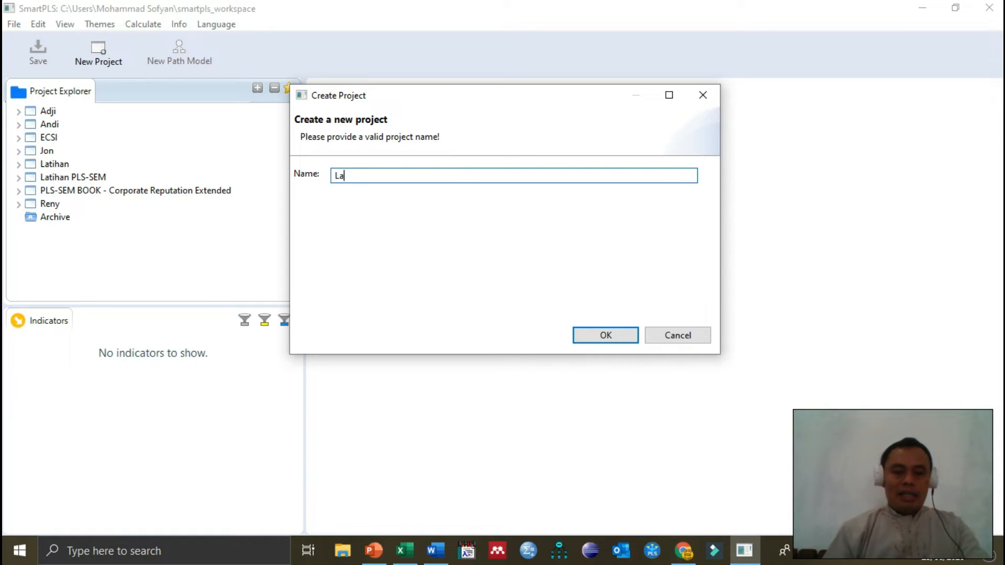
type("tih")
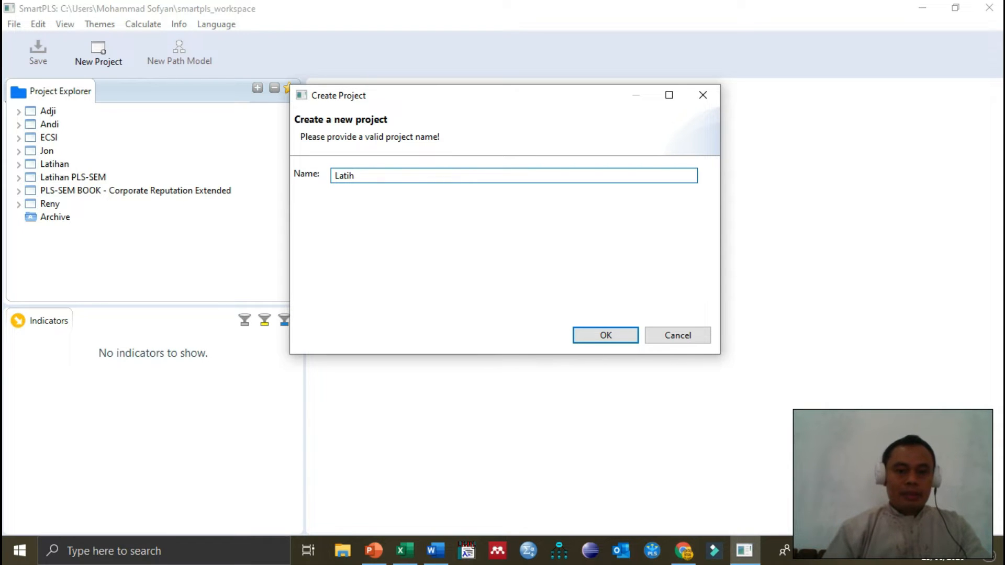
type("an ")
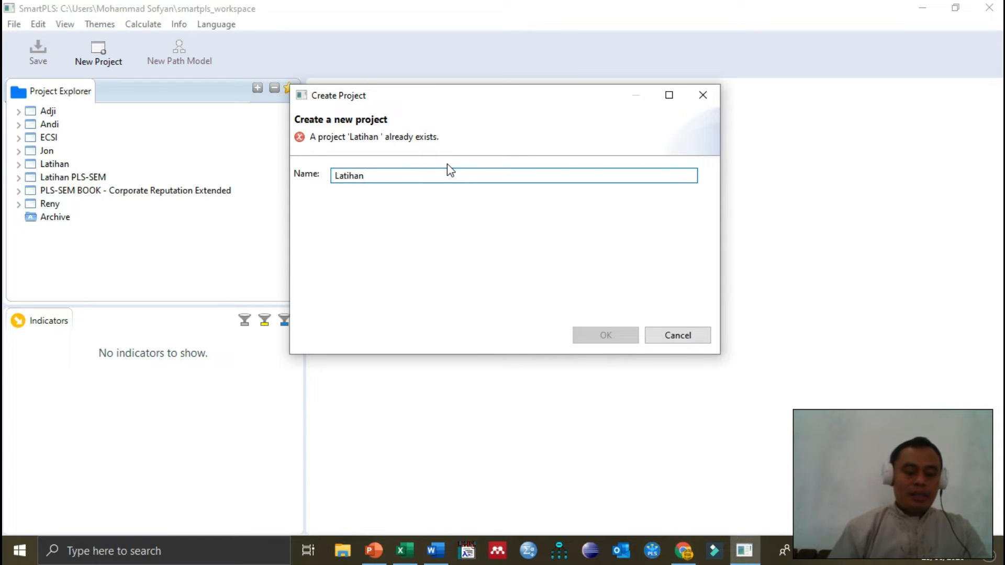
type("Smart-PLS")
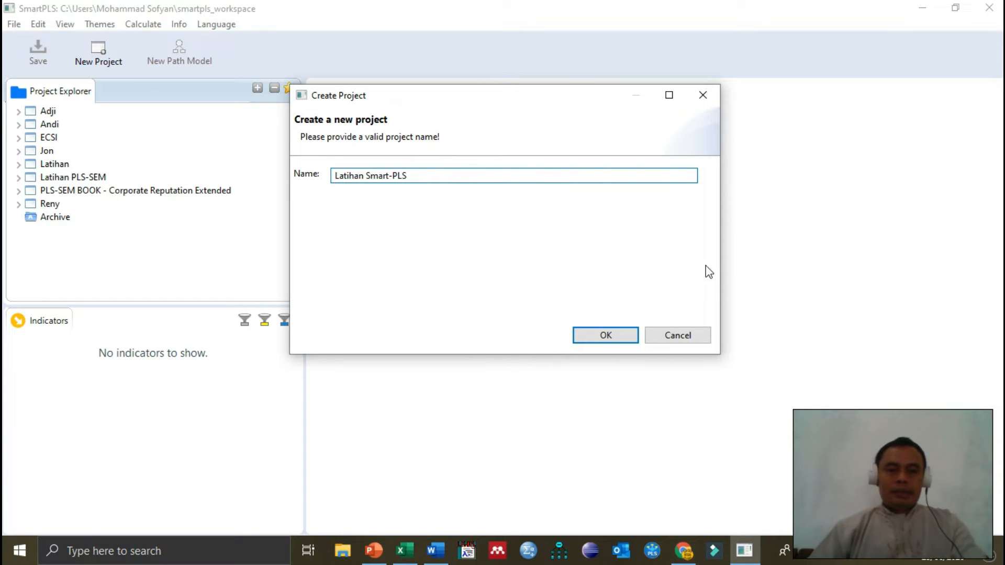
left_click(596, 335)
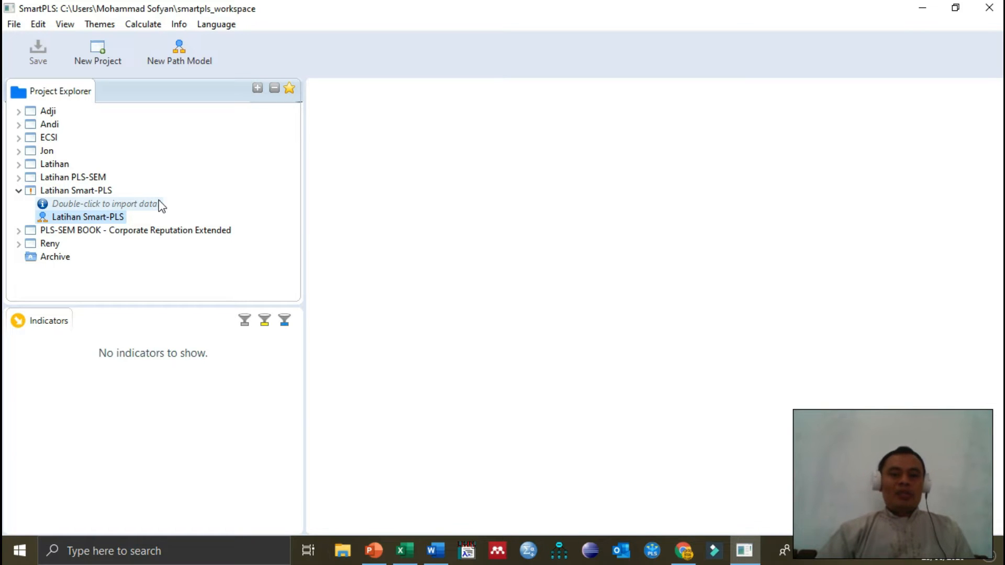
Step: Open the Latihan Smart-PLS path model and place four latent variables: one high, one low, and two side by side between them
left_click(105, 219)
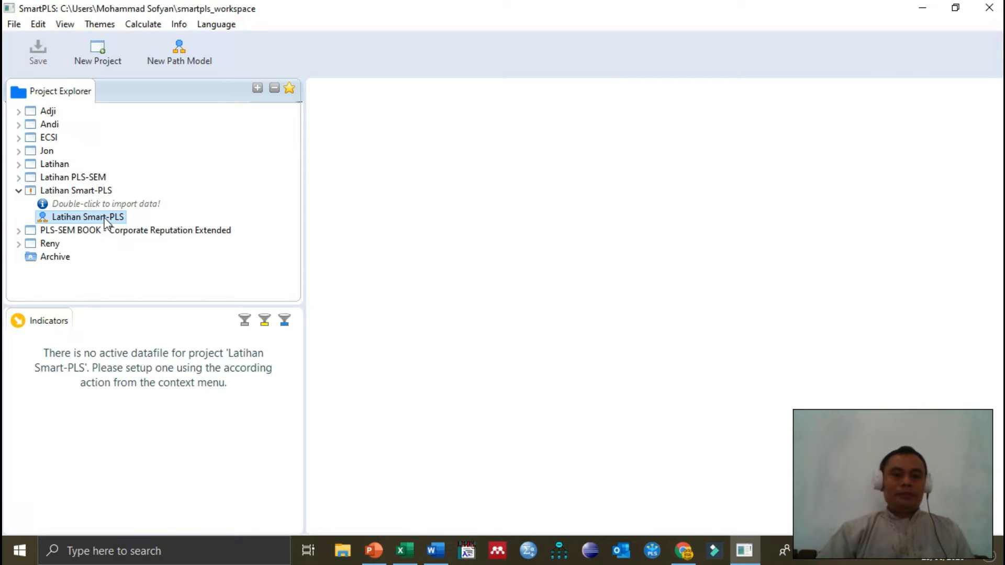
double_click(105, 219)
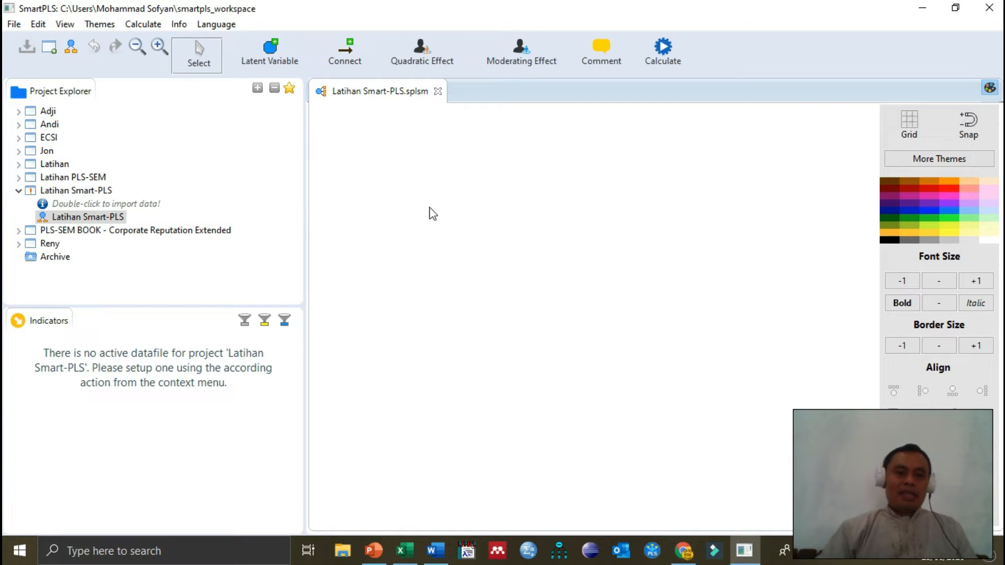
left_click(271, 53)
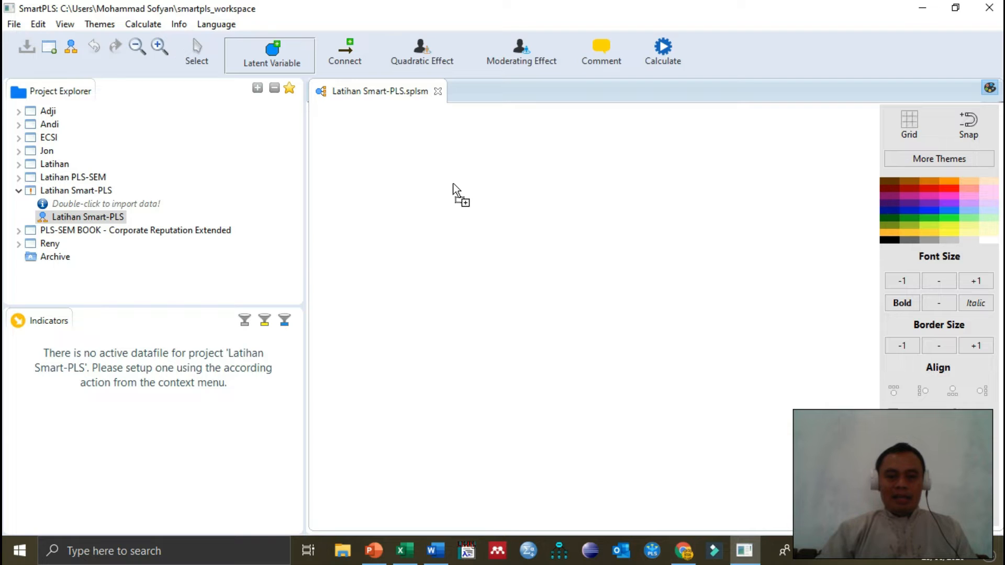
left_click(465, 173)
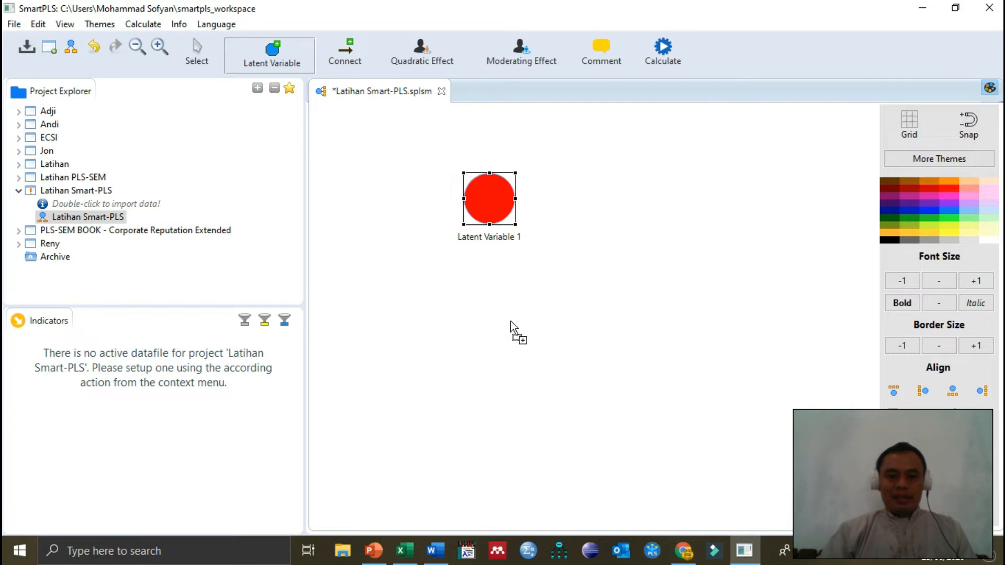
left_click(486, 381)
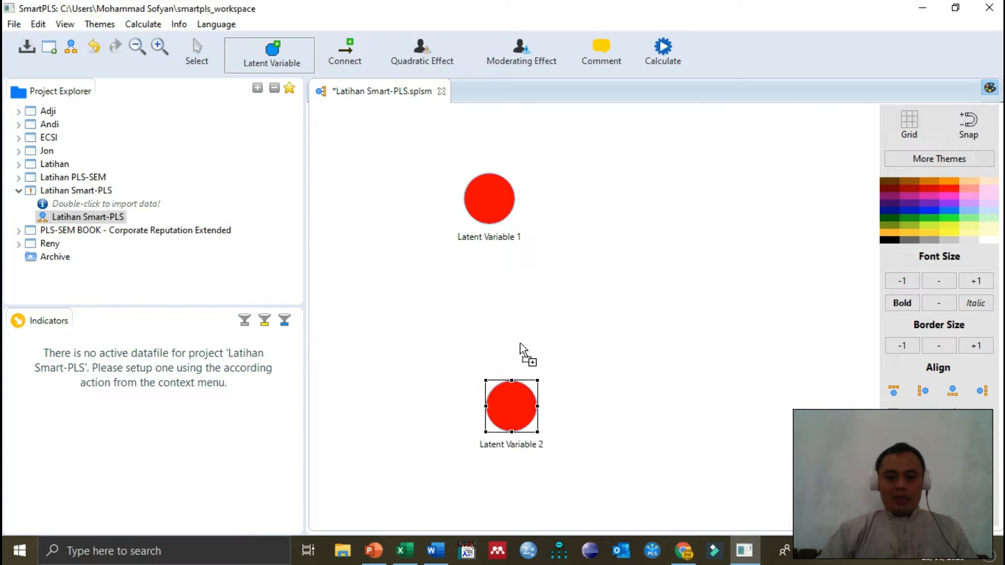
left_click(588, 305)
left_click(736, 316)
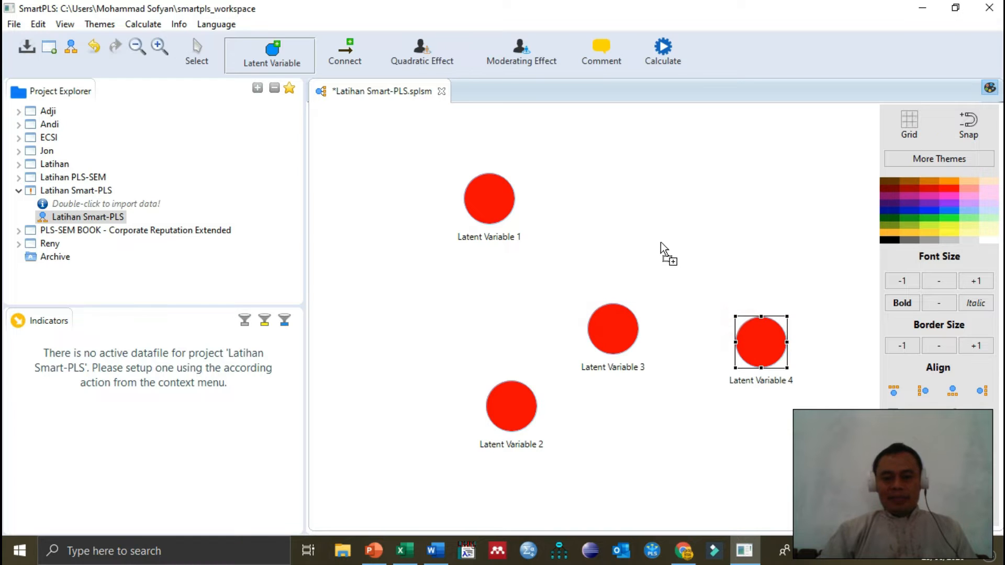
Step: Move Latent Variable 2 beneath Latent Variable 1, and line up Latent Variables 3 and 4 at mid-height between them
left_click(201, 56)
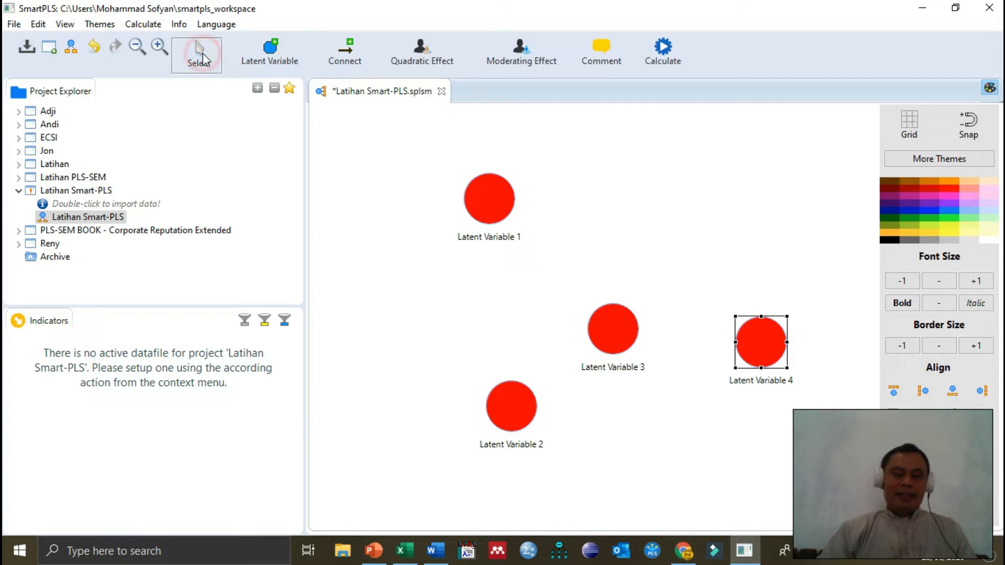
left_click_drag(532, 393, 512, 387)
left_click_drag(609, 333, 595, 309)
left_click_drag(762, 346, 728, 306)
Step: Rename Latent Variable 1 as "Persepsi WP"
left_click(493, 206)
right_click(499, 224)
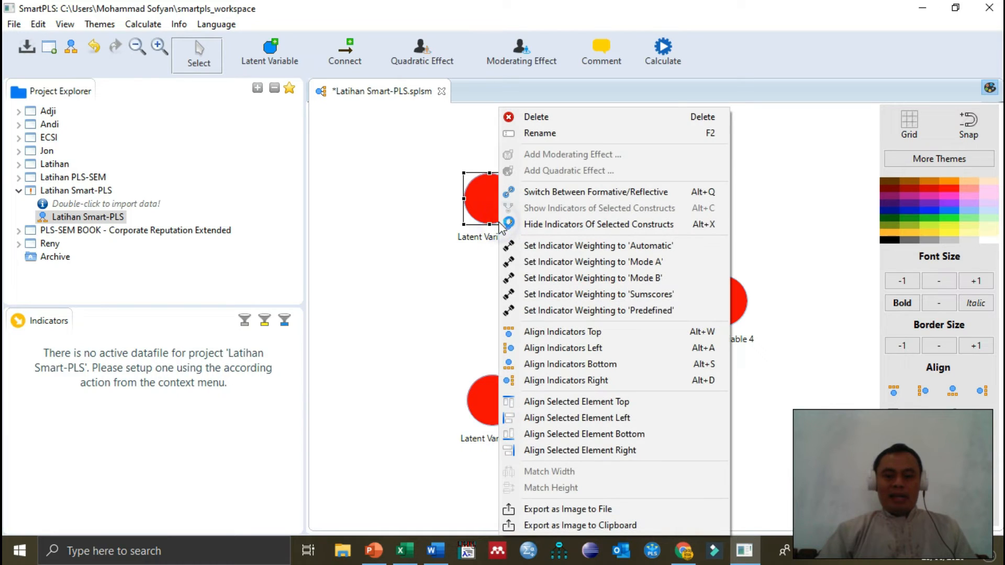
left_click(453, 215)
right_click(494, 203)
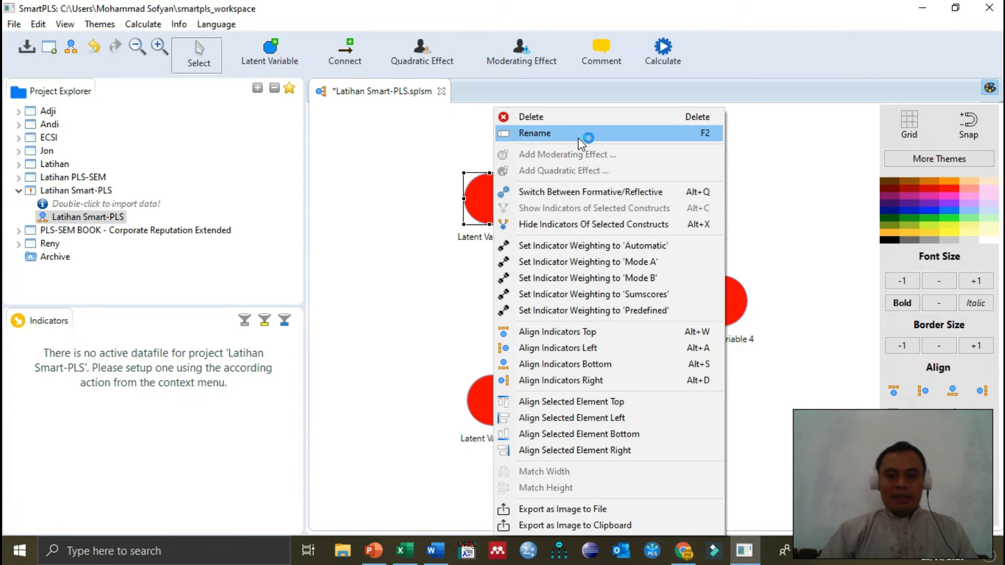
left_click(561, 133)
type("Per")
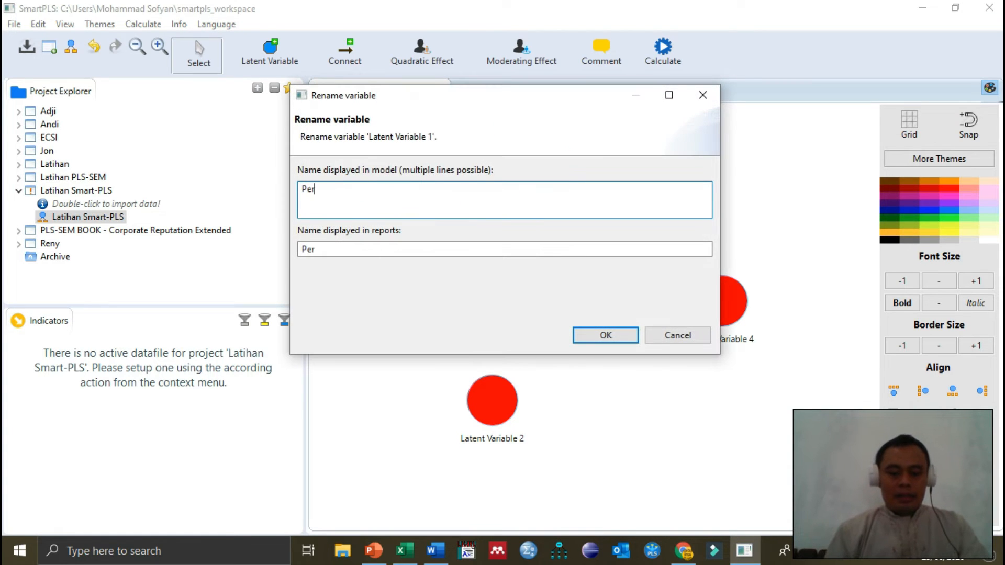
type("sepsi ")
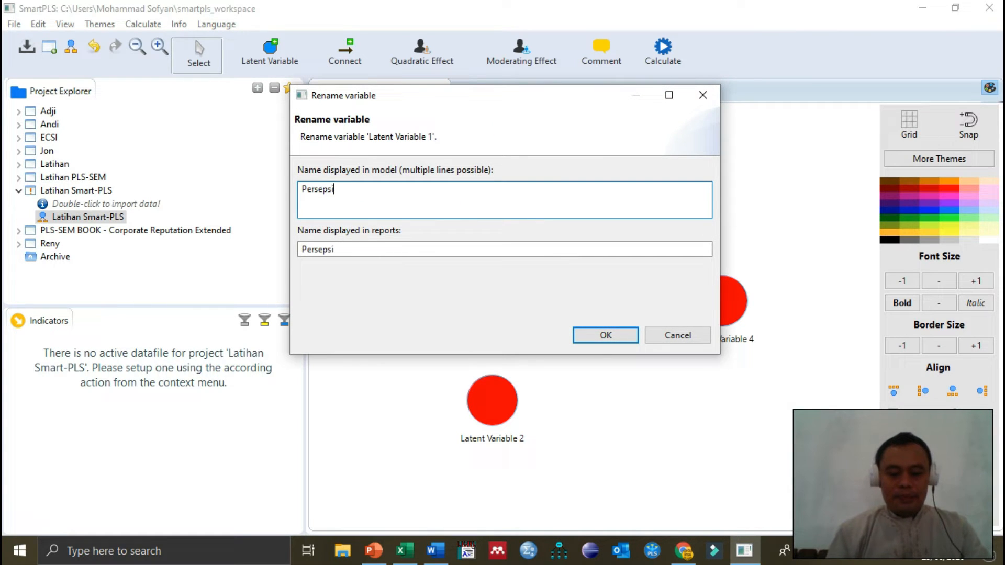
type("WP")
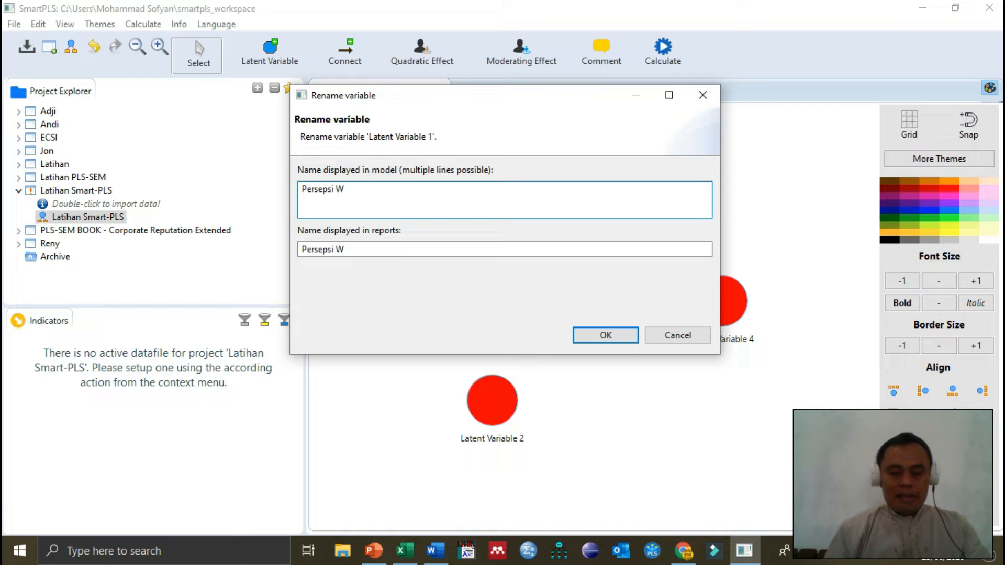
left_click(605, 335)
Step: Rename Latent Variable 2 as "Pengetahuan WP"
right_click(498, 426)
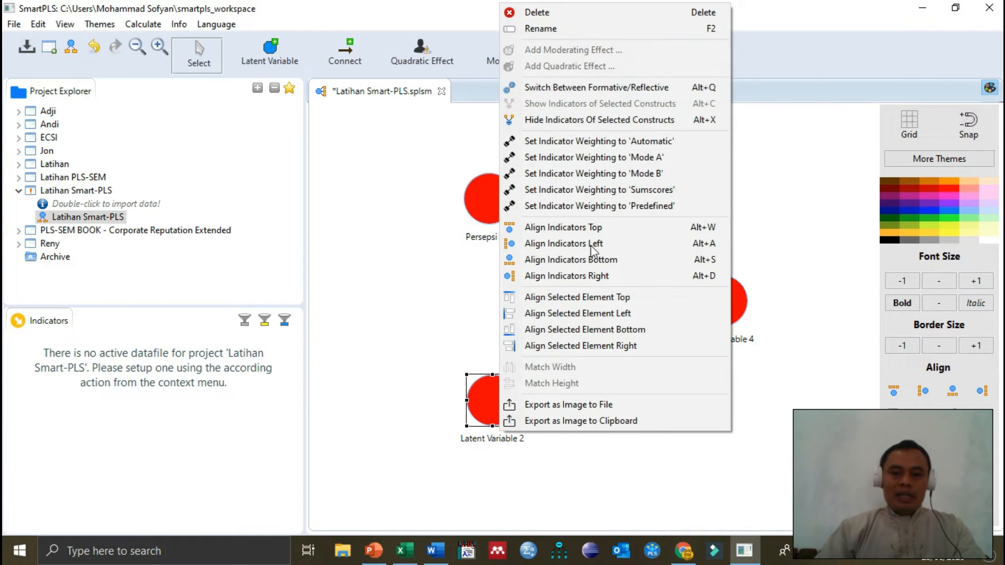
left_click(601, 28)
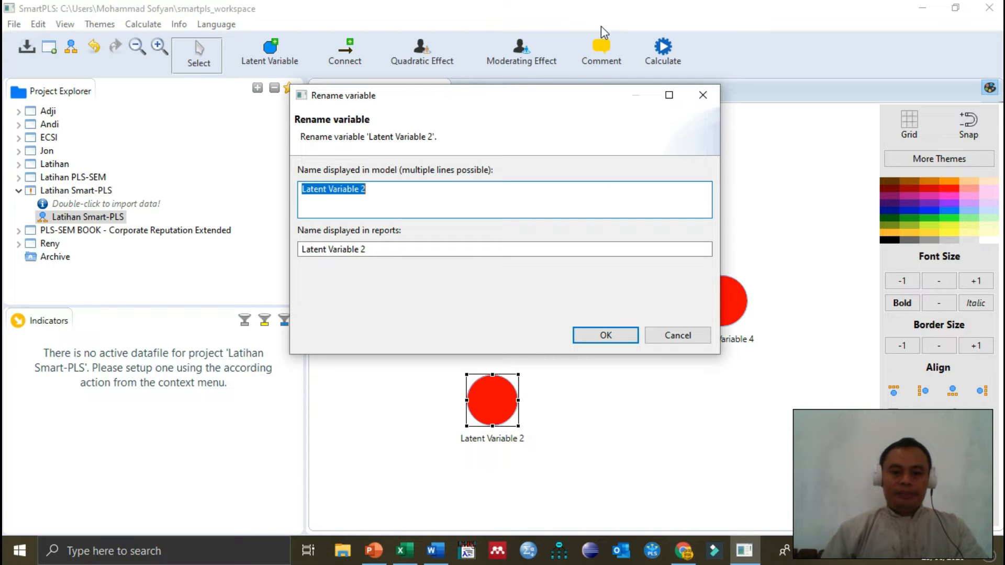
type("Penga")
key("BackSpace")
type("etahuan WP")
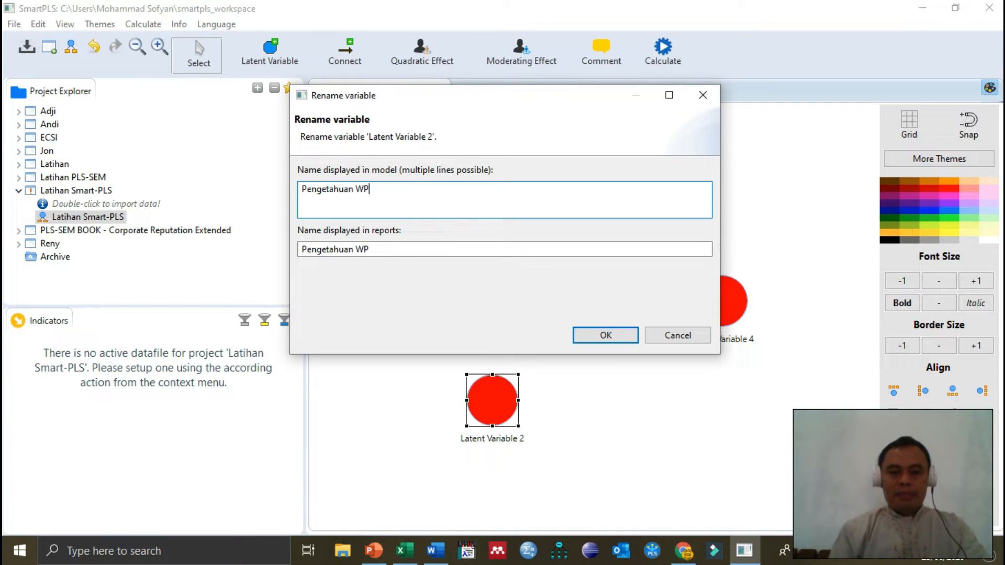
left_click(602, 334)
Step: Rename Latent Variable 3 as "Kepatuhan WP"
right_click(601, 301)
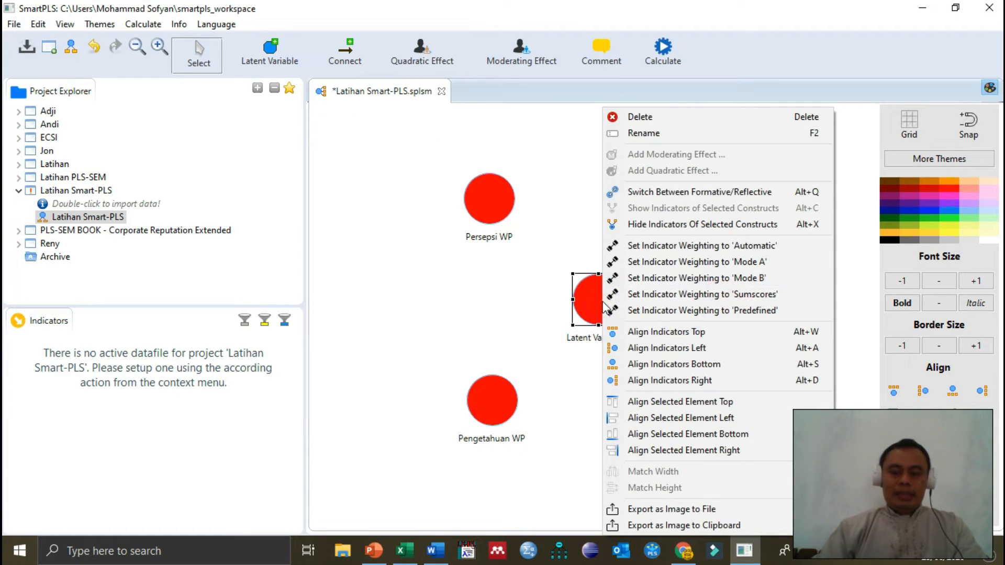
left_click(703, 135)
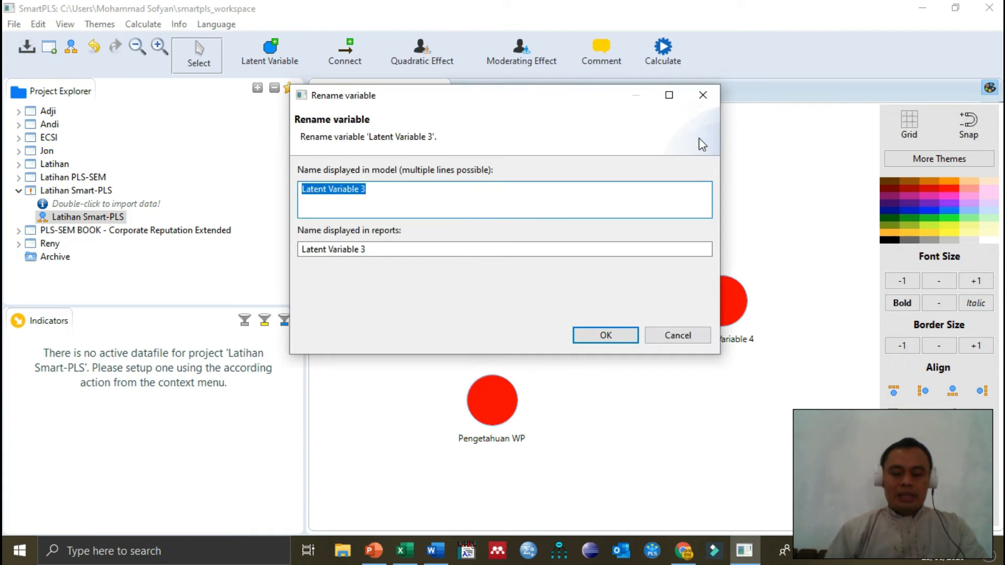
type("Kepatuha")
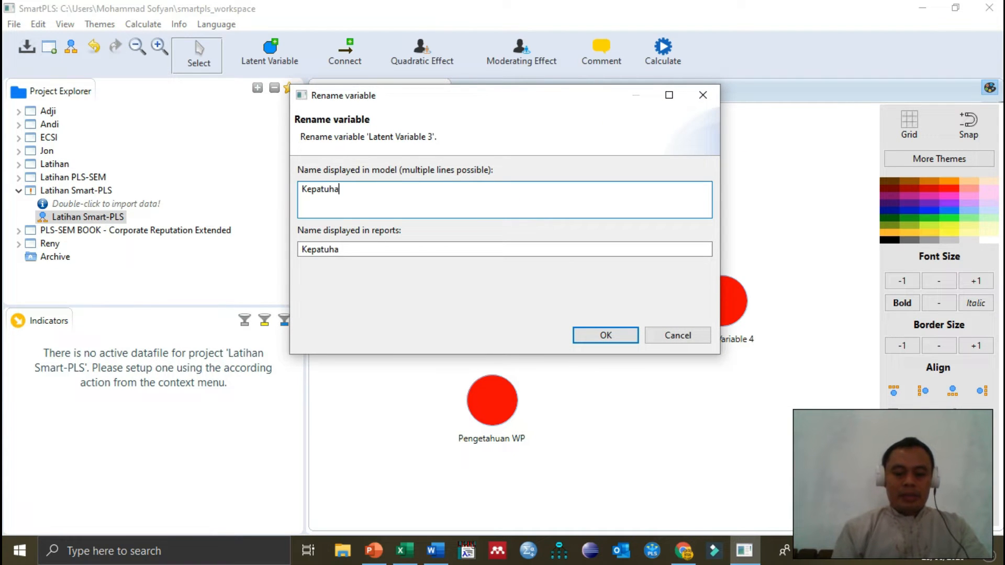
type("n WP")
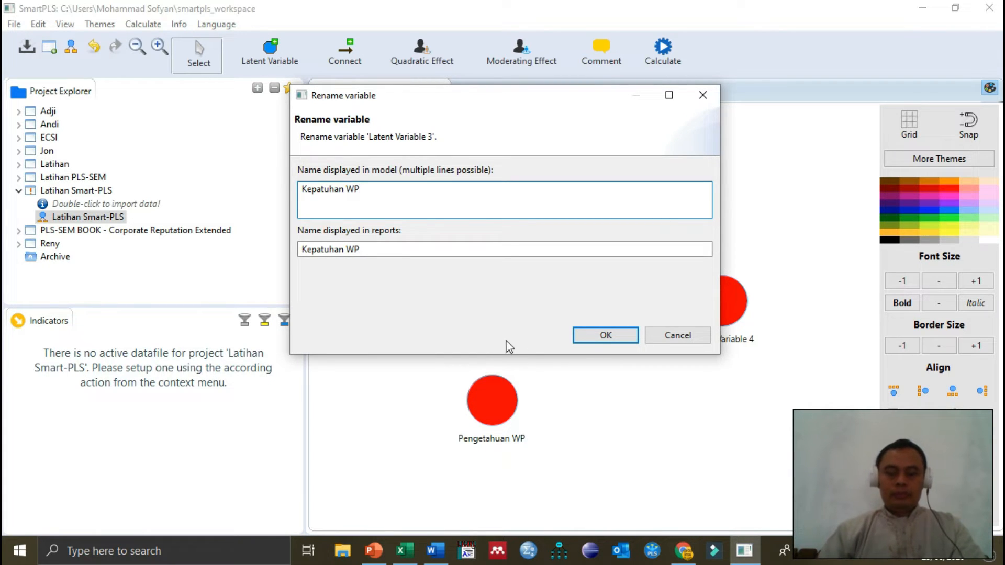
left_click(604, 338)
Step: Rename Latent Variable 4 as "Kesadaran WP"
left_click(714, 308)
right_click(733, 306)
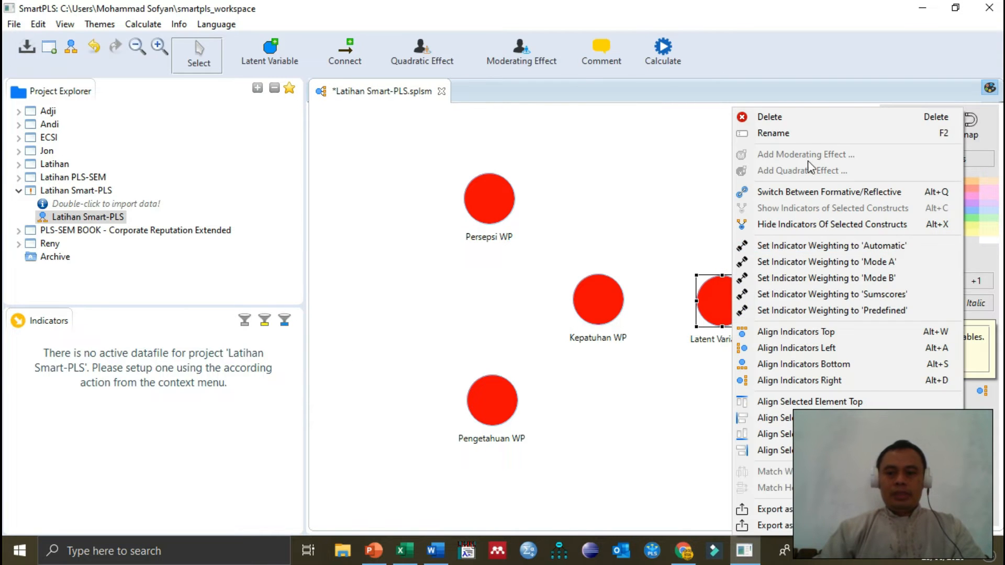
left_click(813, 136)
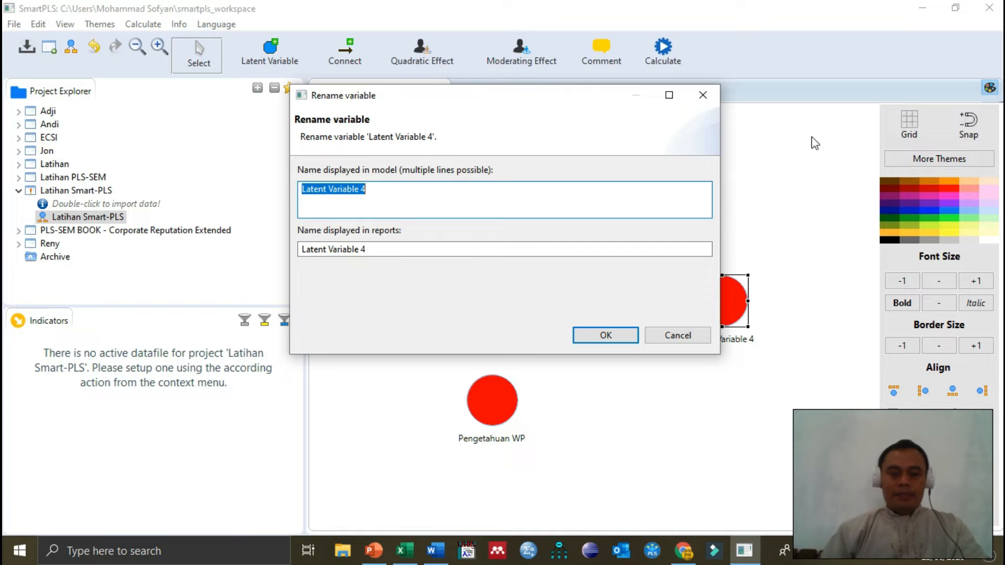
type("Kesadaran")
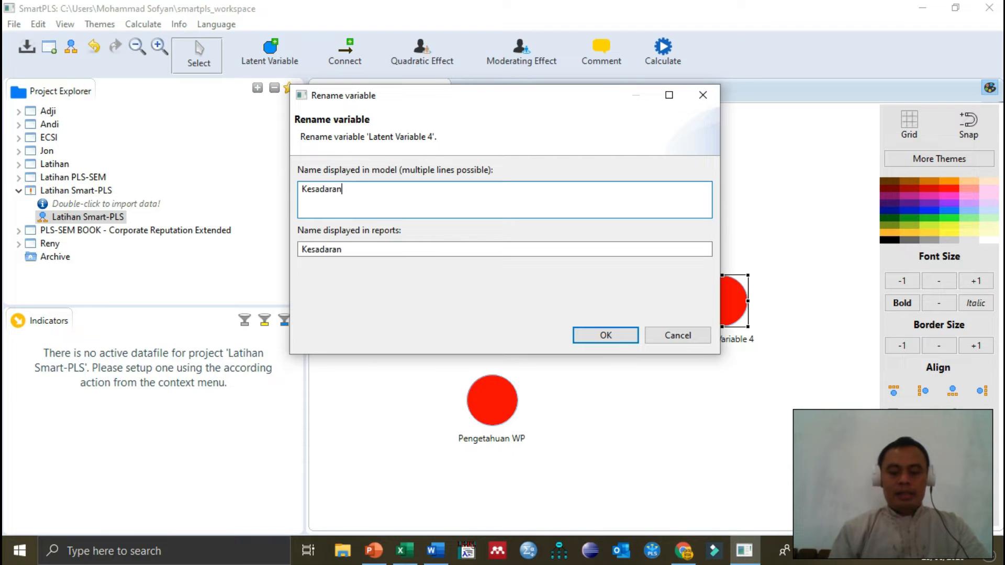
type(" WP")
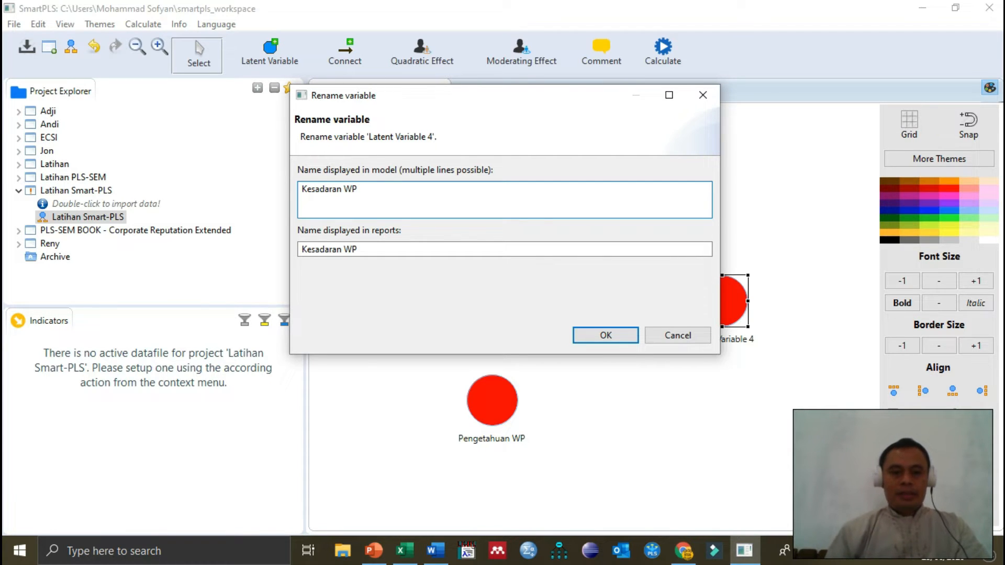
left_click(597, 336)
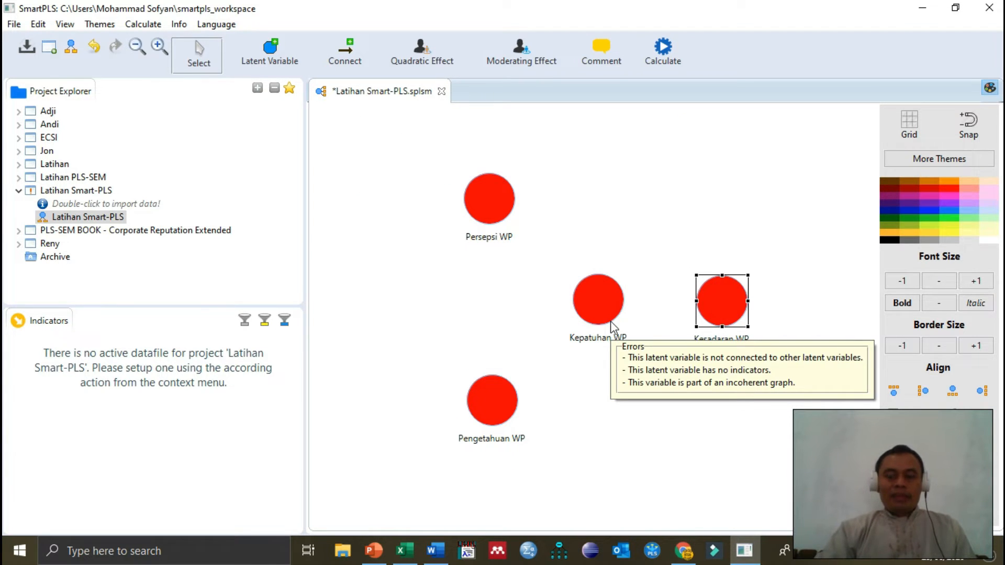
Step: Connect Persepsi WP to Kepatuhan WP and to Kesadaran WP with directed paths
left_click(351, 61)
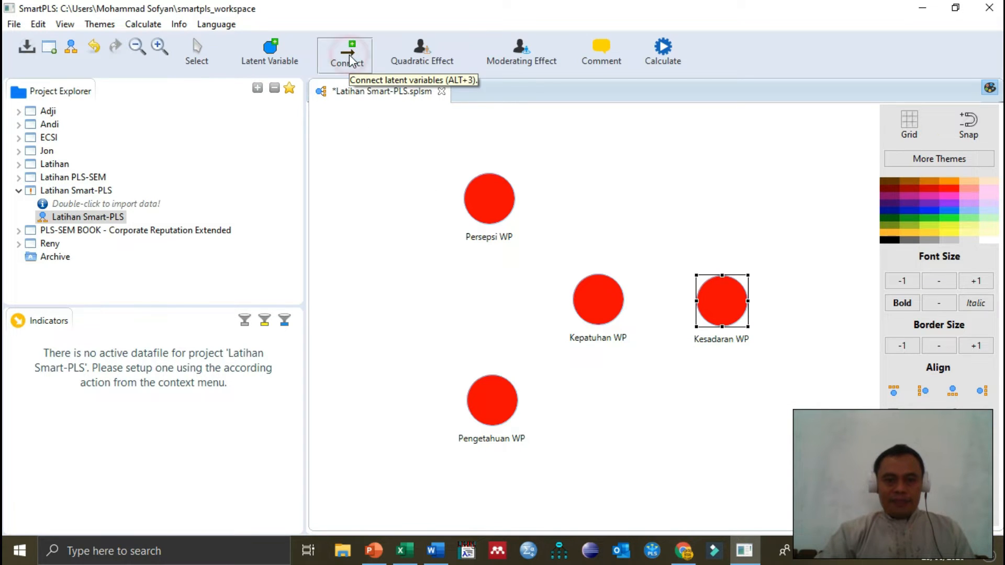
left_click(480, 198)
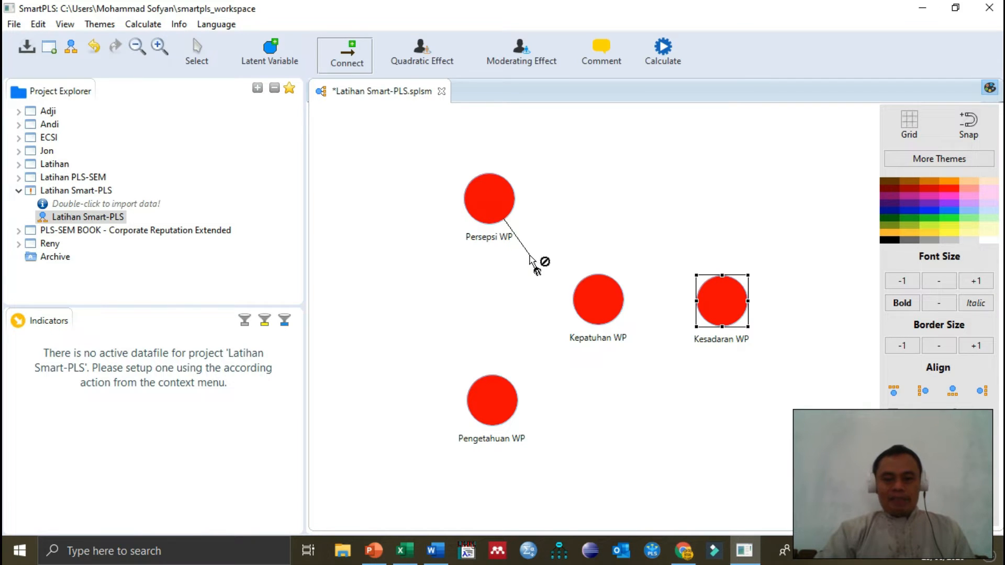
left_click(600, 310)
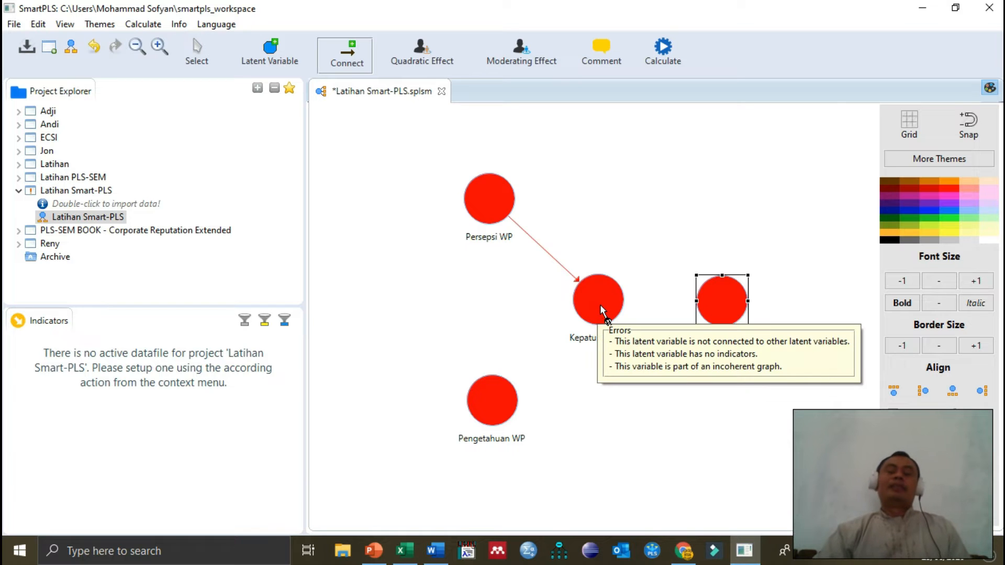
left_click(494, 196)
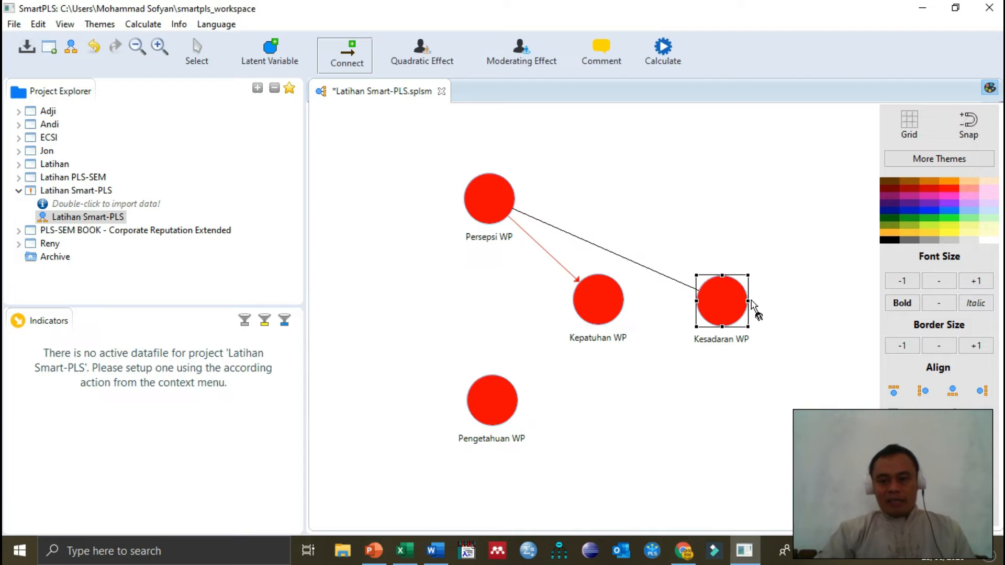
left_click(732, 303)
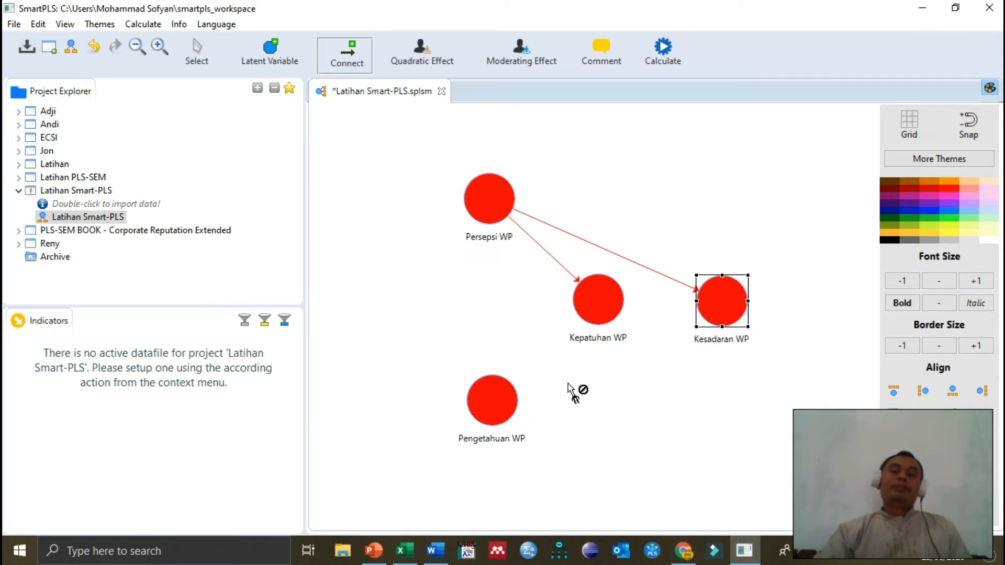
Step: Connect Pengetahuan WP to Kepatuhan WP and Kesadaran WP, and Kepatuhan WP to Kesadaran WP, with directed paths
left_click(506, 406)
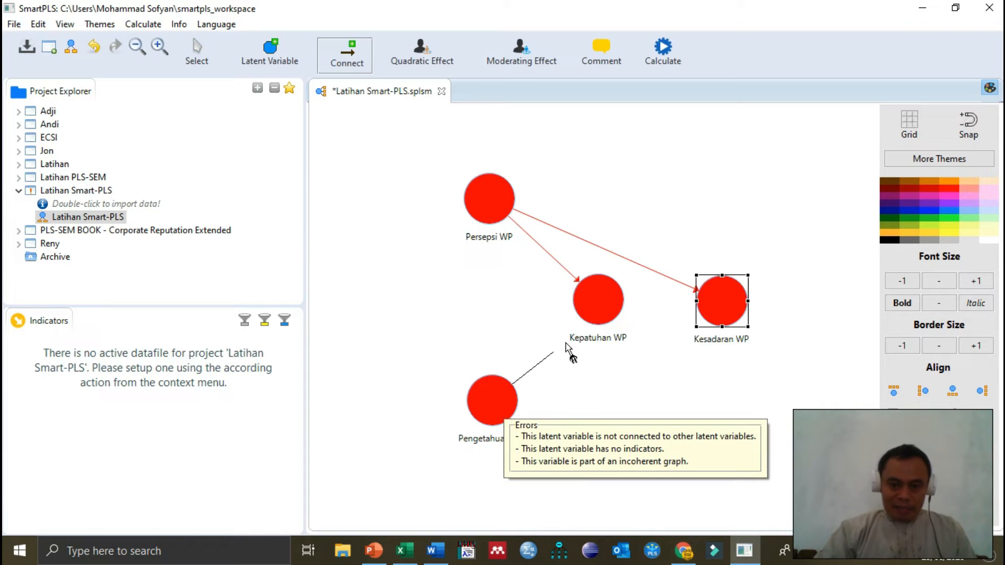
left_click(592, 322)
left_click(513, 407)
left_click(745, 312)
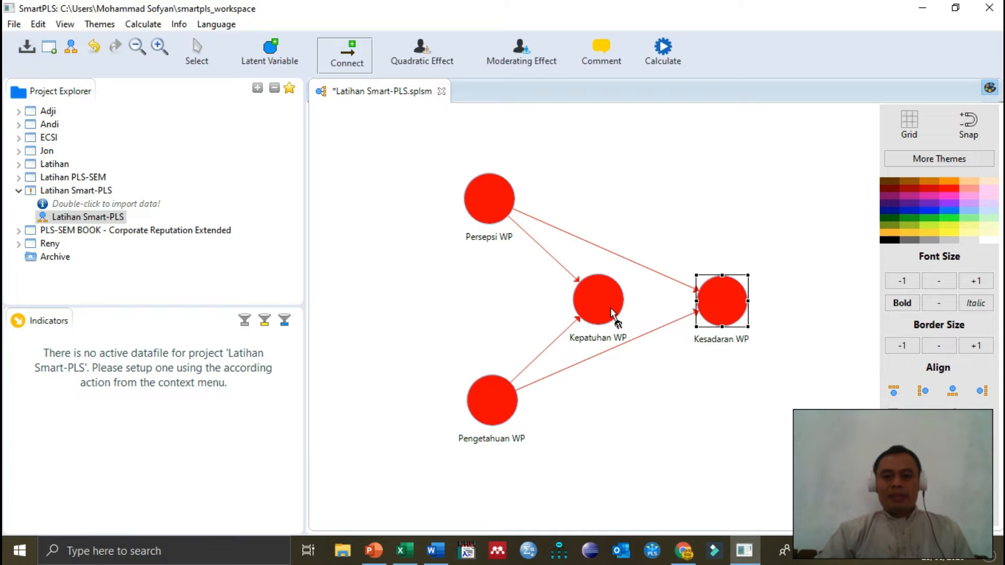
left_click(622, 309)
left_click(719, 308)
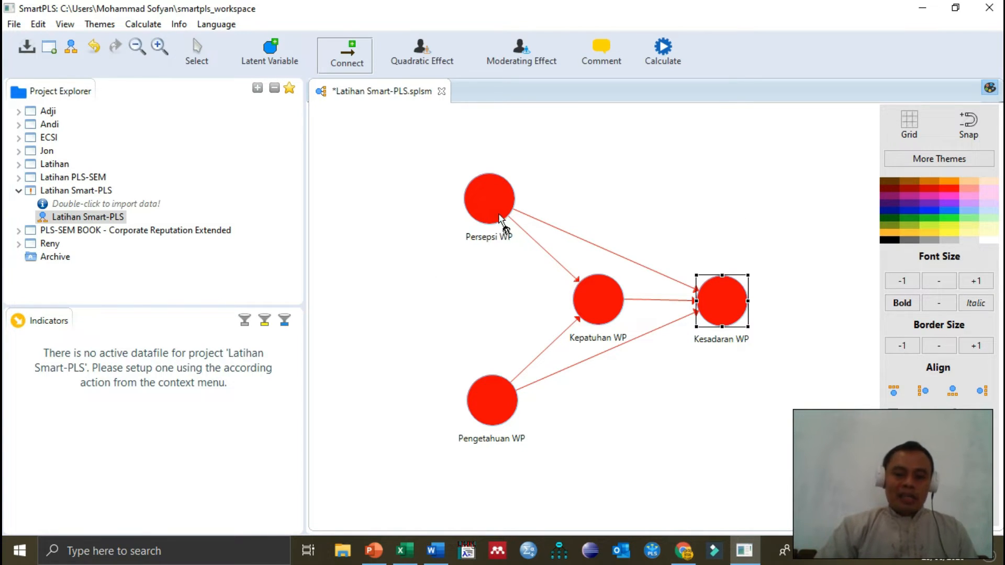
mouse_move(492, 231)
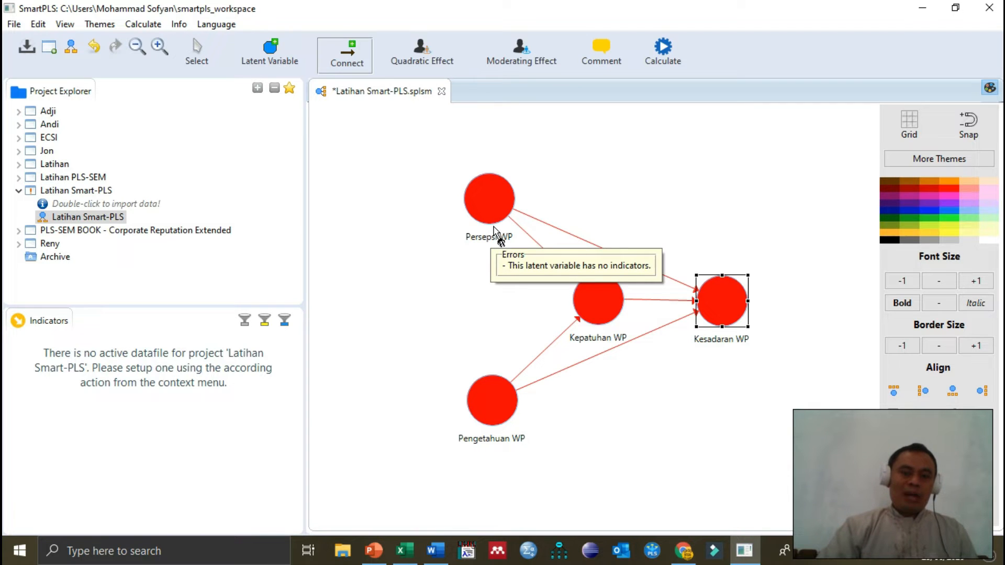
double_click(135, 204)
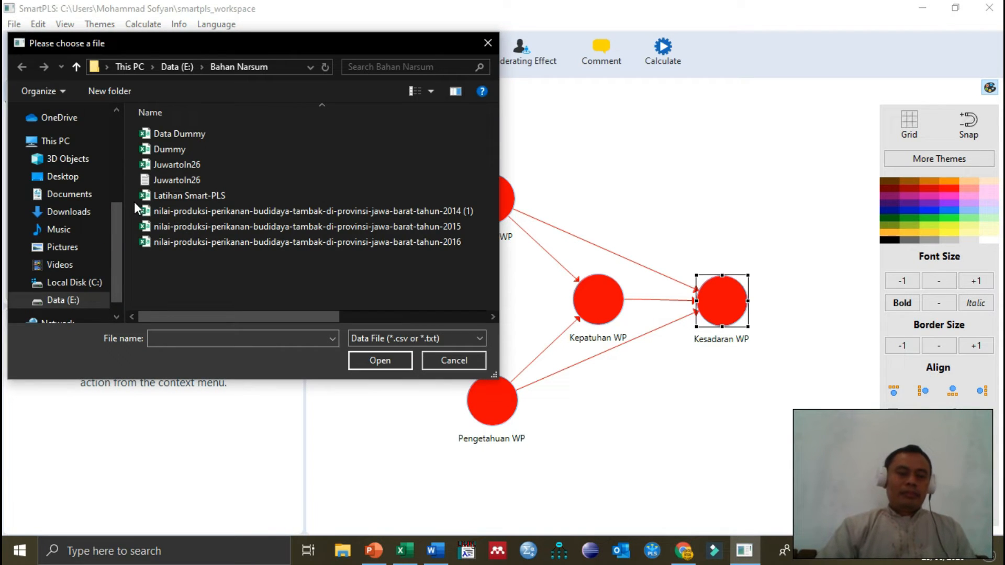
left_click(181, 150)
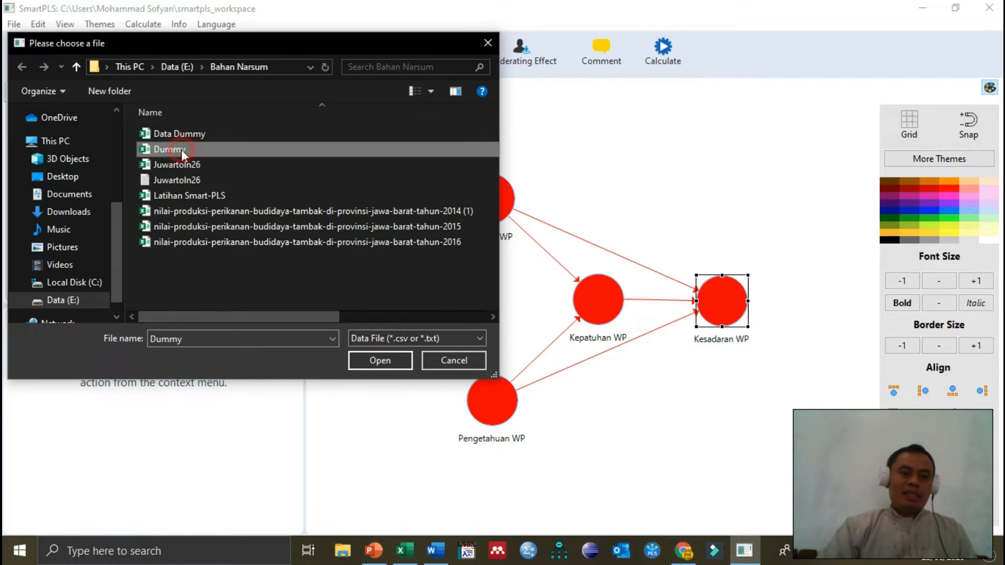
left_click(446, 359)
Step: Switch to Excel and look through the indicator columns and response rows of the Dummy workbook
left_click(412, 550)
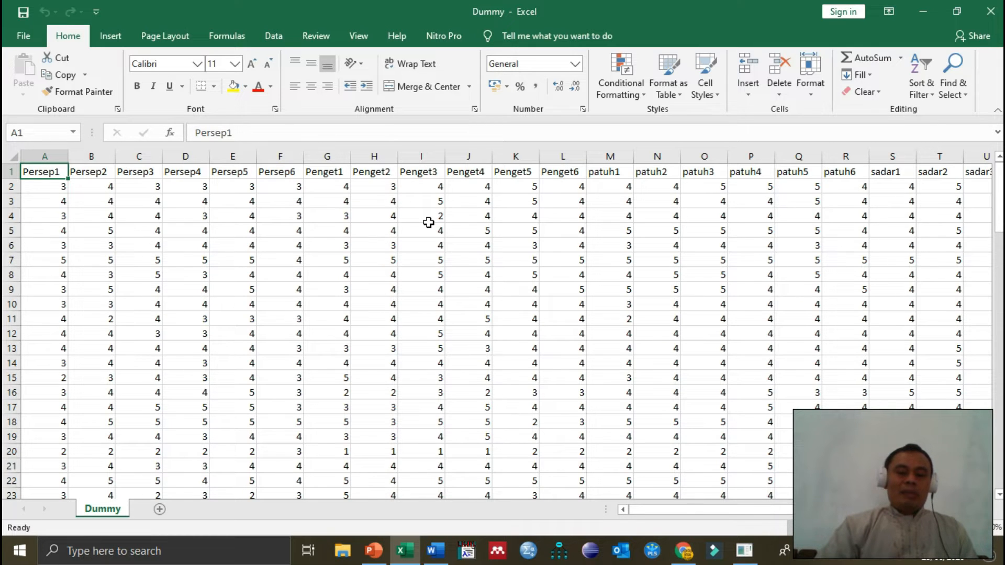
scroll(375, 212, "down", 20)
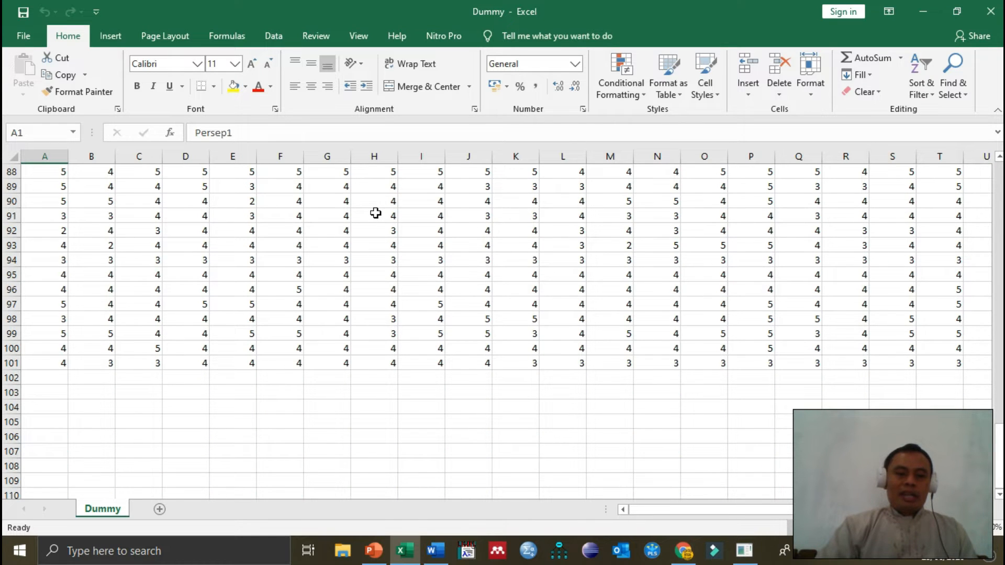
scroll(376, 212, "up", 3)
scroll(375, 213, "up", 5)
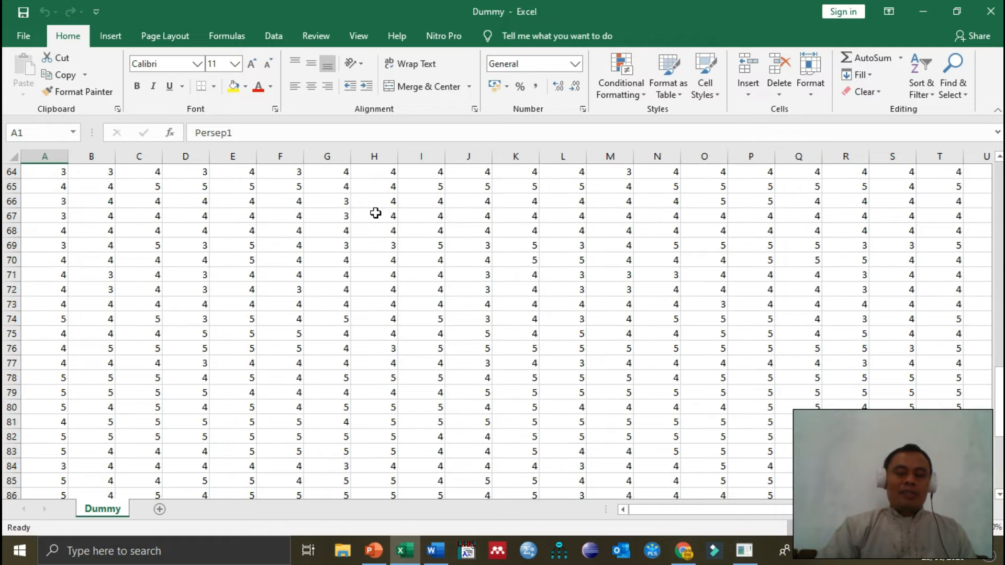
scroll(375, 212, "up", 3)
scroll(375, 212, "up", 16)
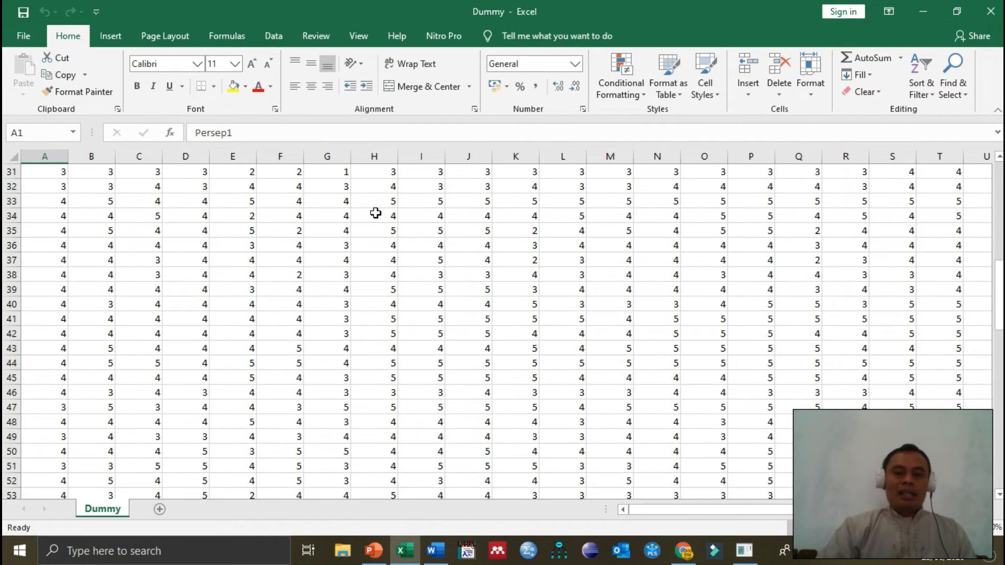
scroll(376, 213, "up", 2)
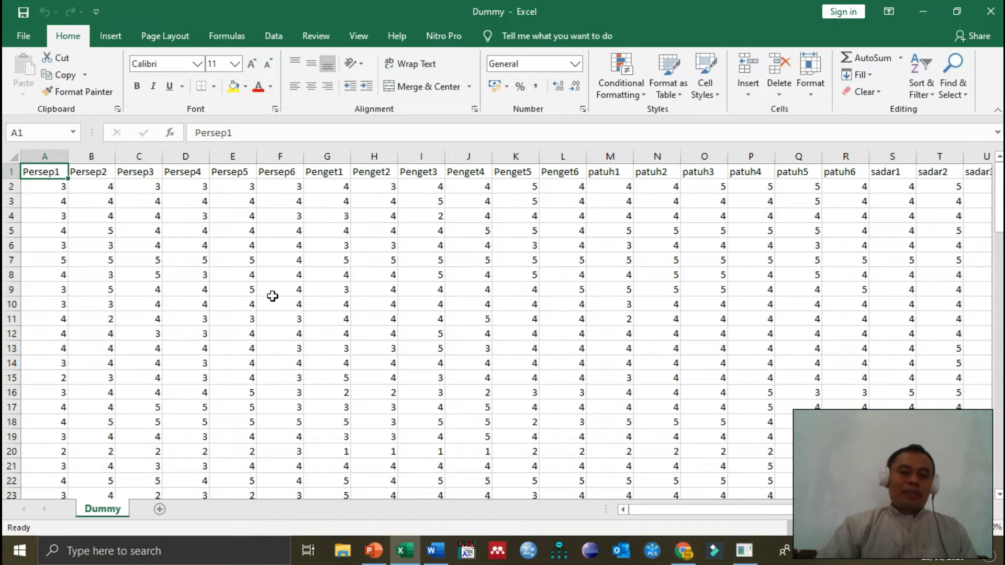
Step: Save the Dummy workbook as CSV (Comma delimited) in the Bahan Narsum folder, replacing the existing file
left_click(29, 39)
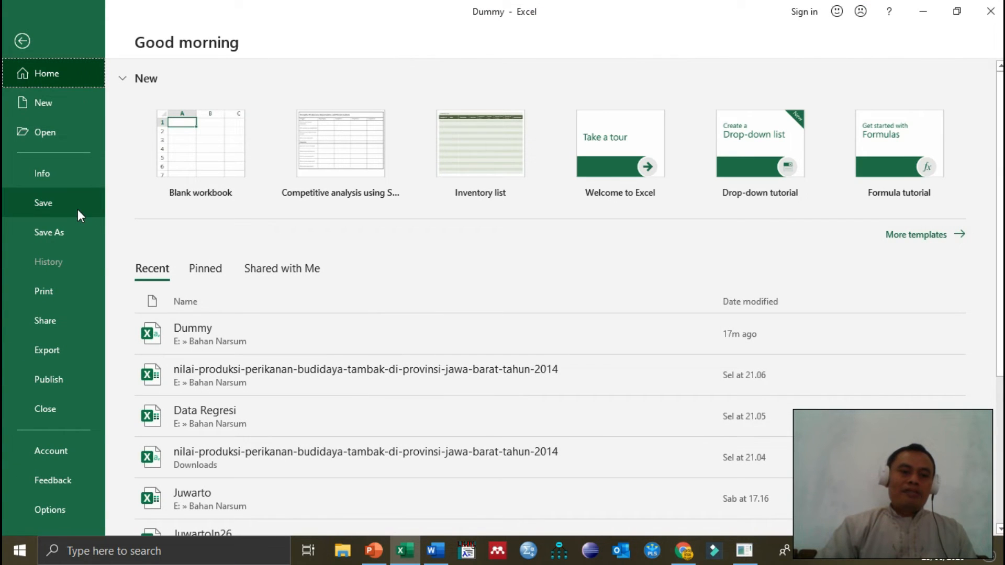
left_click(22, 41)
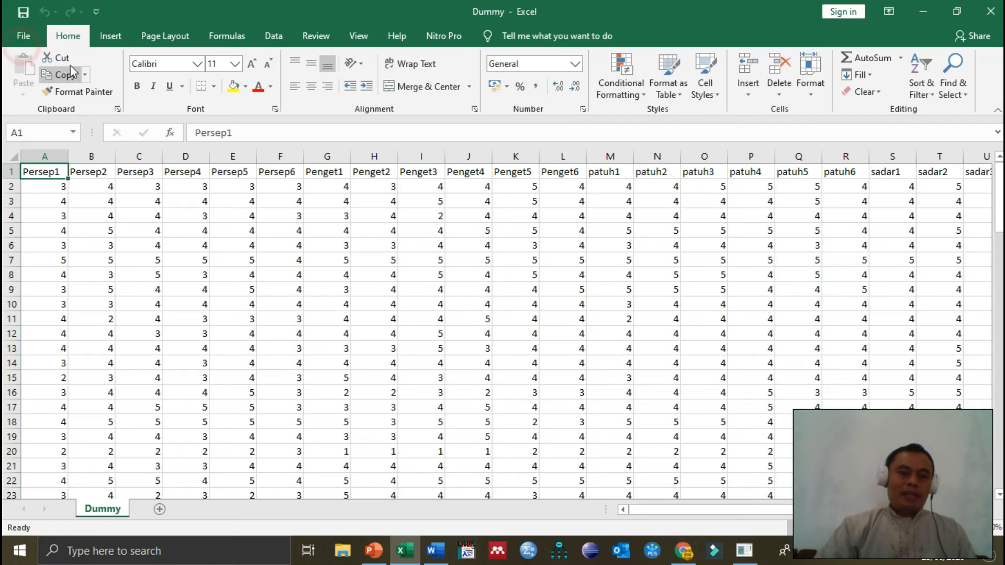
left_click(27, 37)
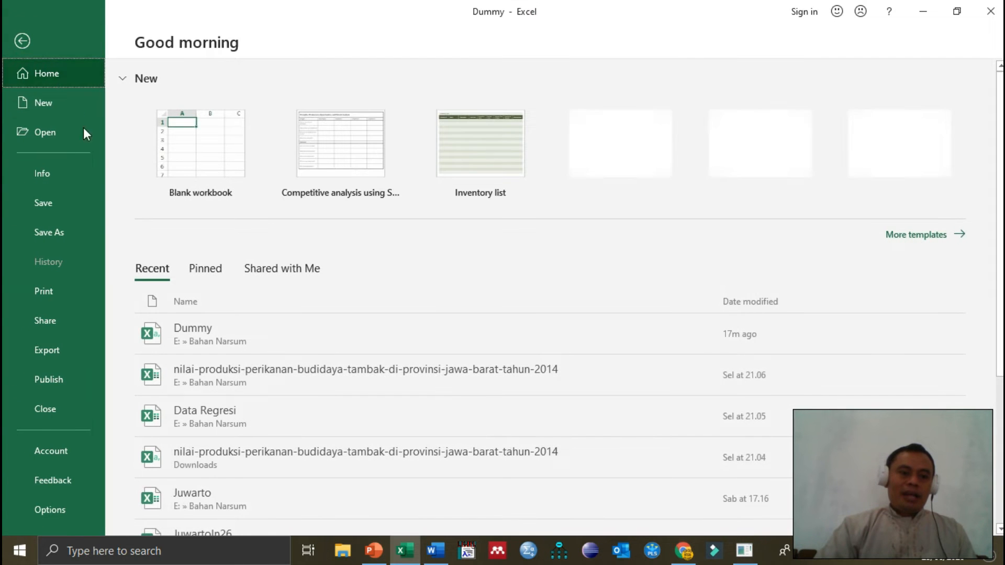
left_click(56, 241)
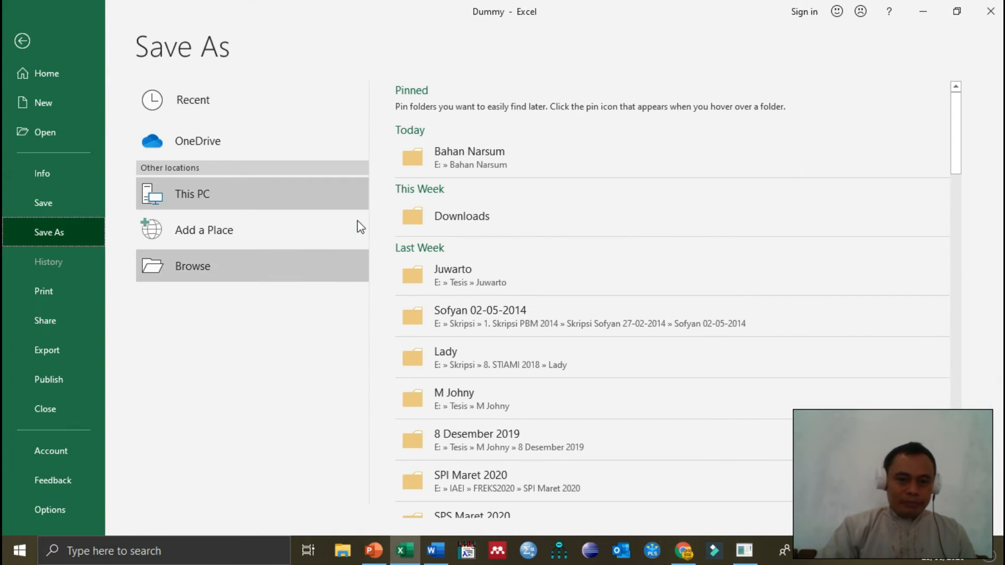
left_click(527, 169)
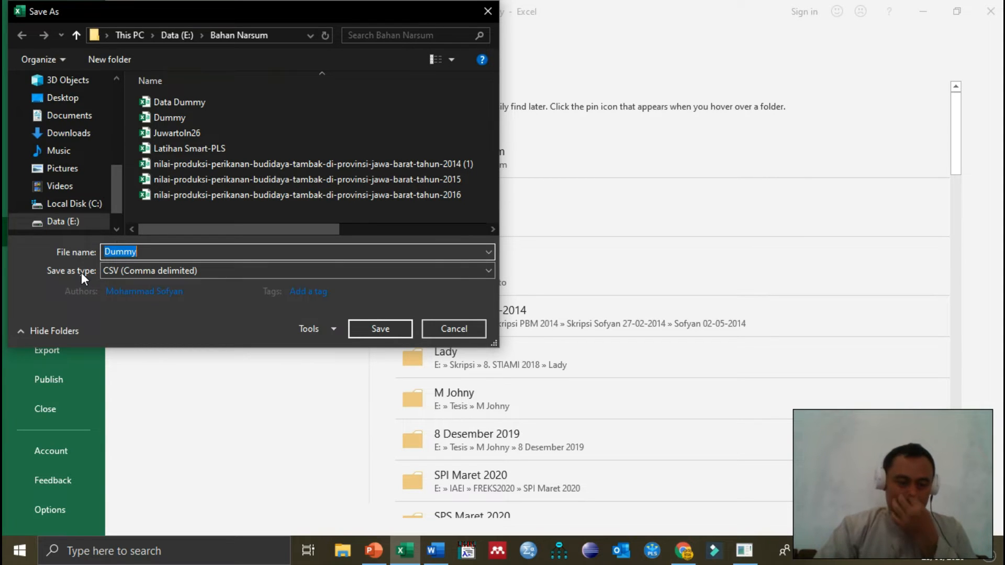
left_click(144, 286)
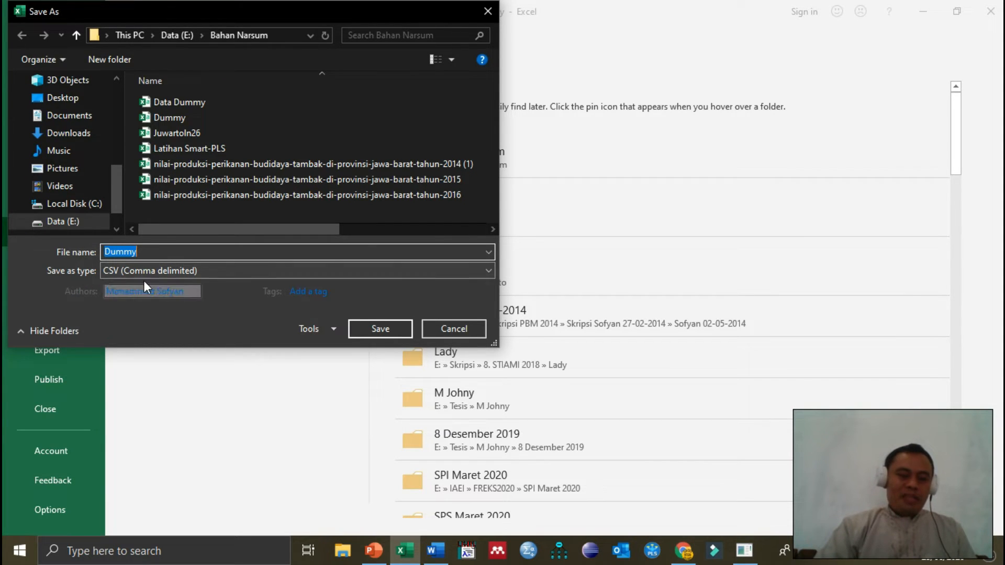
left_click(493, 272)
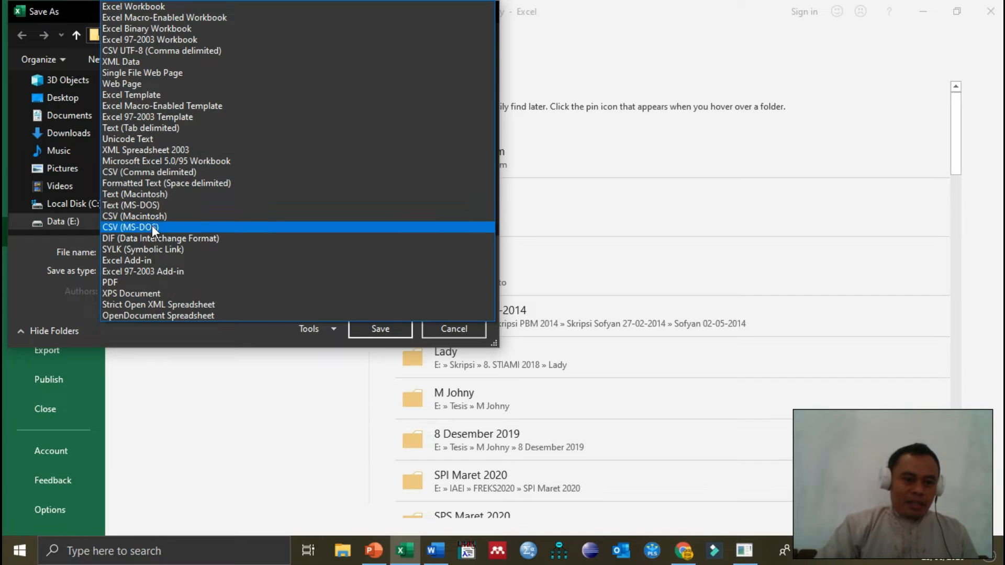
left_click(161, 172)
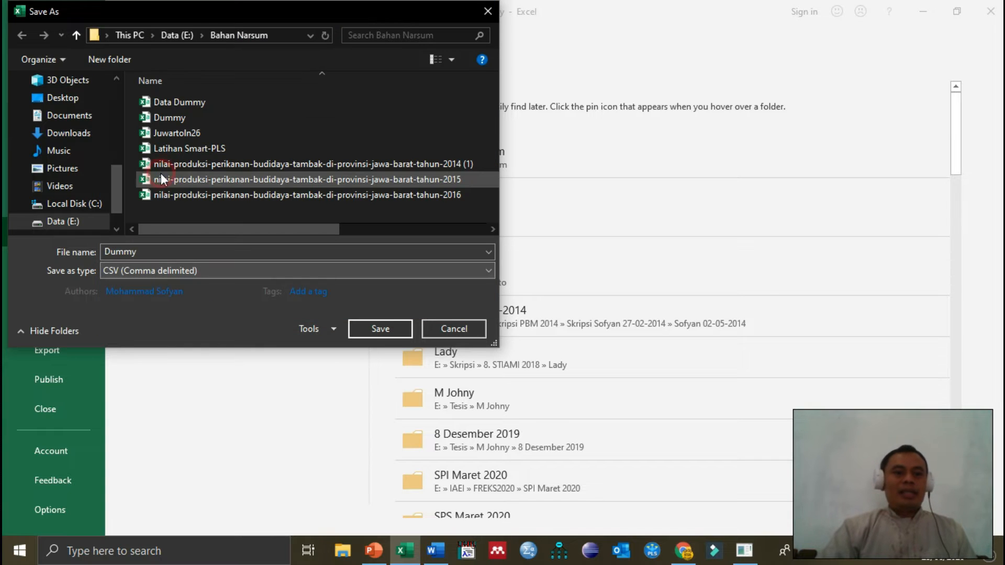
left_click(375, 326)
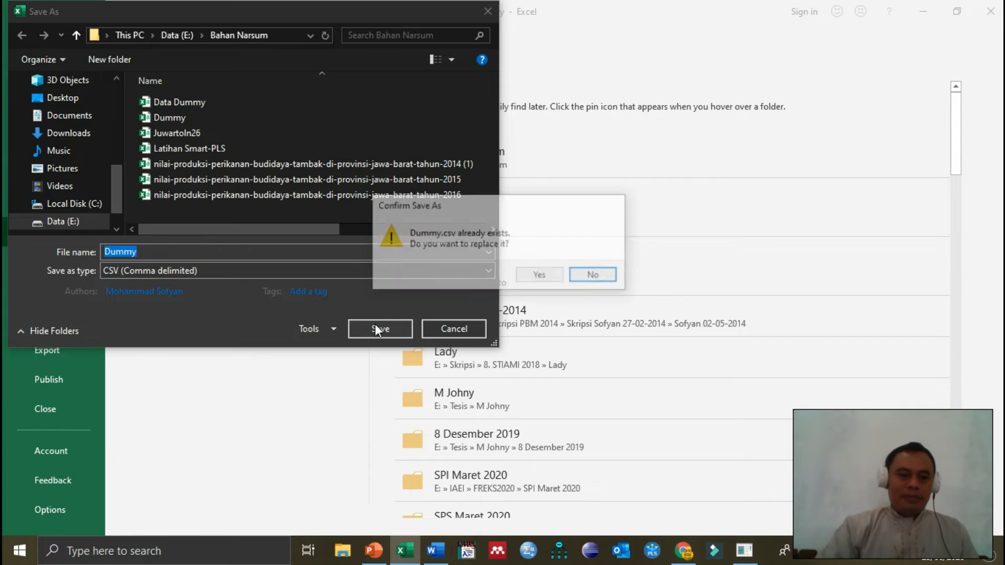
left_click(540, 276)
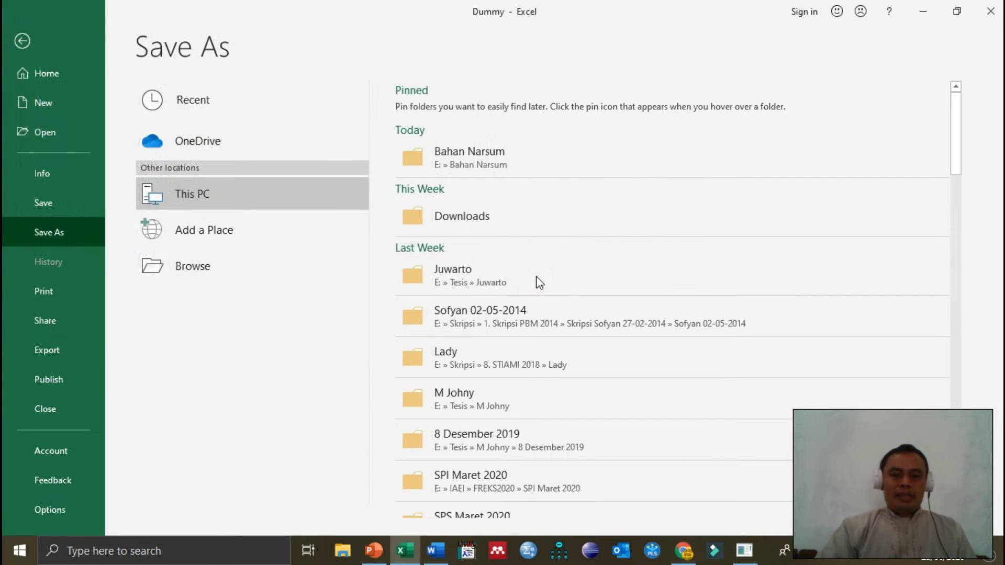
Step: Switch to SmartPLS, import Dummy.csv into the Latihan Smart-PLS project under the name Dummy, and close its data view
left_click(749, 551)
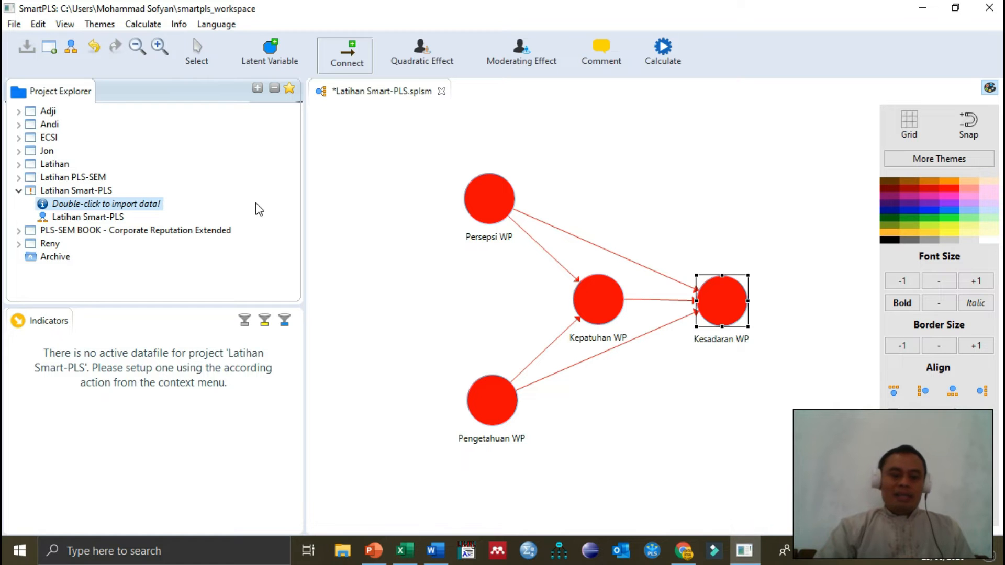
double_click(99, 205)
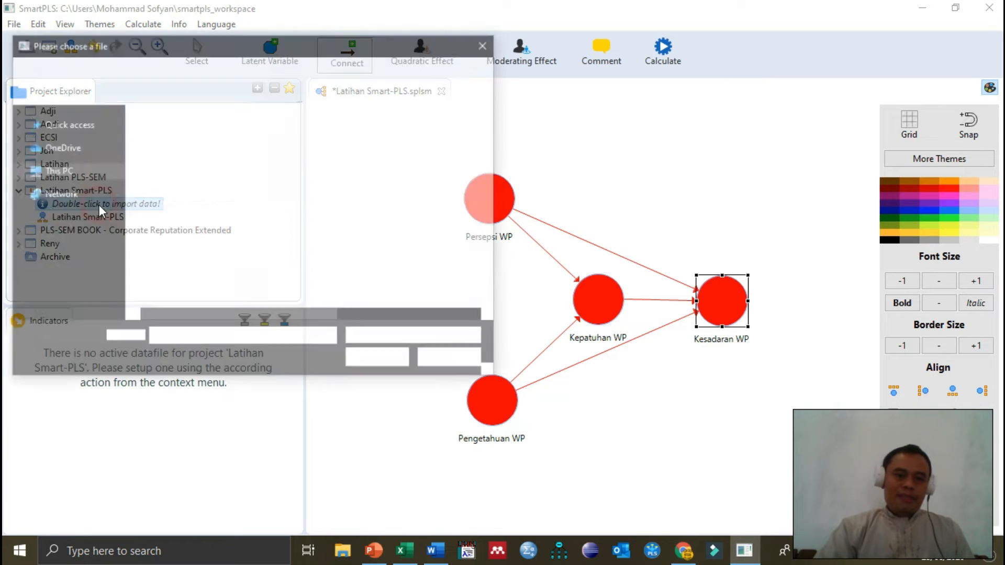
left_click(192, 150)
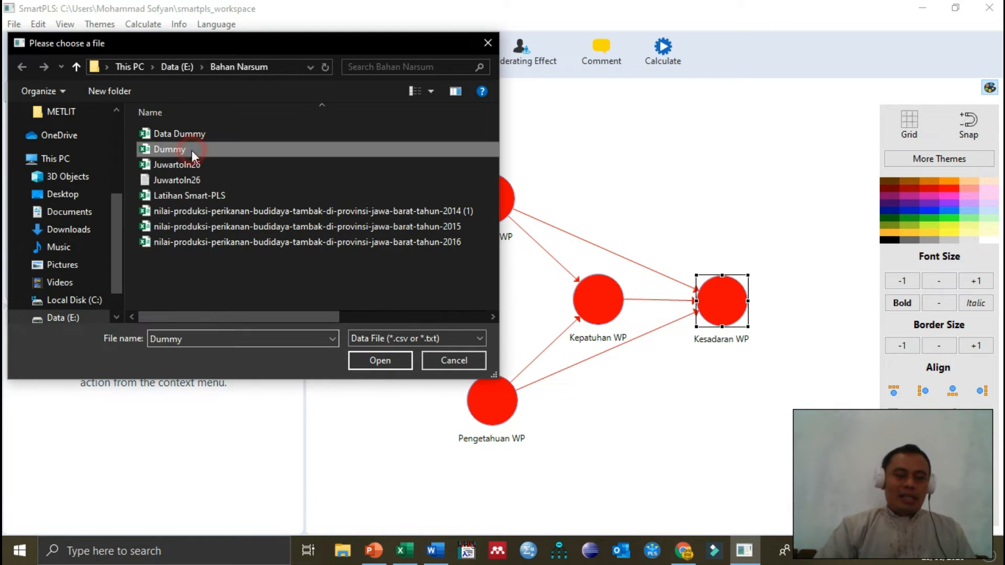
left_click(365, 357)
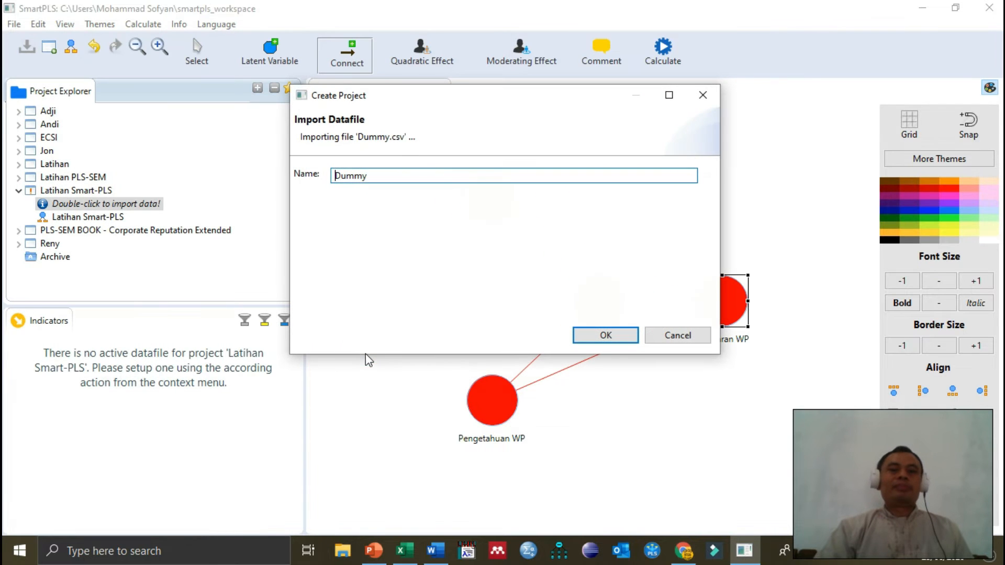
left_click(598, 343)
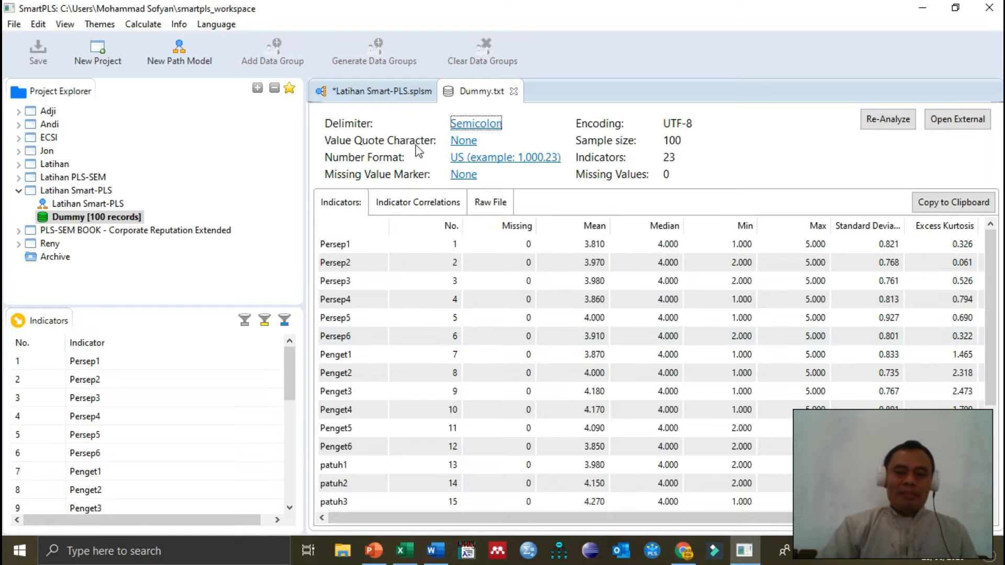
left_click(514, 92)
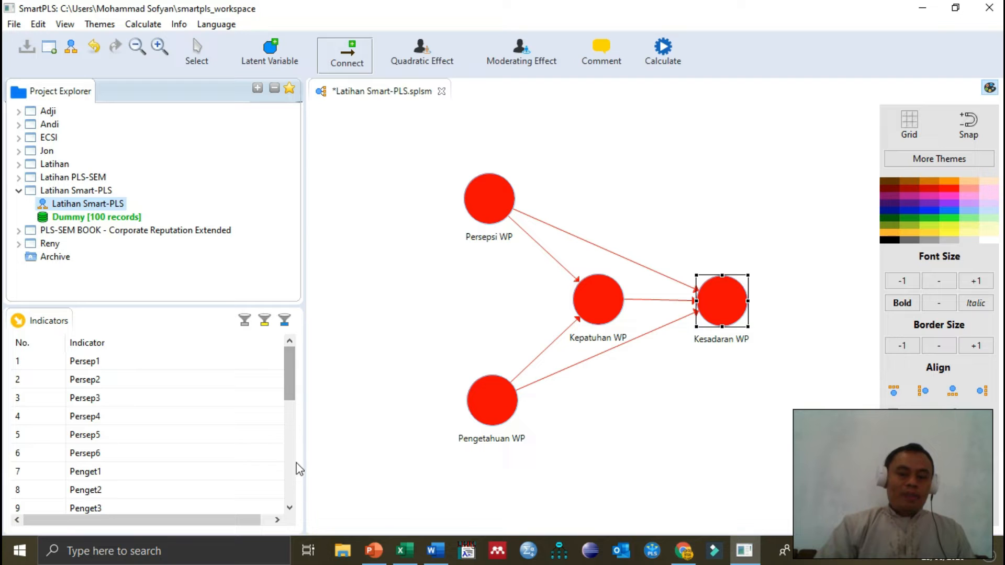
Step: Assign the indicators Persep1 through Persep6 to the latent variable Persepsi WP
left_click(294, 509)
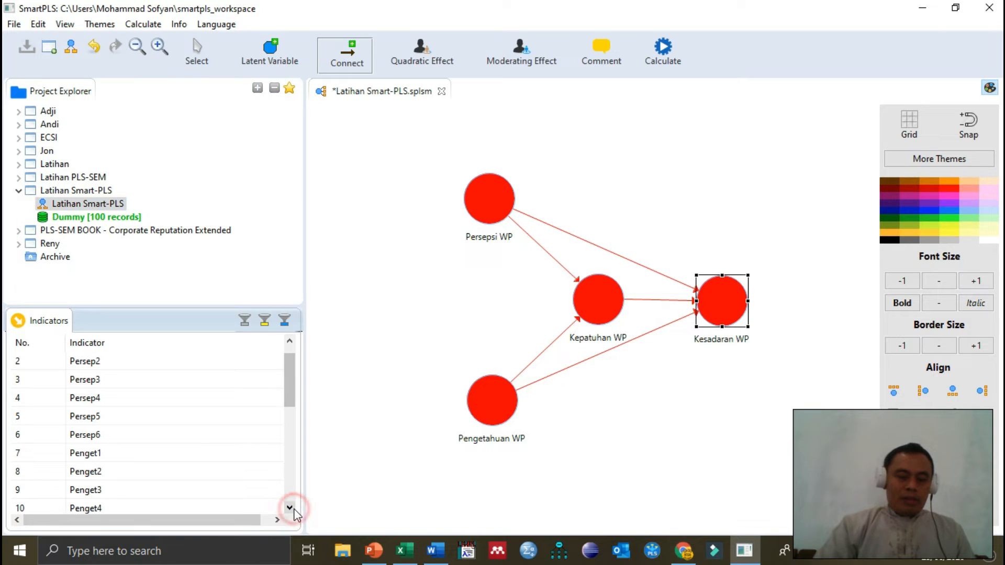
left_click(290, 341)
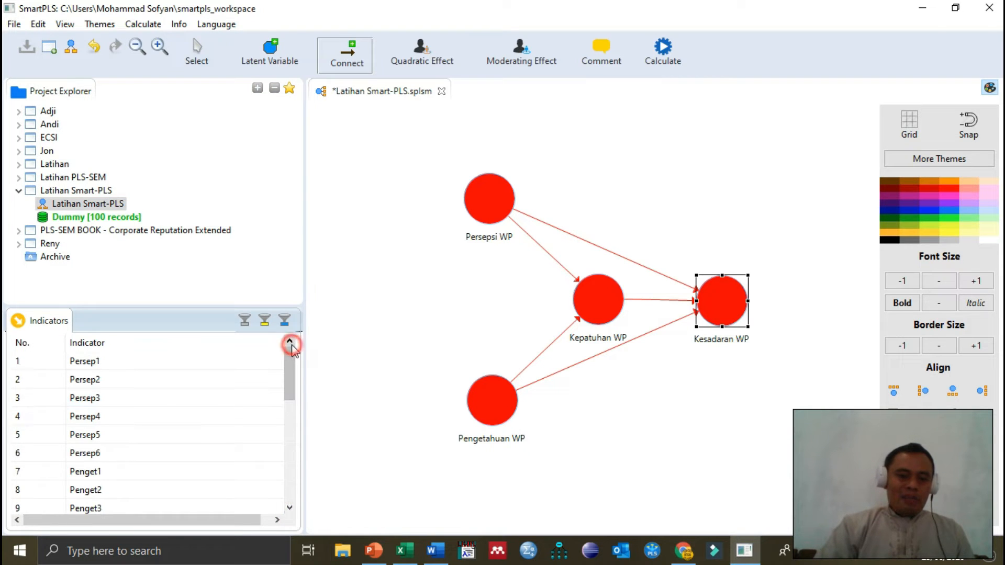
left_click(138, 369)
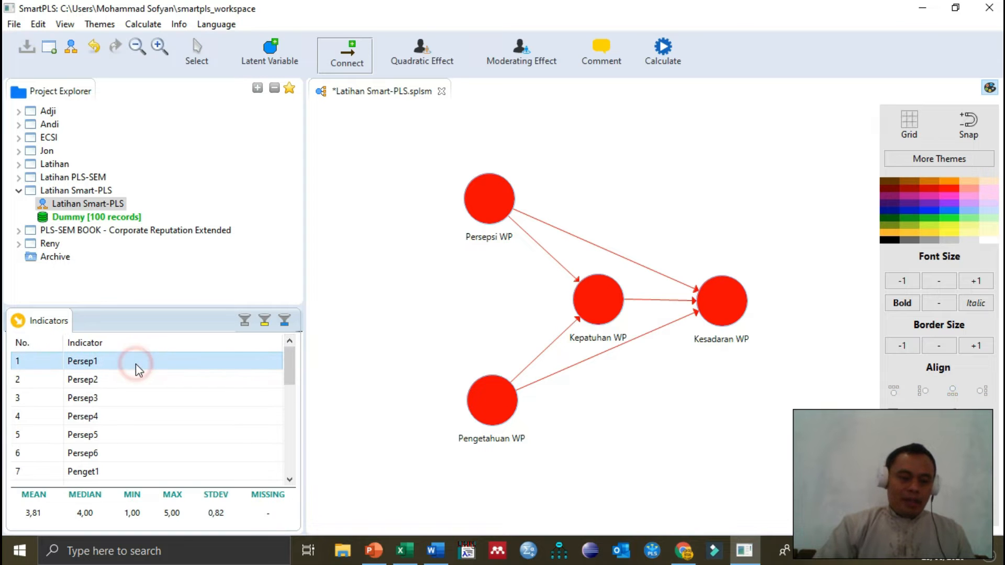
left_click_drag(136, 363, 479, 198)
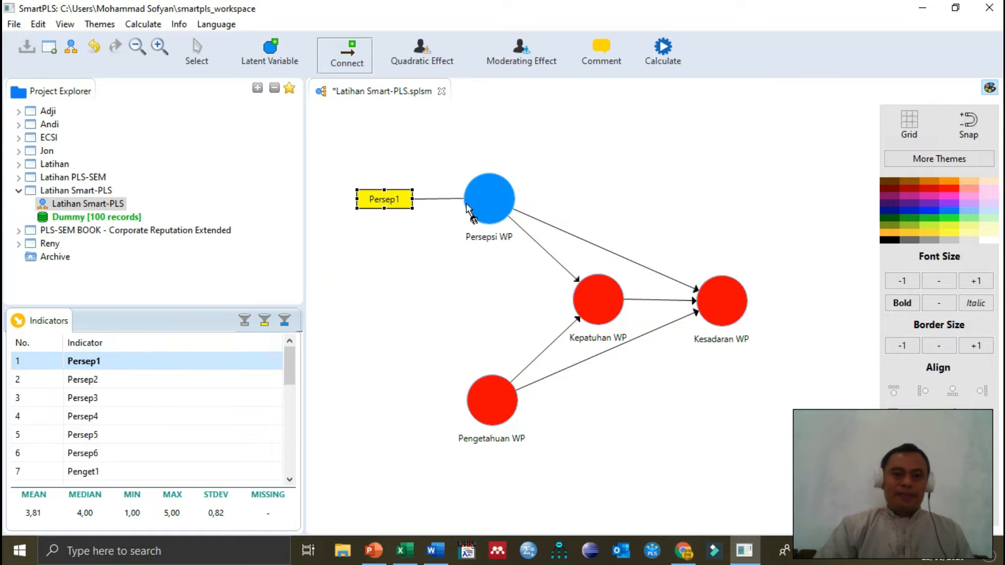
left_click_drag(123, 387, 492, 202)
left_click_drag(125, 408, 491, 212)
left_click_drag(122, 419, 495, 209)
left_click_drag(100, 439, 468, 215)
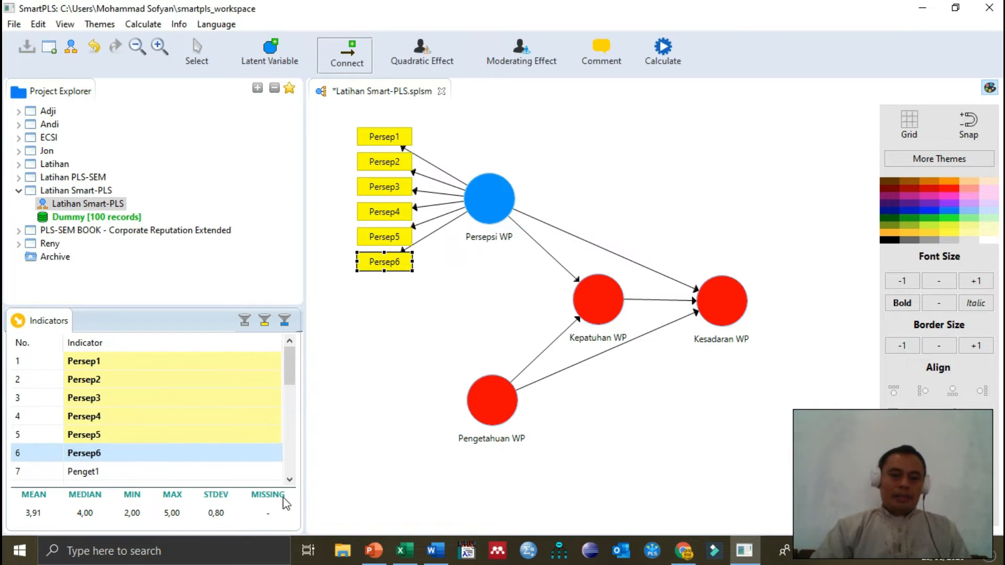
Step: Assign the indicators Penget1 through Penget6 to the latent variable Pengetahuan WP
left_click(289, 479)
left_click(289, 479)
left_click(290, 479)
left_click(289, 479)
left_click(289, 480)
left_click(290, 479)
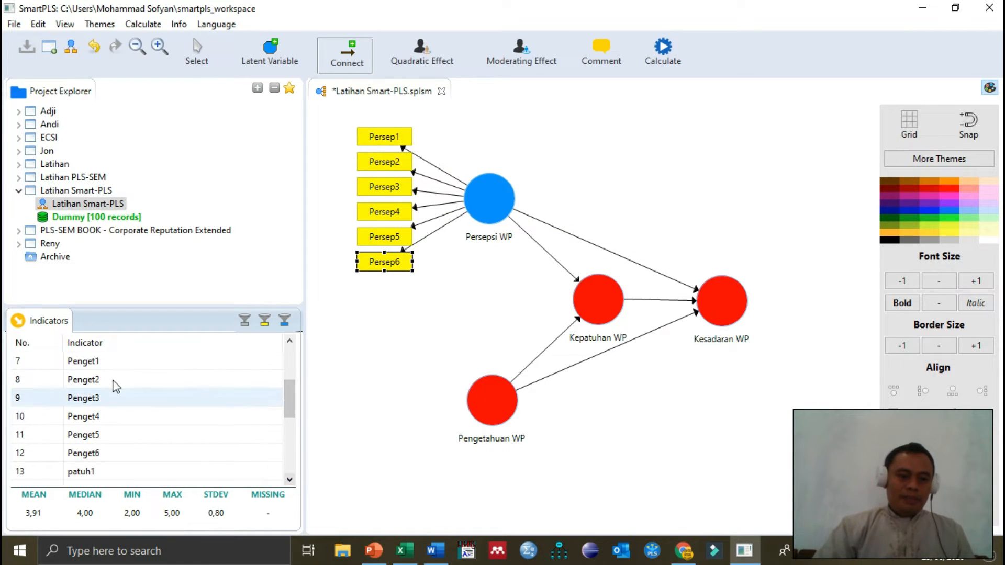
left_click(111, 362)
left_click_drag(111, 364, 493, 399)
left_click_drag(89, 380, 486, 427)
left_click_drag(96, 398, 497, 415)
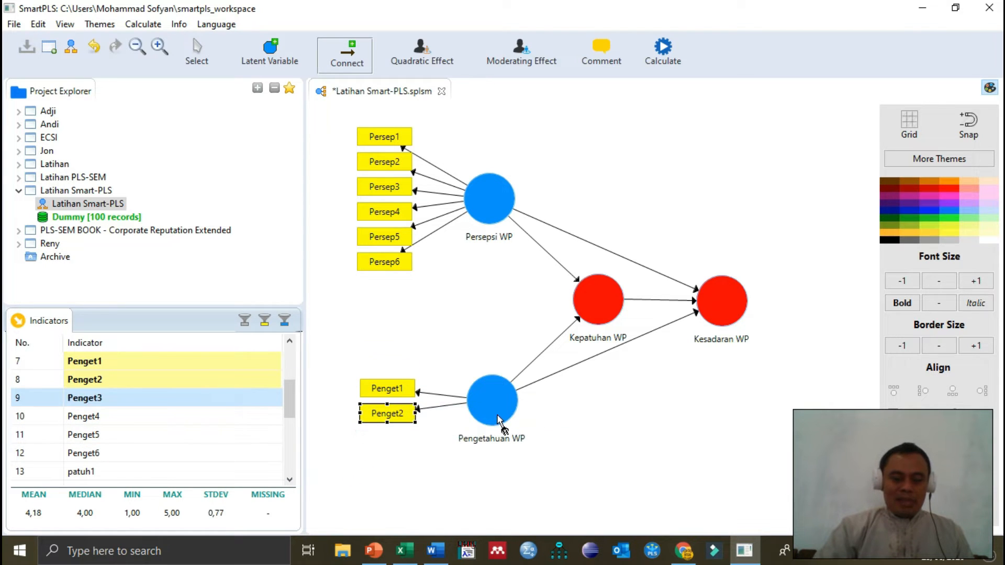
left_click_drag(120, 419, 502, 407)
left_click_drag(115, 439, 492, 406)
left_click_drag(99, 456, 494, 406)
left_click(288, 480)
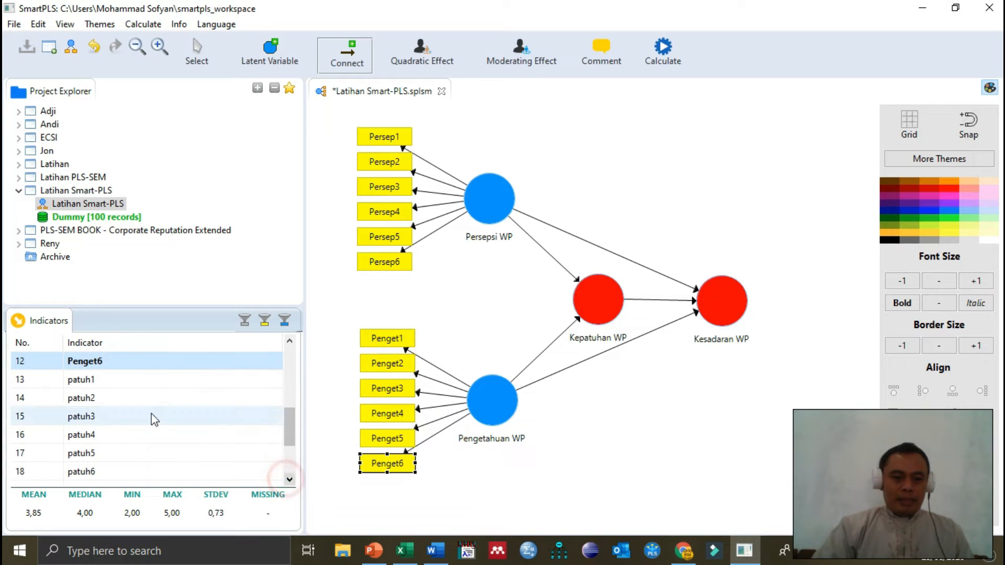
Step: Assign the indicators patuh1 through patuh6 to the latent variable Kepatuhan WP
left_click_drag(130, 382, 591, 308)
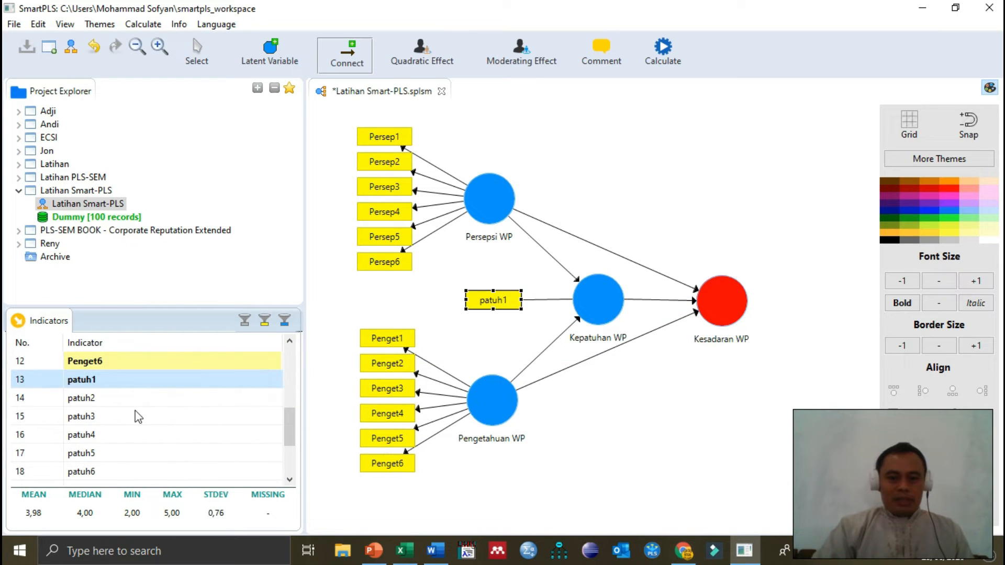
left_click_drag(112, 400, 602, 301)
left_click_drag(122, 417, 597, 301)
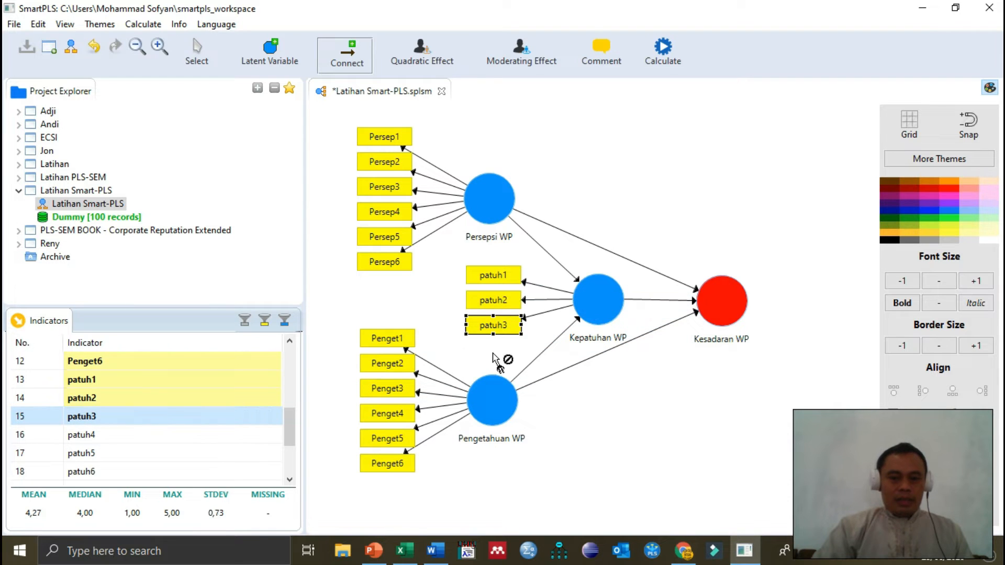
left_click_drag(98, 440, 602, 309)
left_click_drag(548, 332, 550, 333)
left_click_drag(112, 476, 614, 326)
Step: Assign the indicators sadar1 through sadar5 to the latent variable Kesadaran WP
left_click(289, 479)
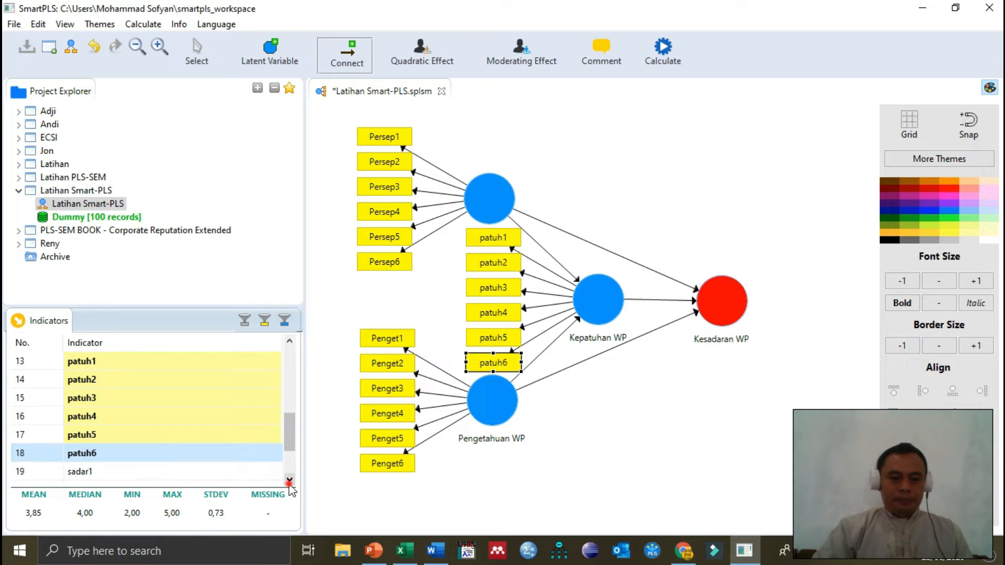
left_click(289, 479)
left_click_drag(121, 419, 723, 303)
left_click(156, 437)
left_click_drag(156, 437, 722, 309)
left_click_drag(98, 457, 722, 303)
left_click_drag(101, 471, 735, 313)
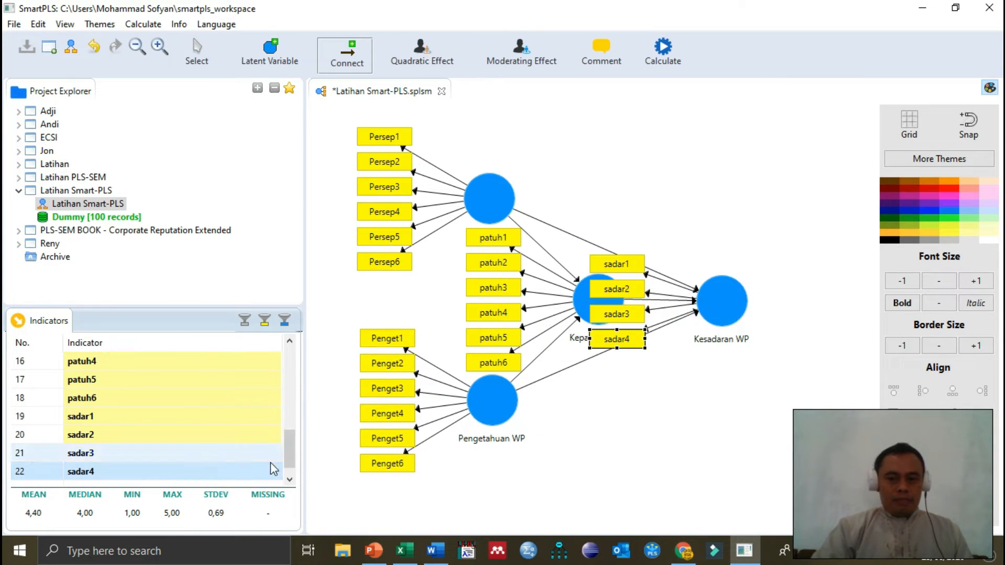
left_click(290, 480)
left_click_drag(153, 471, 728, 313)
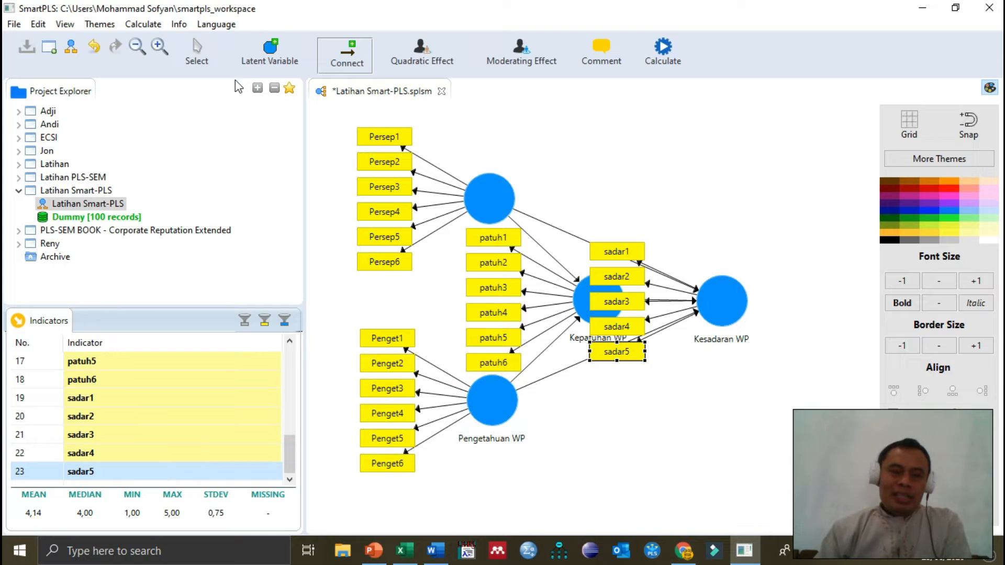
Step: Align the indicators of the latent variable Kesadaran WP to its right side
left_click(204, 60)
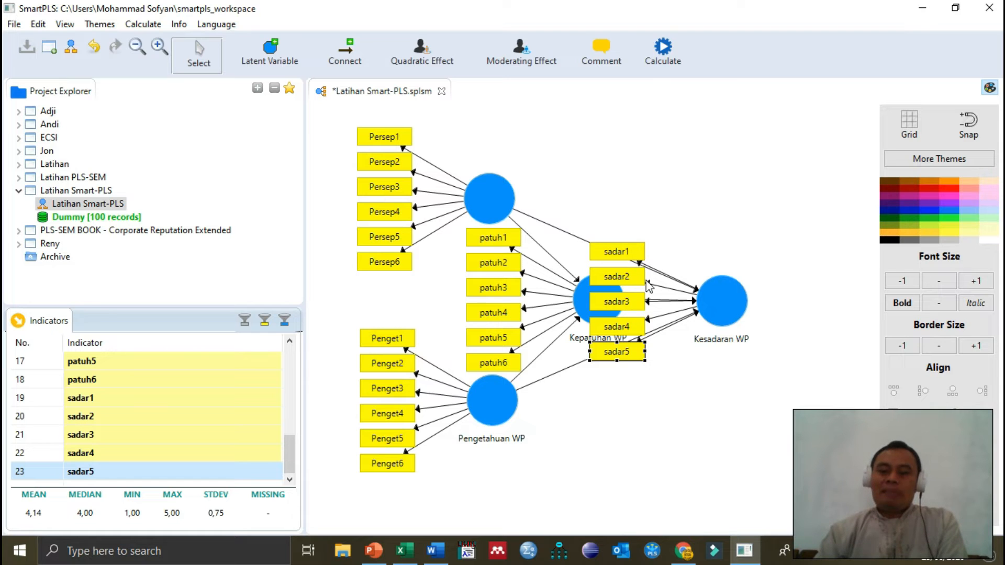
left_click(721, 311)
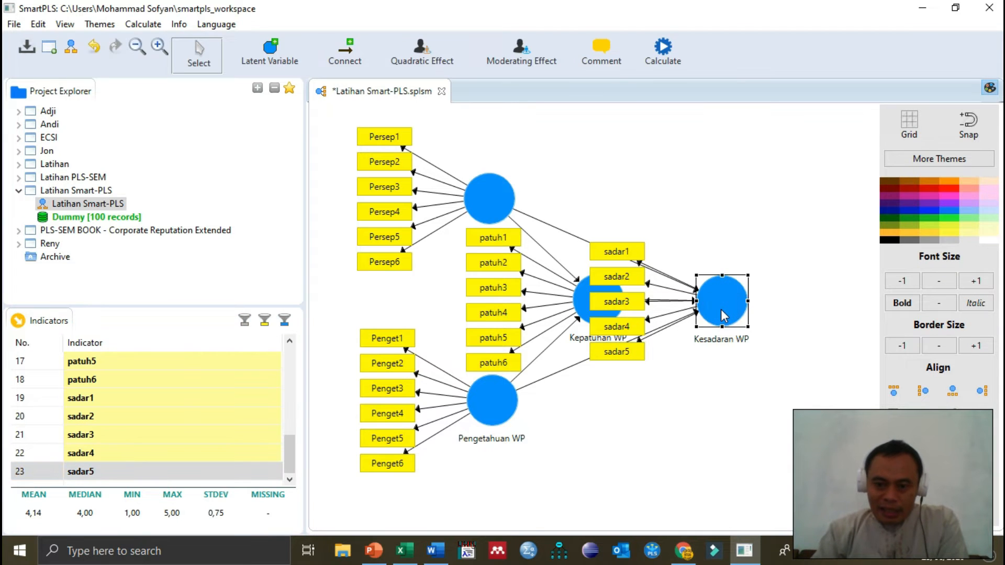
right_click(722, 315)
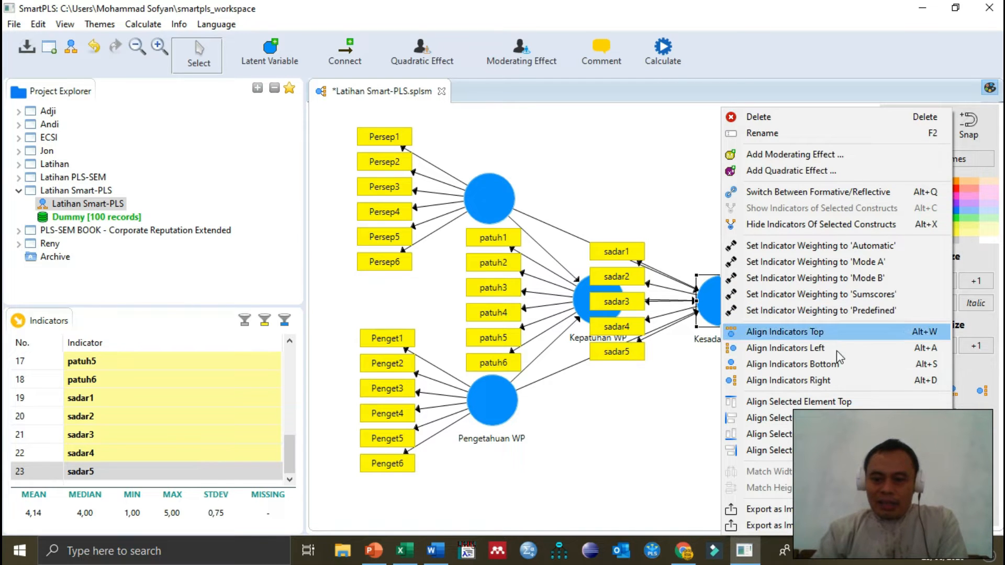
left_click(827, 384)
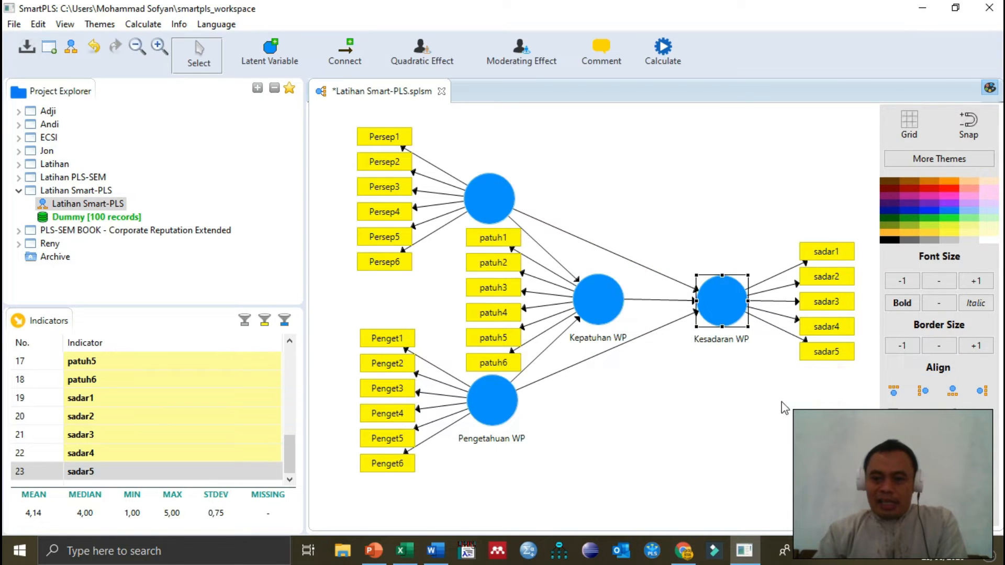
Step: Move Persepsi WP slightly up and Pengetahuan WP slightly down, together with their indicators, to space out the model
left_click(495, 210)
left_click_drag(495, 210, 496, 205)
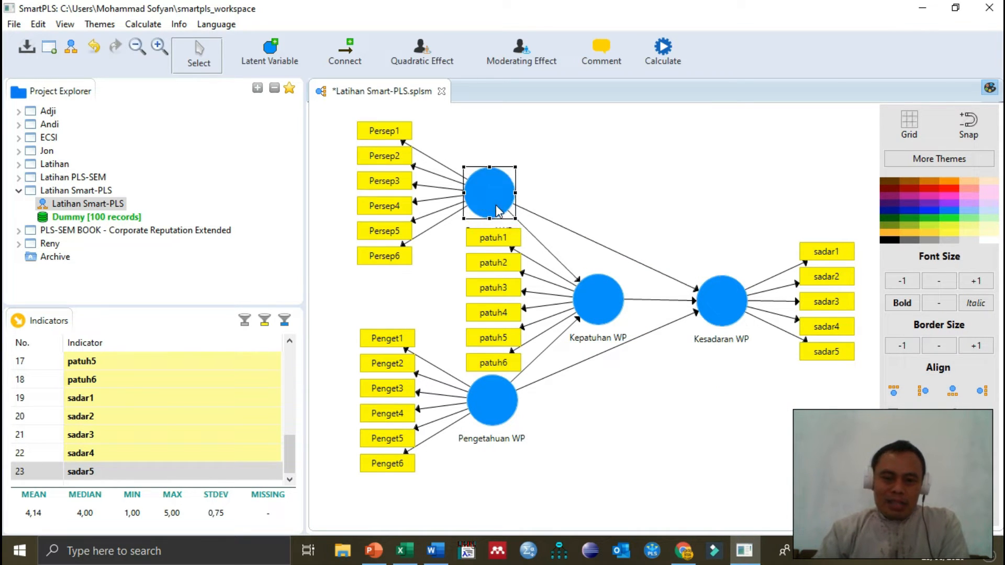
left_click_drag(503, 407, 500, 419)
left_click(602, 433)
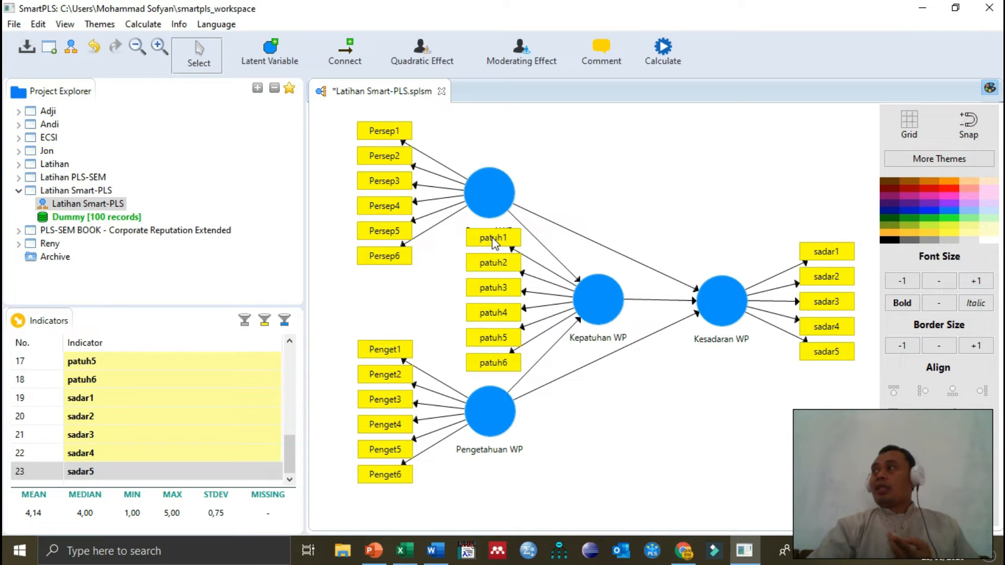
Step: Switch to PowerPoint and present slide 7, the summary of outer model measurement evaluation, to review the validity and reliability criteria
left_click(376, 556)
left_click(131, 492)
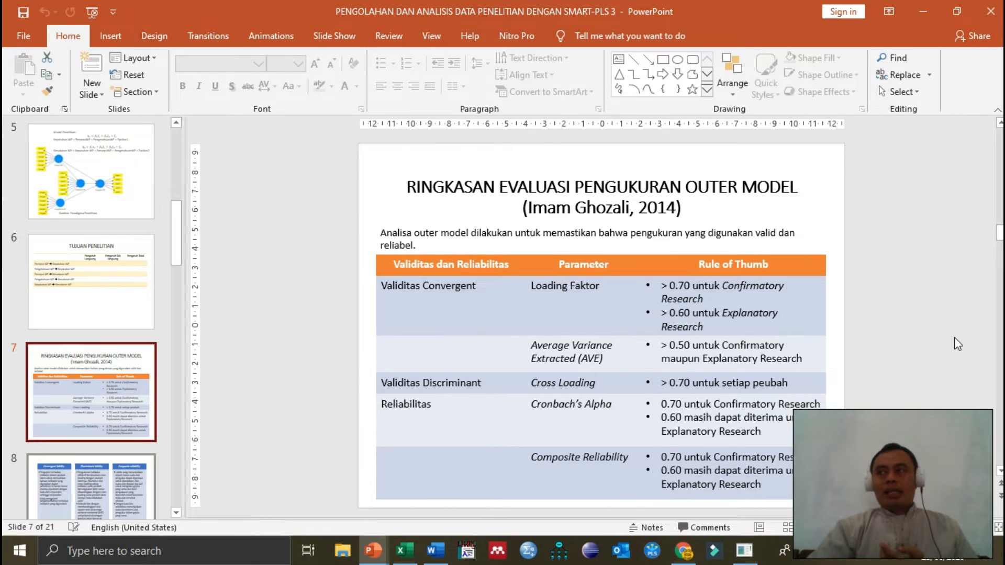
key("shift+F5")
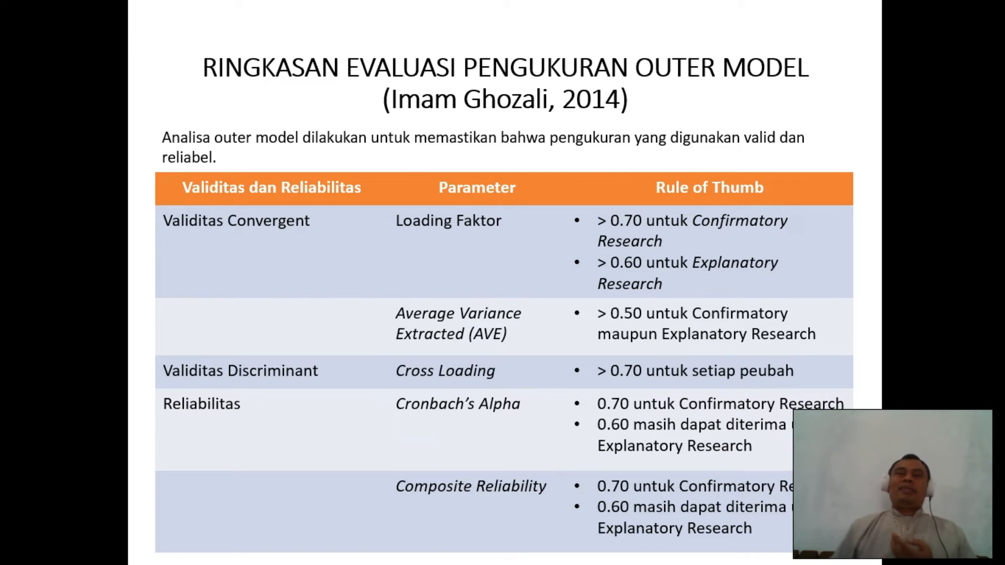
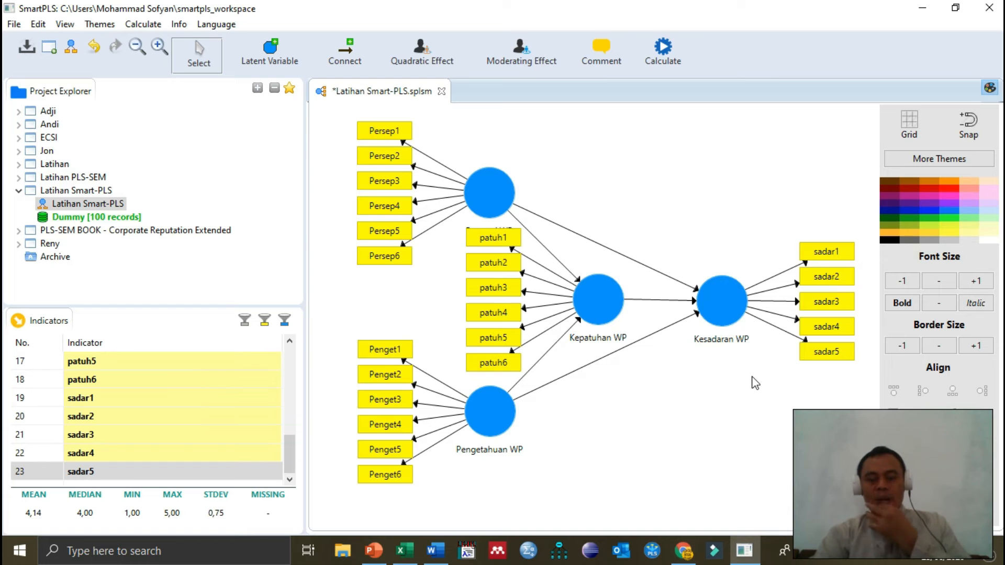
Step: Run the PLS Algorithm in SmartPLS with Path weighting, 300 maximum iterations and stop criterion 7, opening the full report after calculation
left_click(671, 52)
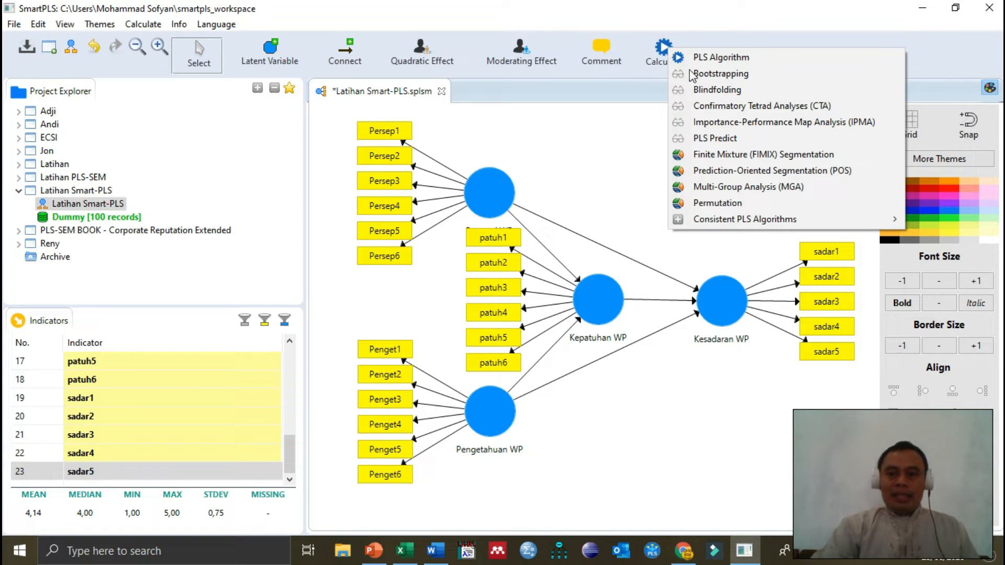
left_click(784, 60)
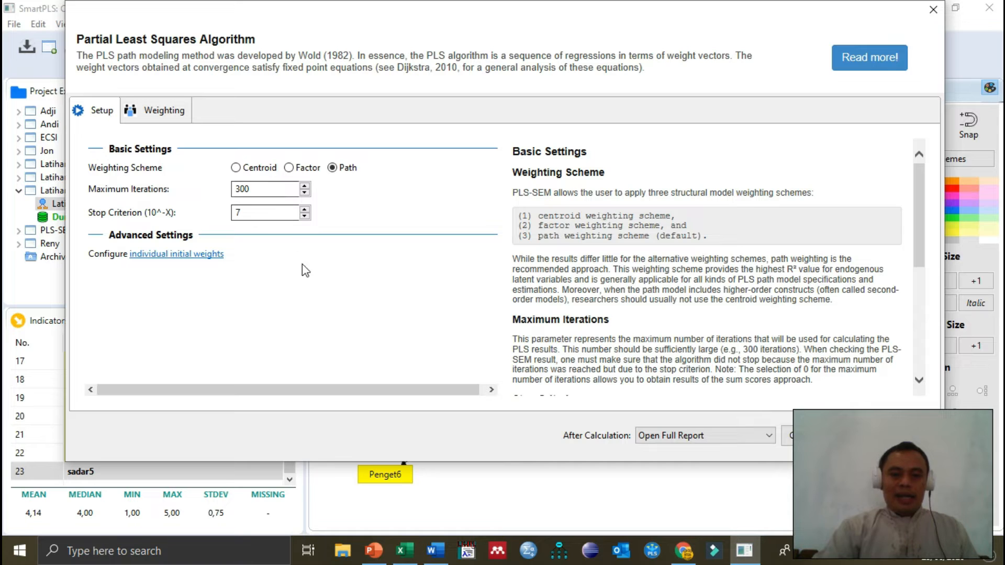
left_click(884, 436)
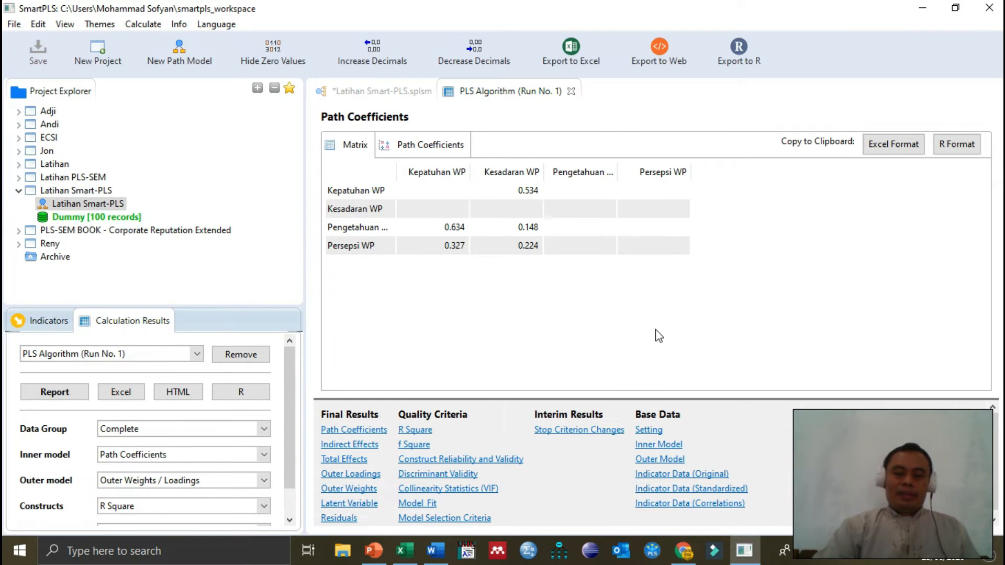
Step: Examine the Outer Loadings matrix of the PLS Algorithm report for every Penget, Persep, patuh and sadar indicator
left_click(994, 520)
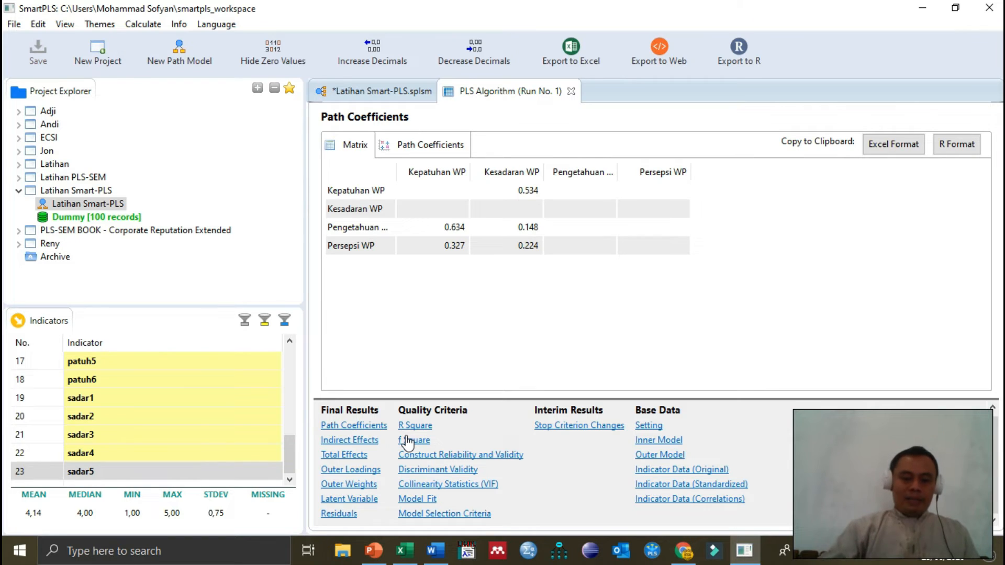
left_click(376, 470)
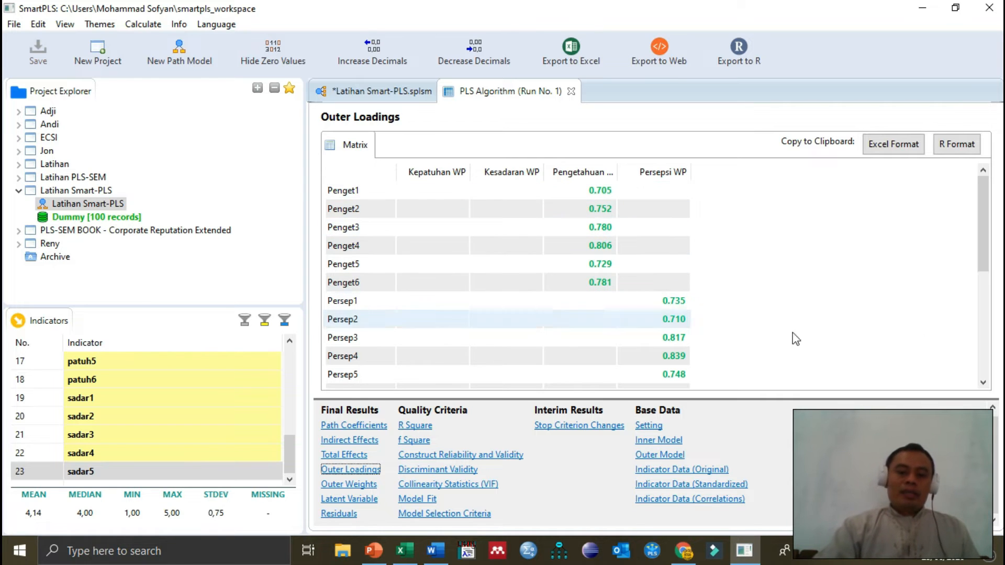
left_click(984, 382)
left_click(984, 383)
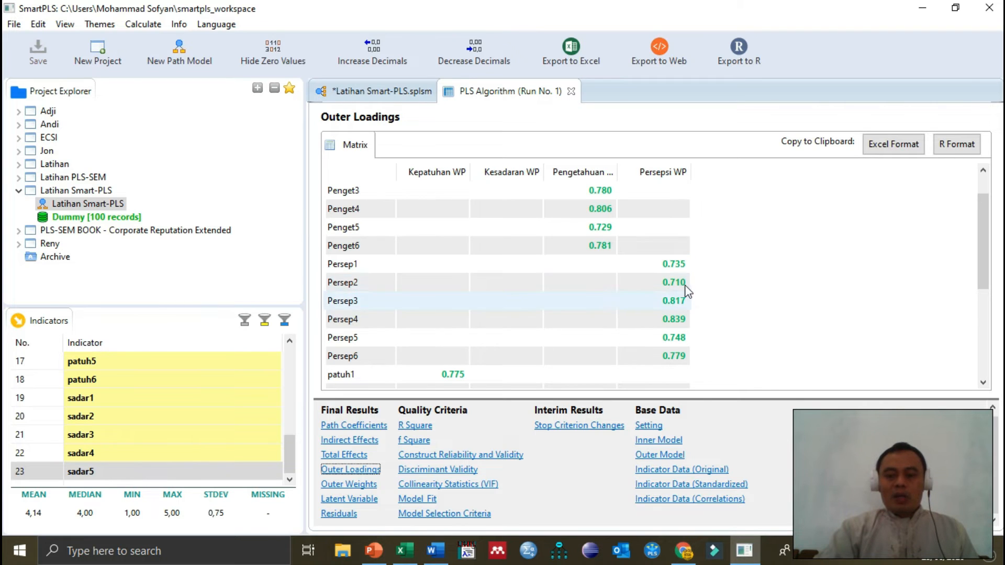
left_click(984, 386)
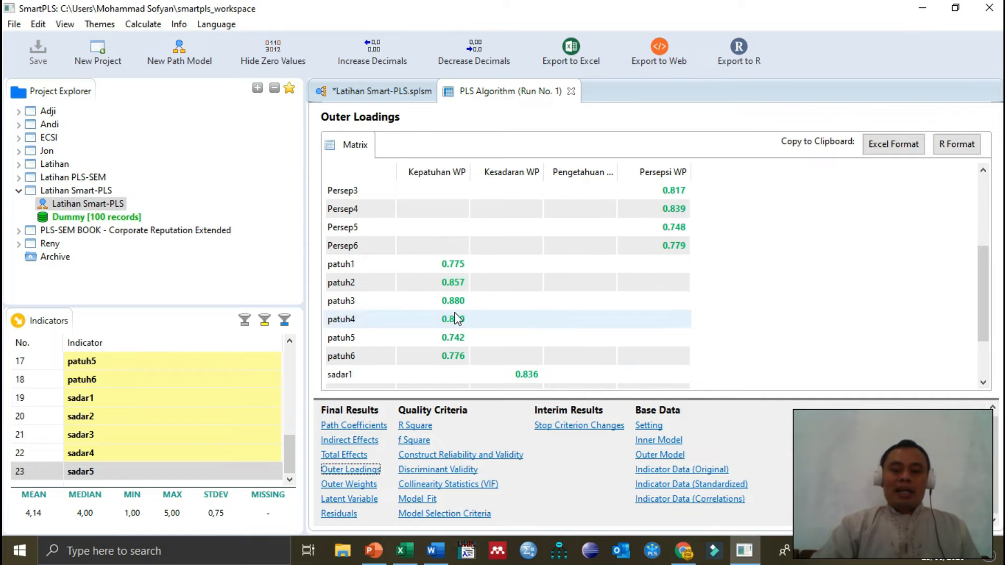
left_click(983, 383)
left_click(983, 383)
left_click(983, 383)
left_click(984, 383)
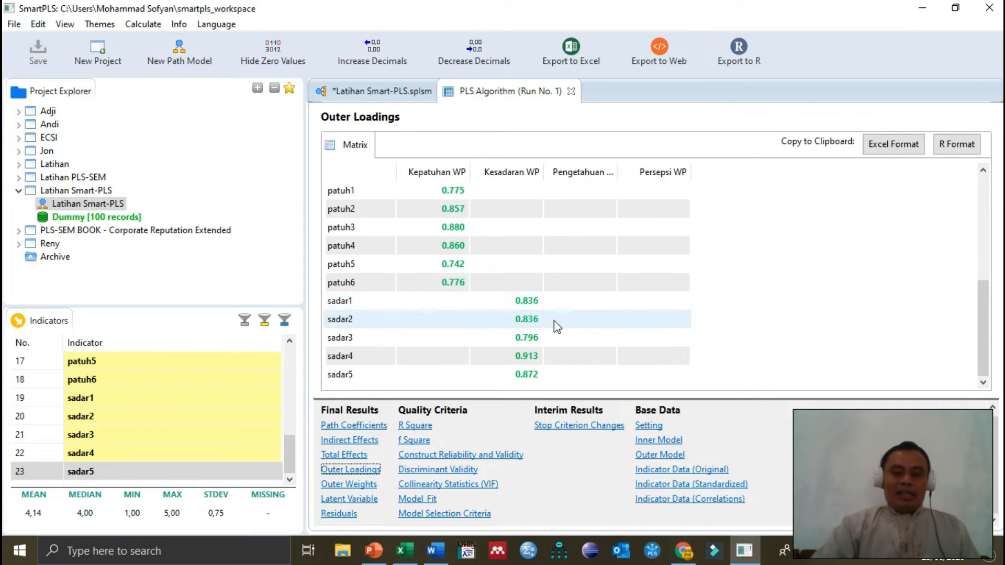
scroll(565, 314, "up", 2)
scroll(566, 314, "up", 2)
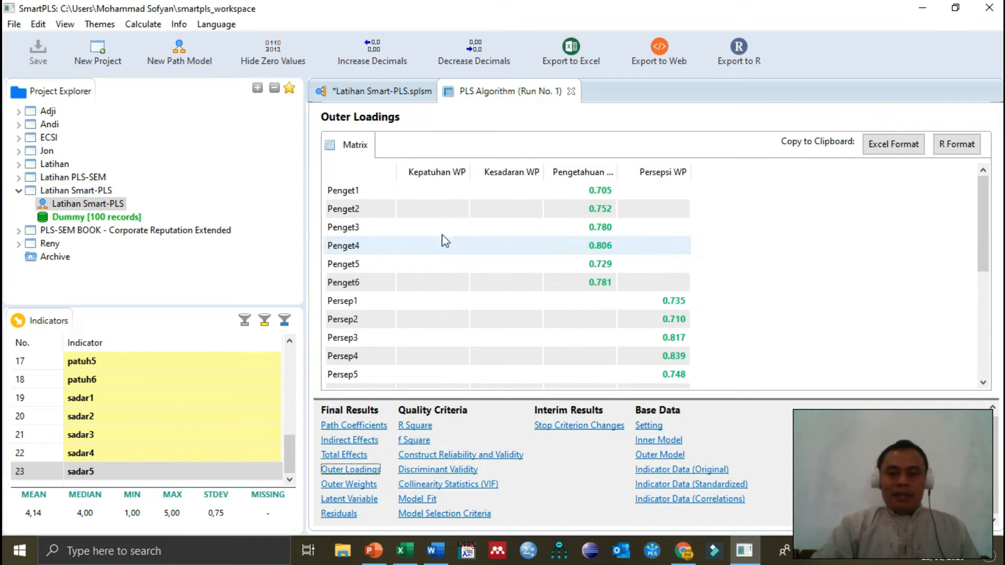
scroll(506, 257, "down", 2)
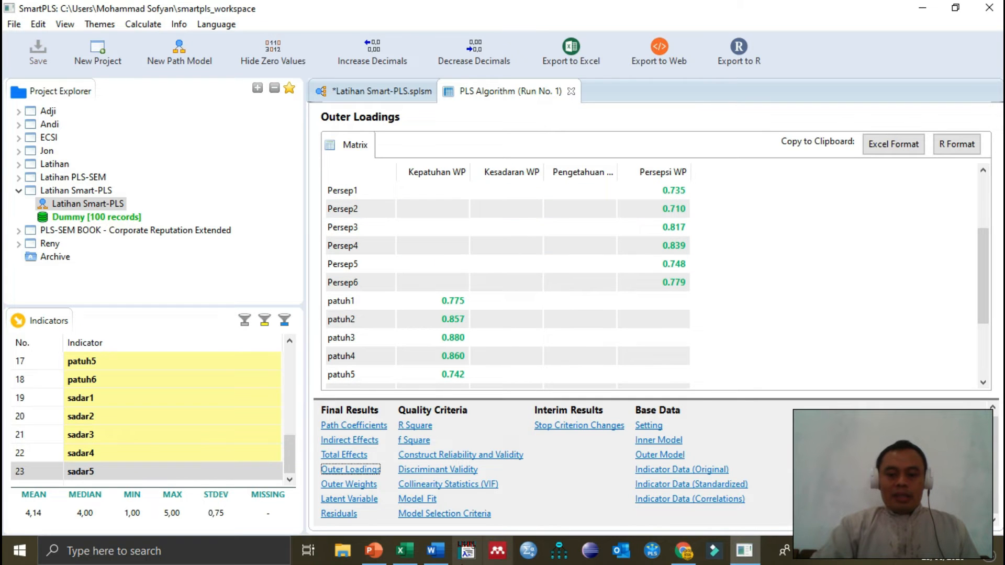
Step: Switch to the Word document Tabel Ringkasan Hasil Uji, maximize it and enlarge the view of Tabel 1, Ringkasan Hasil Uji Validitas
left_click(438, 549)
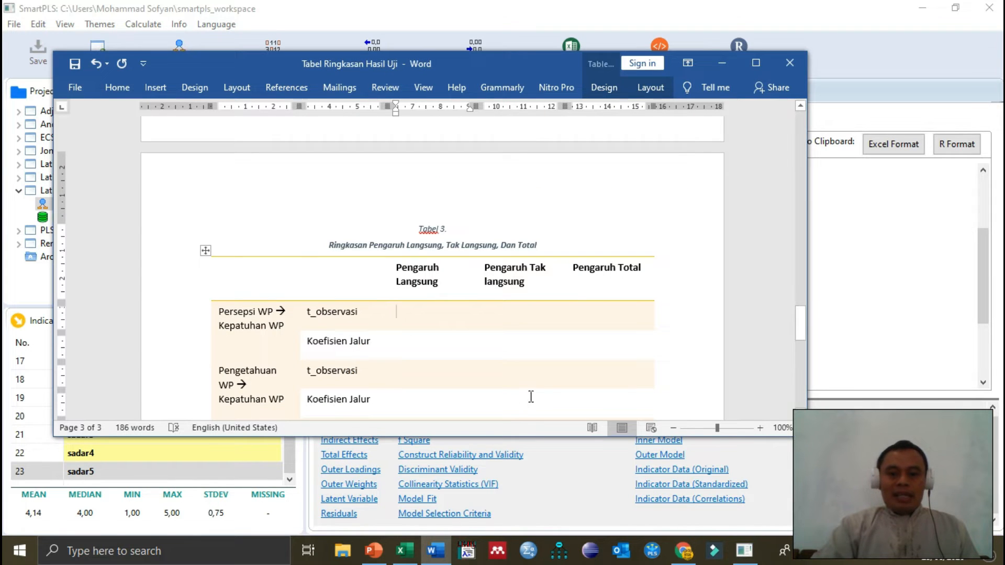
scroll(545, 366, "up", 3)
left_click_drag(799, 311, 807, 210)
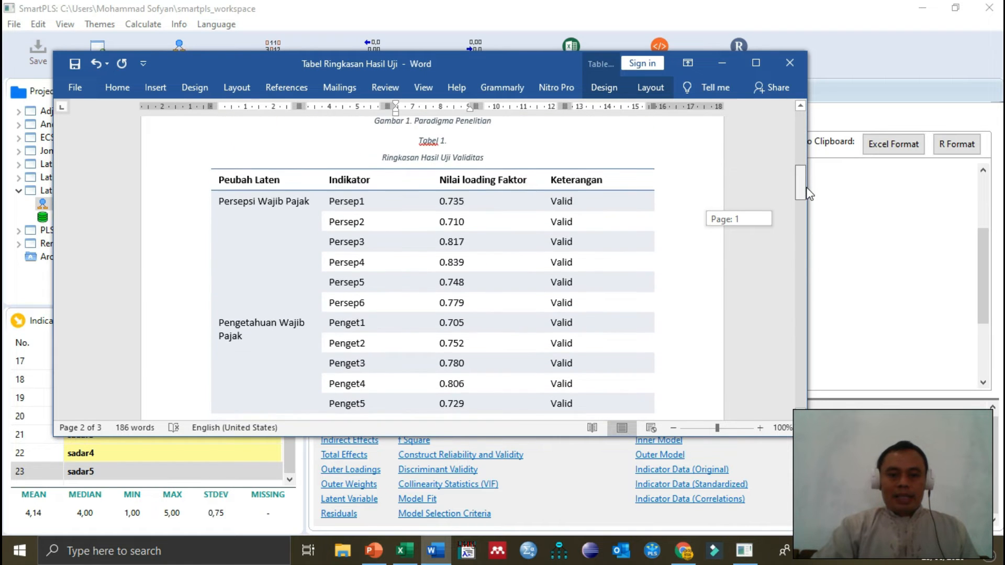
left_click(756, 63)
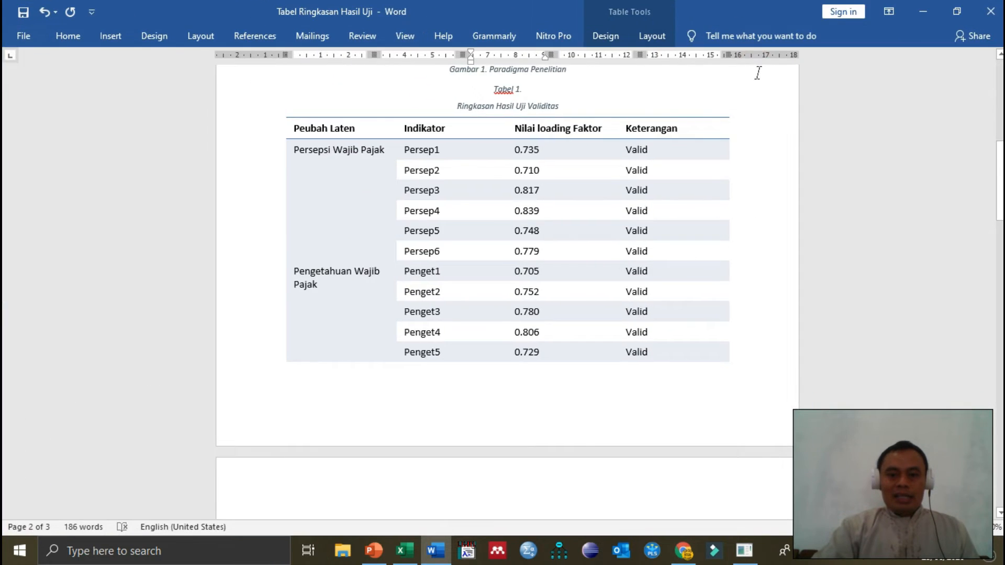
left_click(970, 527)
left_click(970, 527)
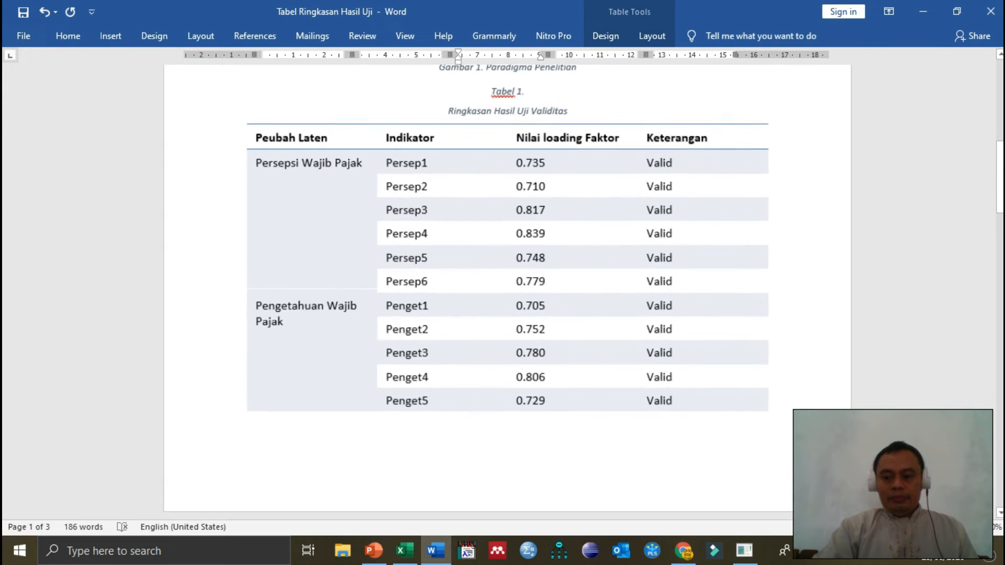
left_click(970, 528)
left_click(970, 527)
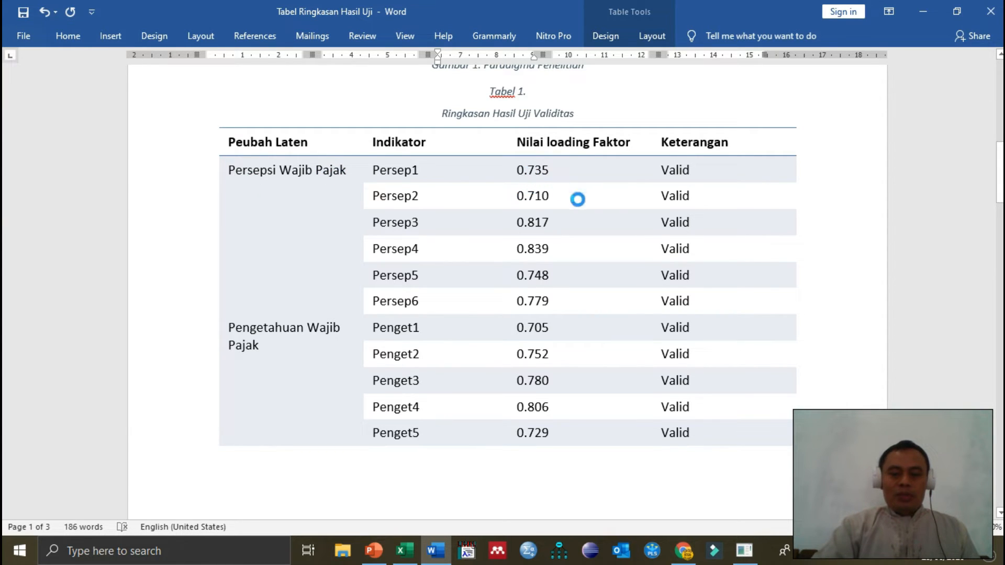
Step: Compare the outer loadings in SmartPLS with the Nilai loading Faktor column of Tabel 1 in the Word document
left_click(744, 551)
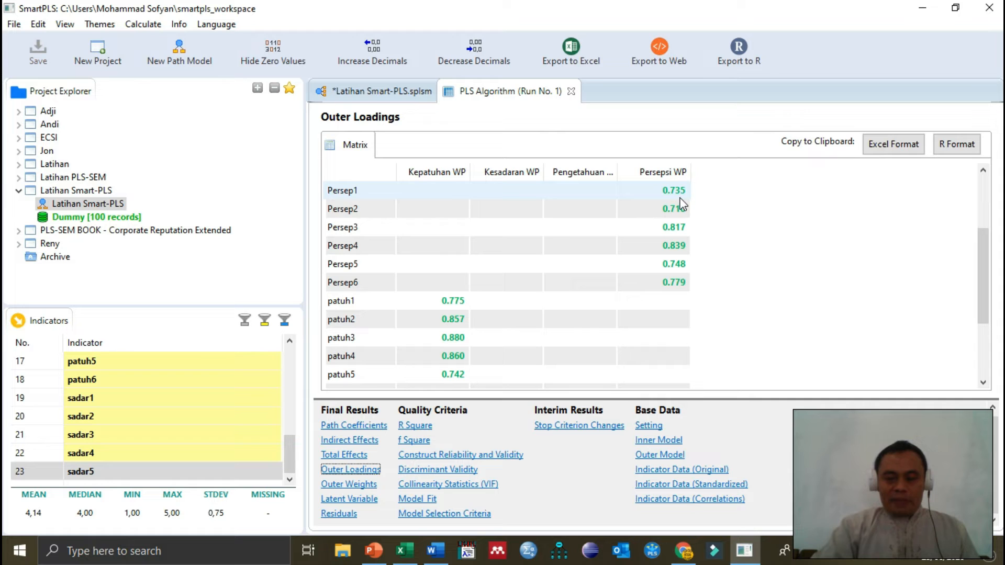
left_click(468, 553)
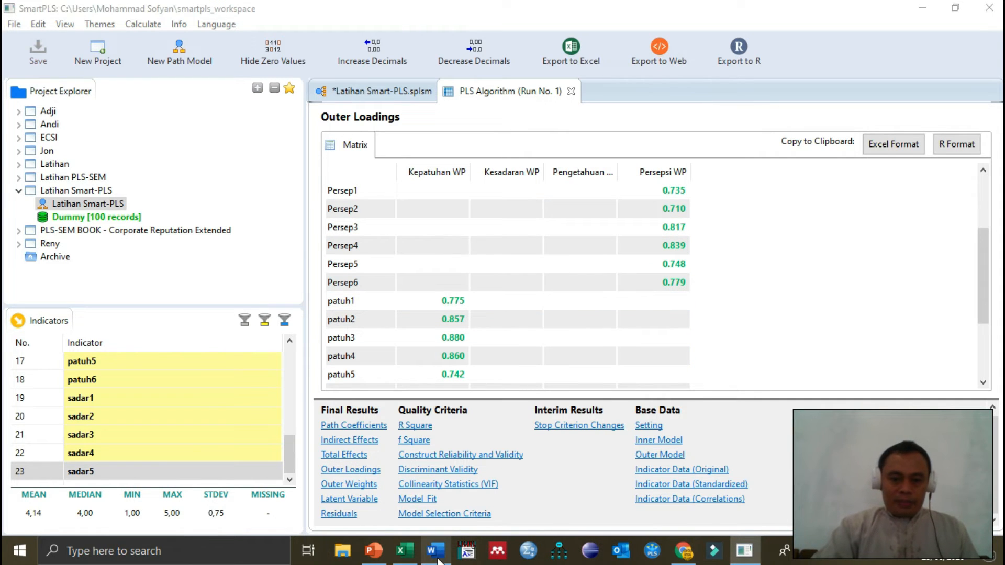
left_click(436, 553)
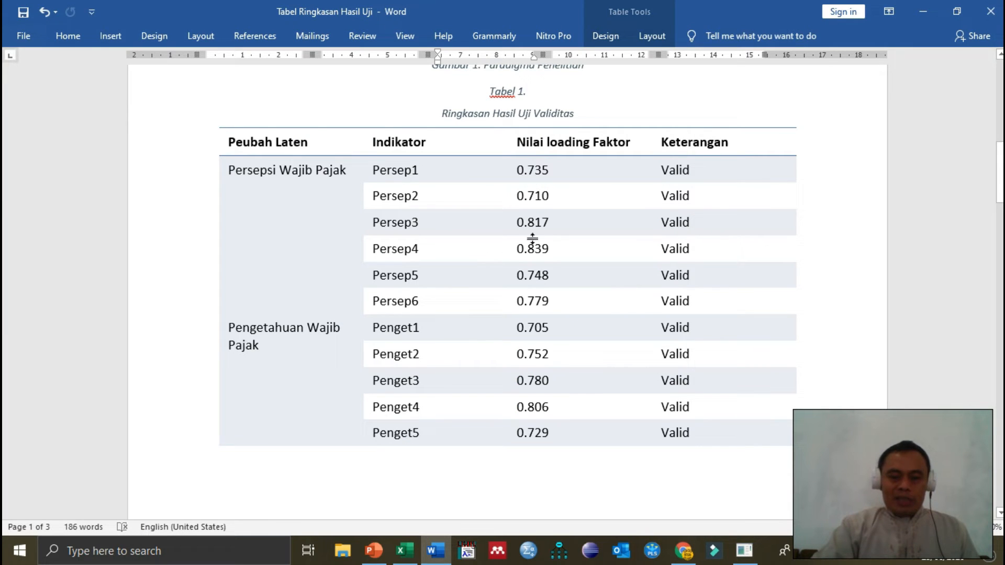
scroll(476, 348, "down", 3)
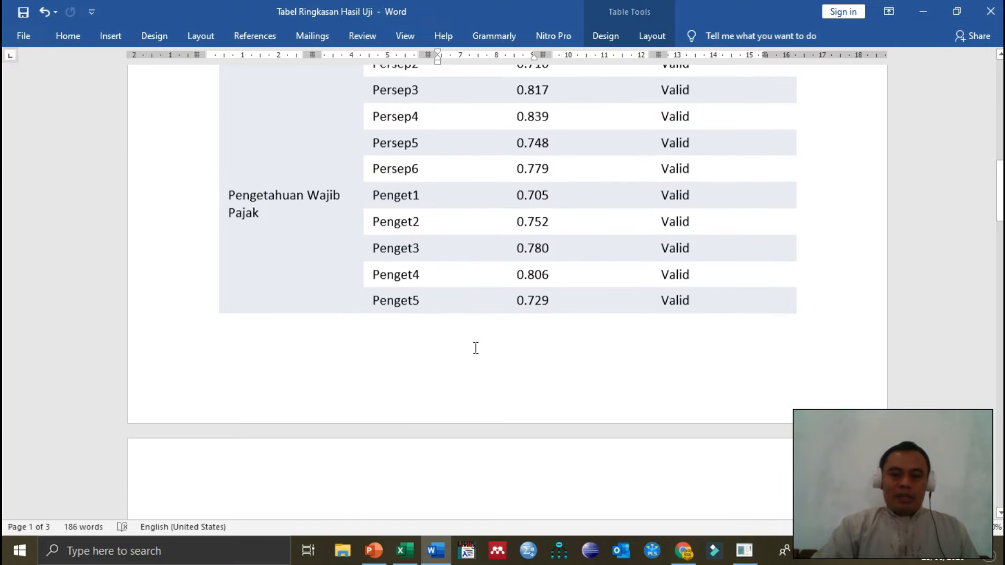
scroll(561, 291, "up", 2)
scroll(561, 292, "down", 3)
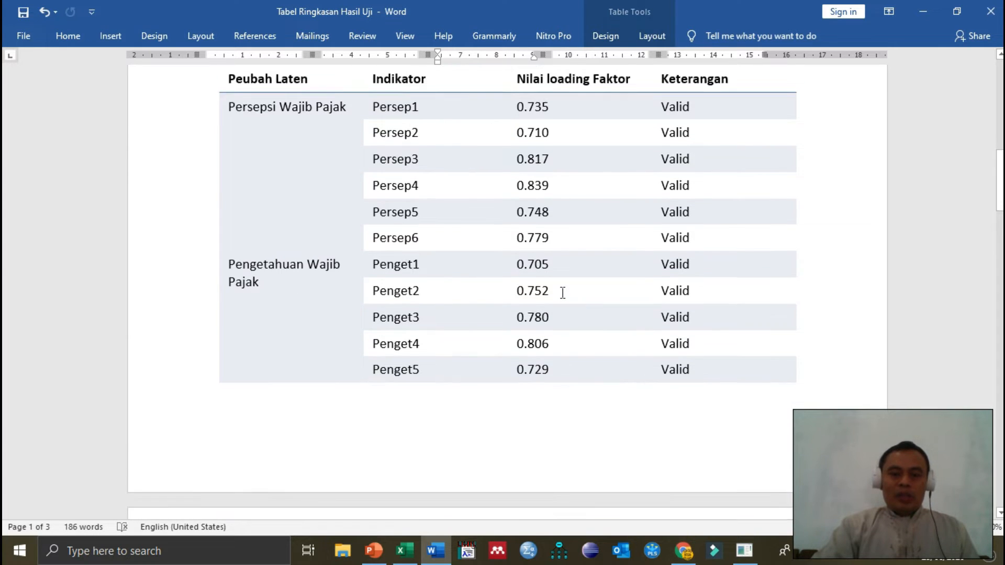
scroll(562, 291, "up", 5)
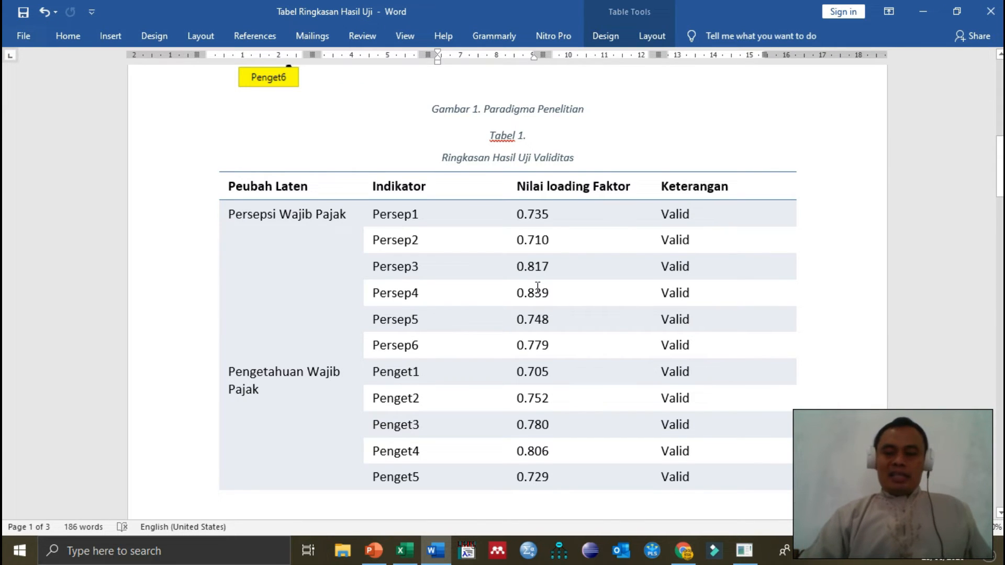
Step: Switch to SmartPLS, open the Construct Reliability and Validity matrix and widen its construct-name column to show the full names
scroll(537, 288, "down", 6)
scroll(538, 299, "up", 6)
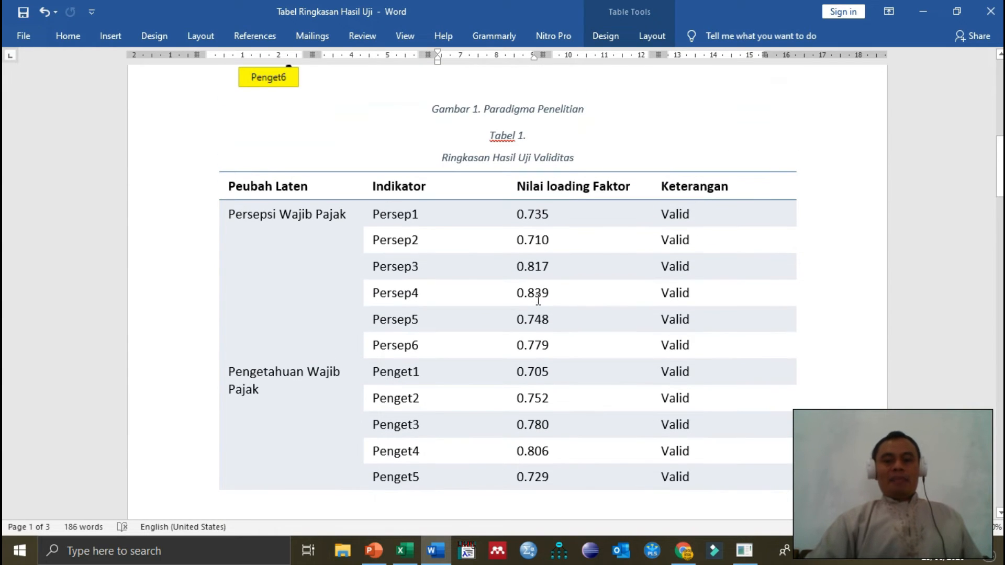
scroll(538, 300, "down", 1)
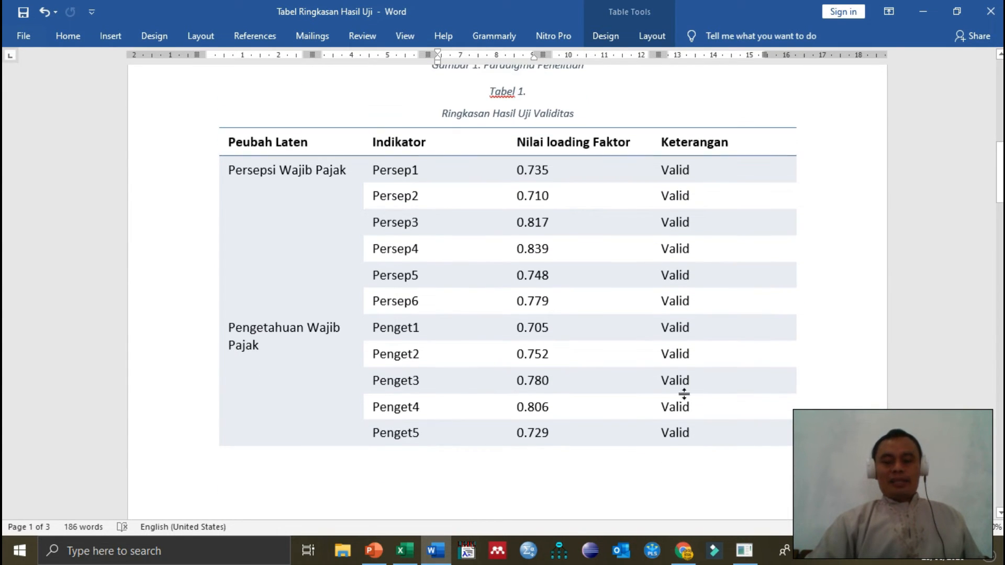
mouse_move(744, 554)
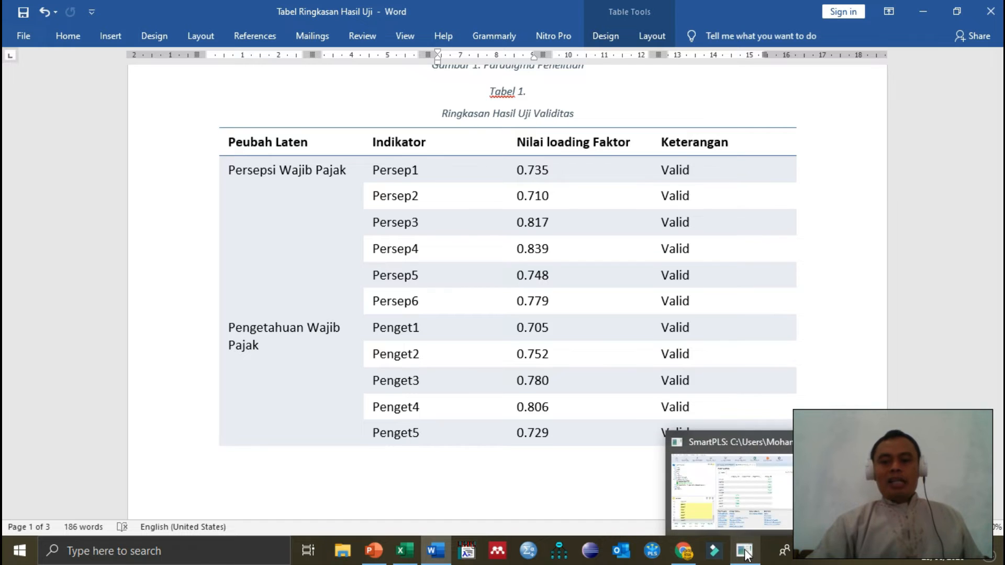
left_click(754, 507)
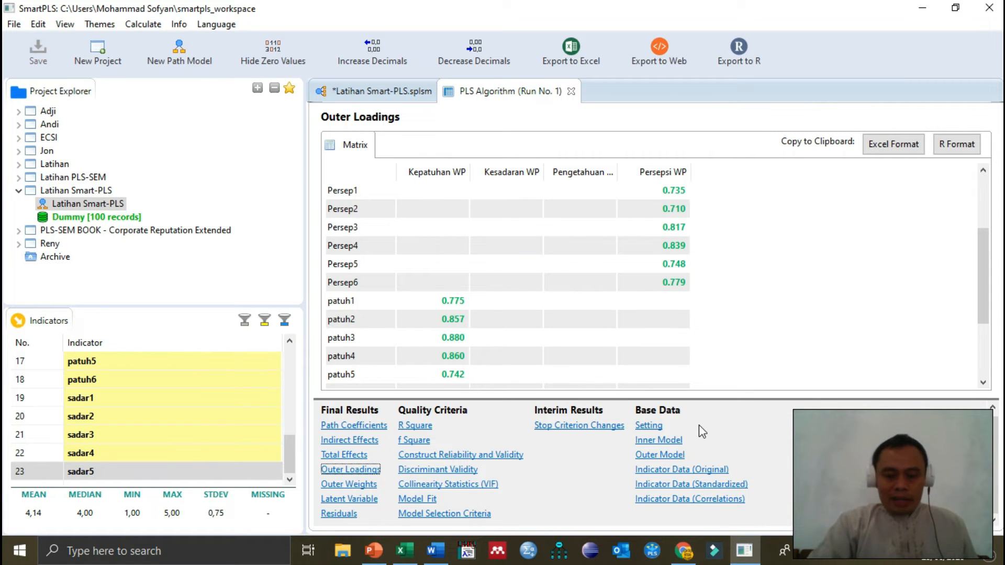
left_click(471, 456)
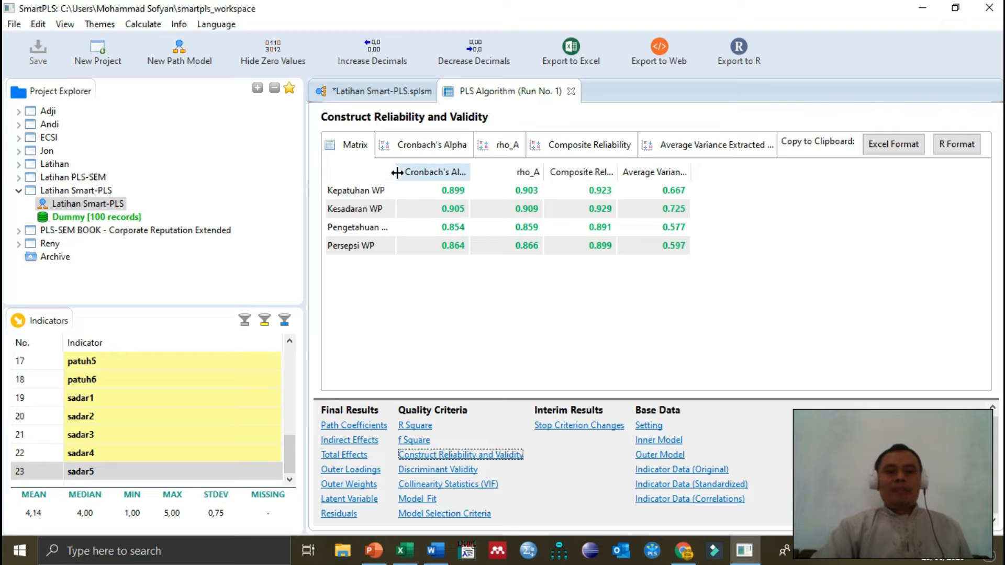
left_click_drag(396, 172, 429, 172)
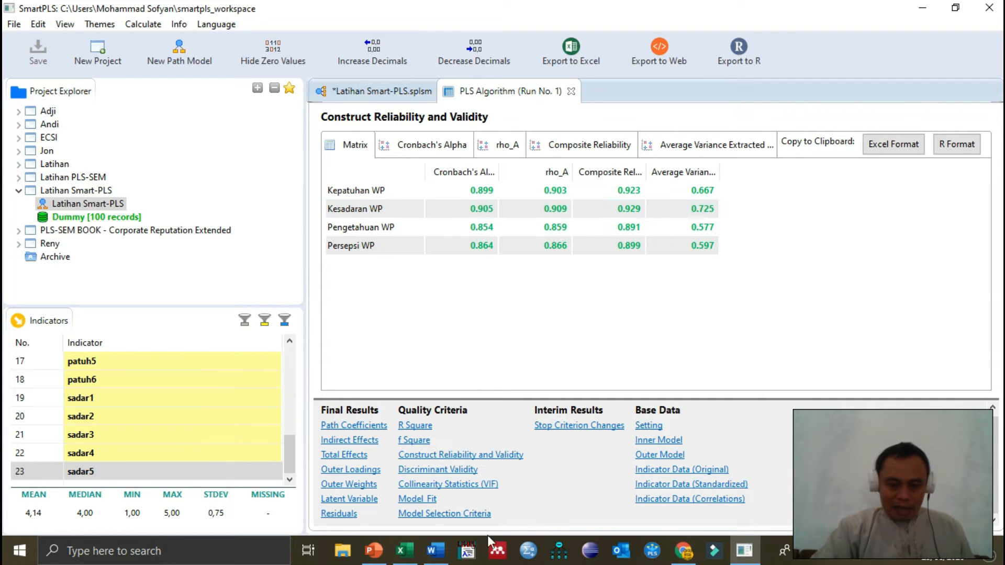
Step: Compare the Cronbach's Alpha values in Tabel 2 of the Word document with the reliability matrix in SmartPLS
left_click(435, 550)
scroll(620, 474, "down", 1)
scroll(620, 474, "down", 20)
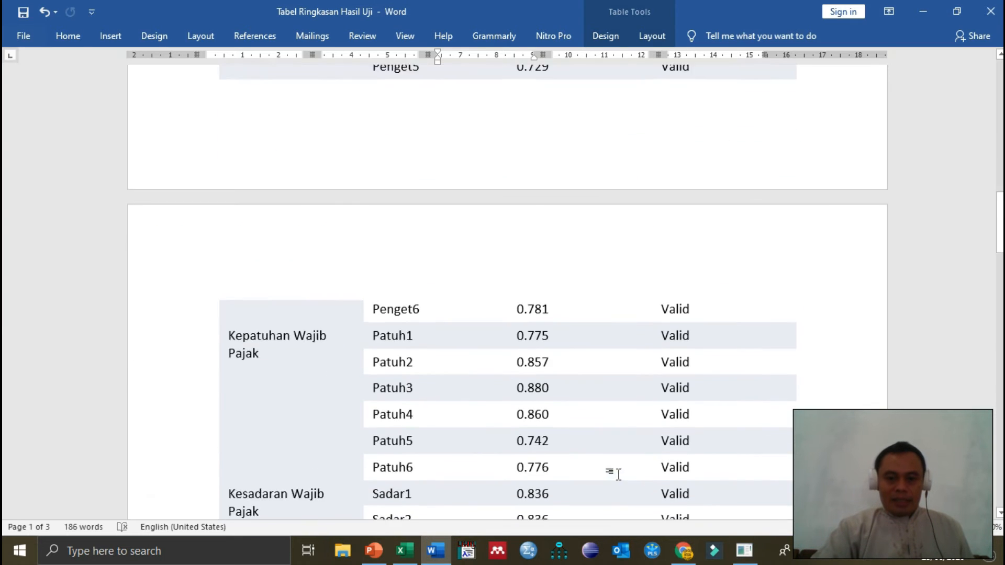
scroll(620, 474, "down", 2)
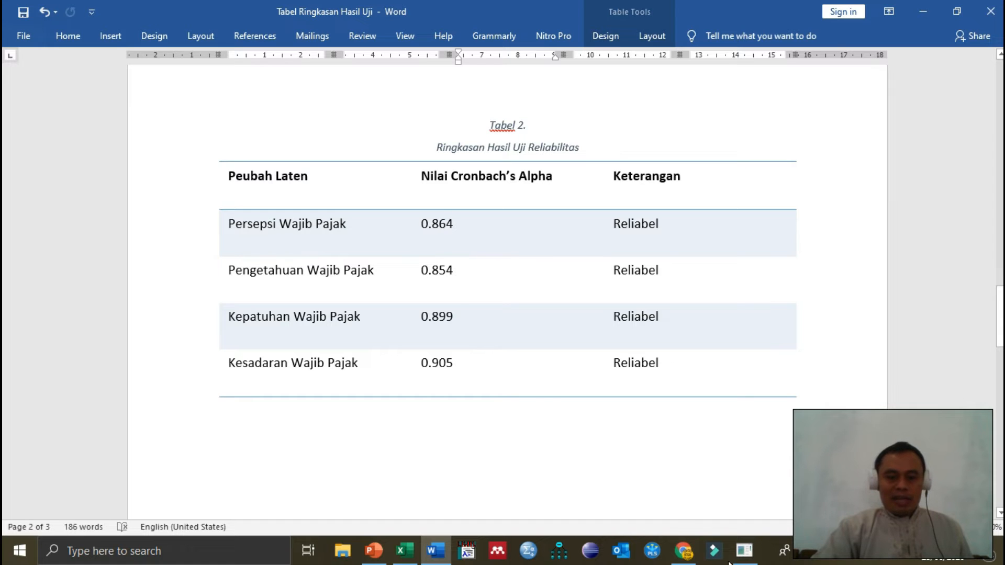
left_click(744, 553)
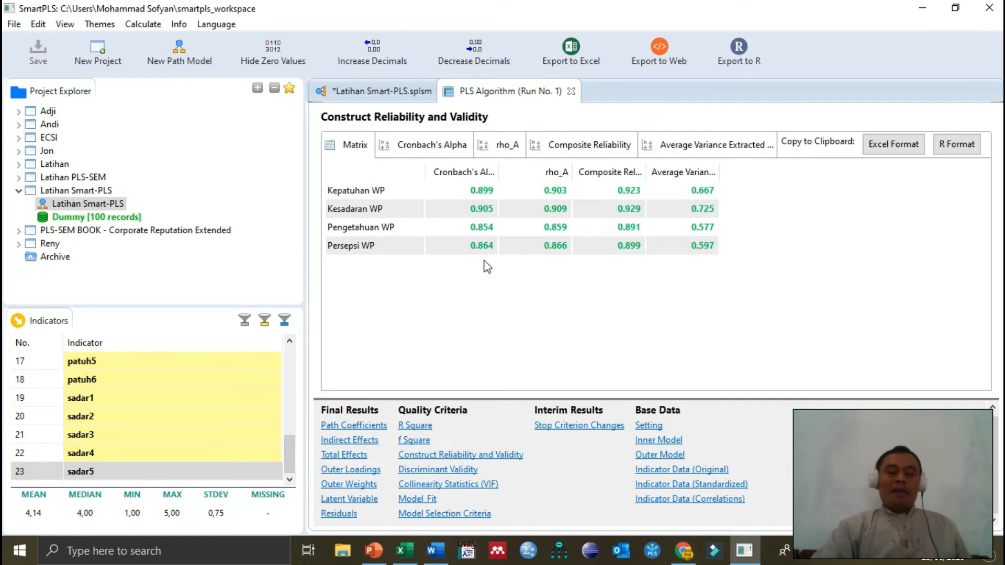
Step: Return to the Word document and review the validity results in Tabel 1 and the reliability results in Tabel 2
mouse_move(436, 563)
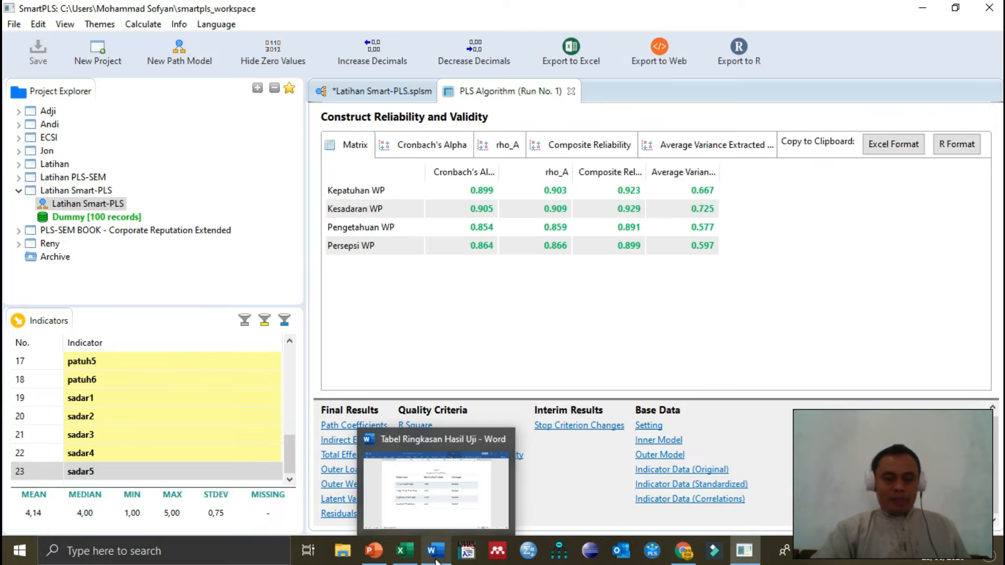
left_click(449, 508)
scroll(577, 382, "up", 5)
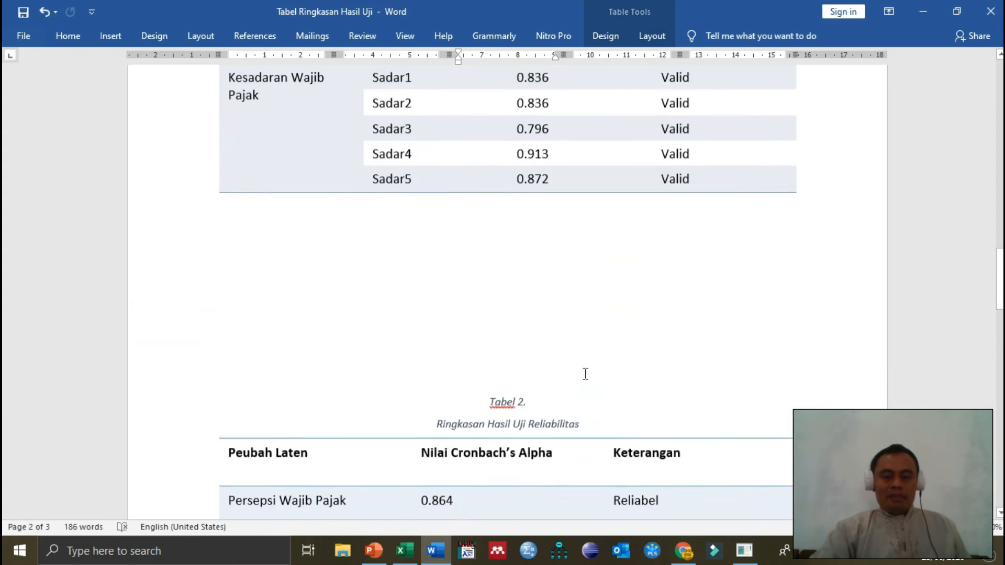
scroll(586, 374, "up", 15)
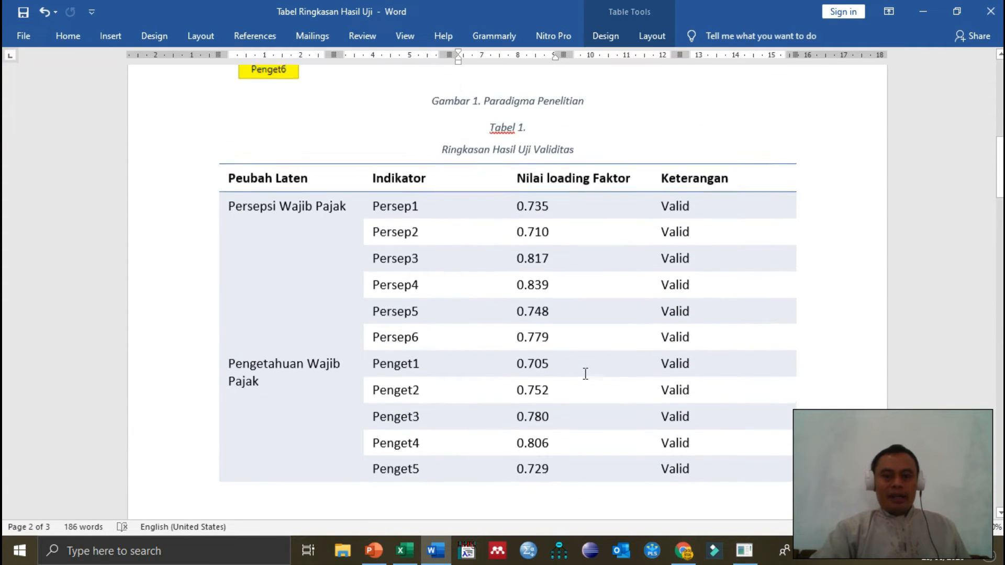
scroll(584, 375, "up", 3)
scroll(584, 374, "down", 3)
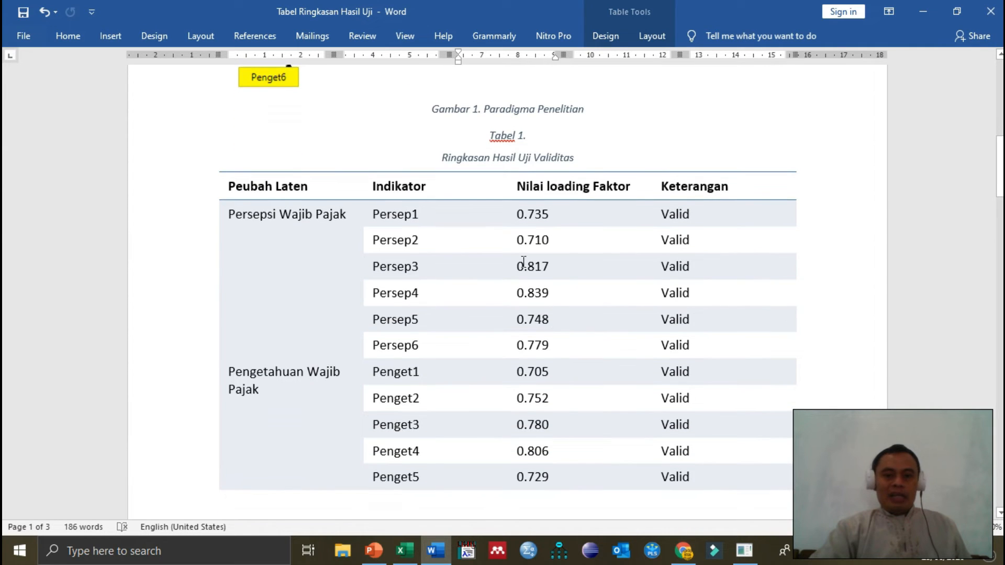
scroll(605, 353, "down", 6)
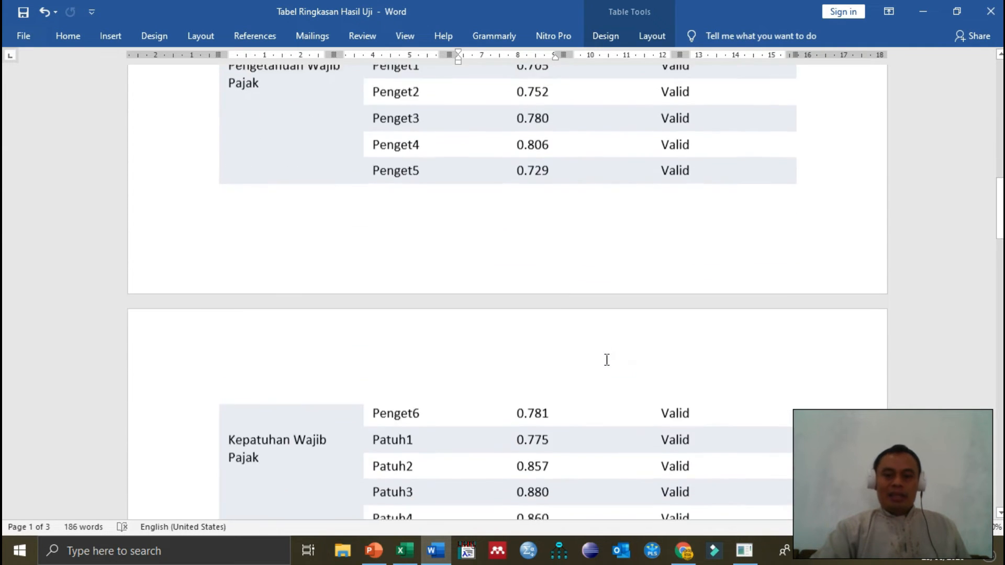
scroll(607, 360, "down", 14)
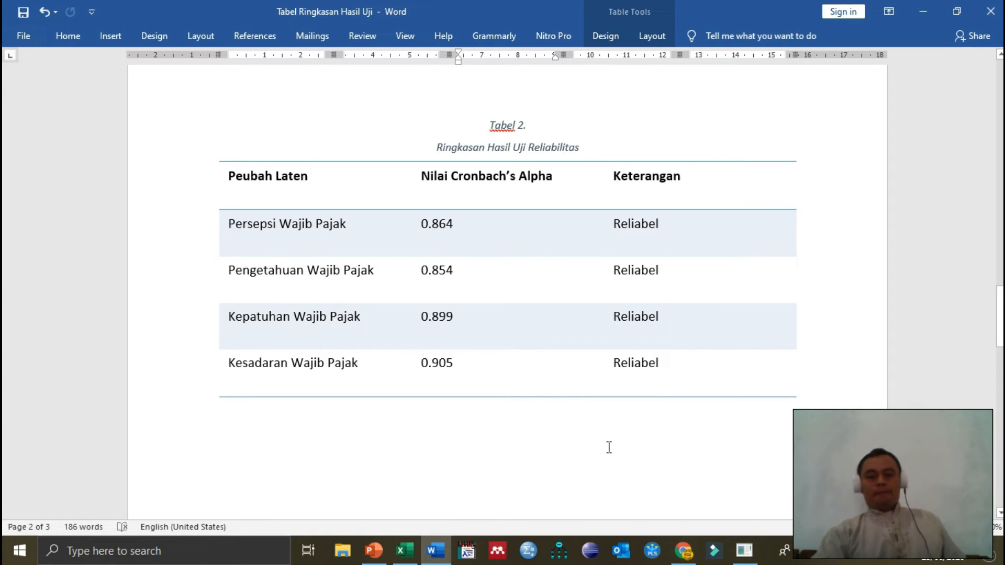
Step: Examine the layout of Tabel 3, Ringkasan Pengaruh Langsung, Tak Langsung, Dan Total, on page 3
scroll(610, 447, "down", 10)
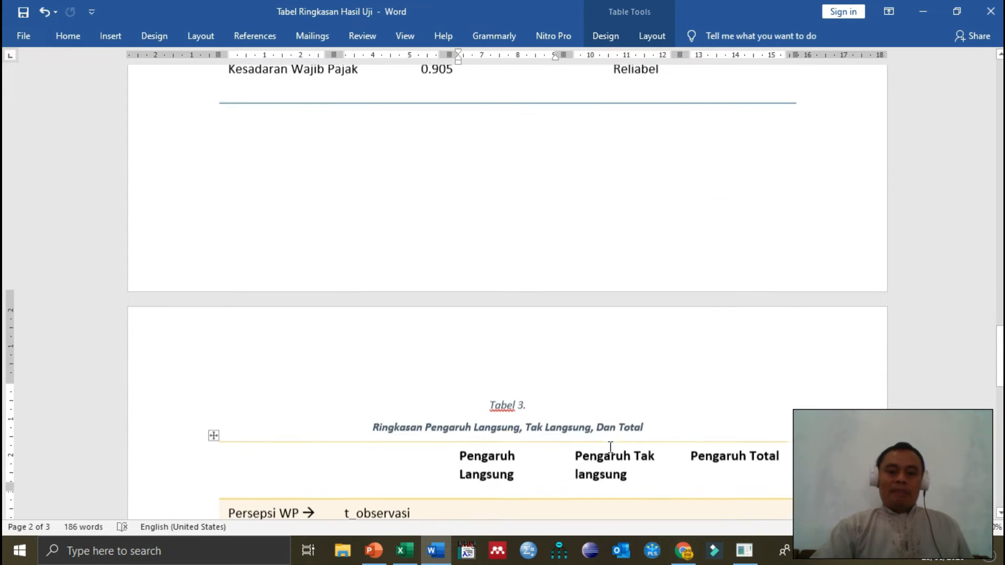
scroll(611, 448, "down", 5)
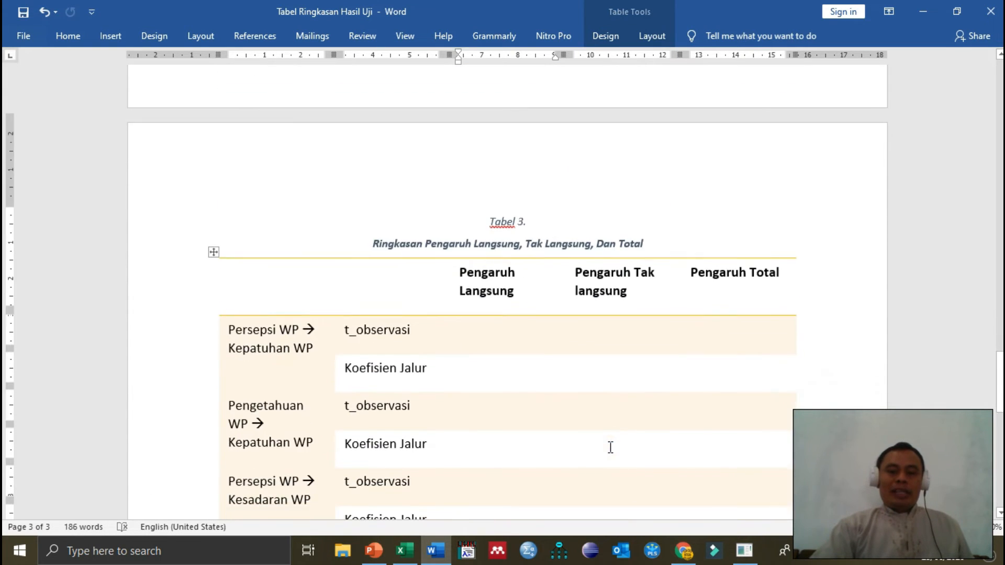
scroll(610, 448, "down", 1)
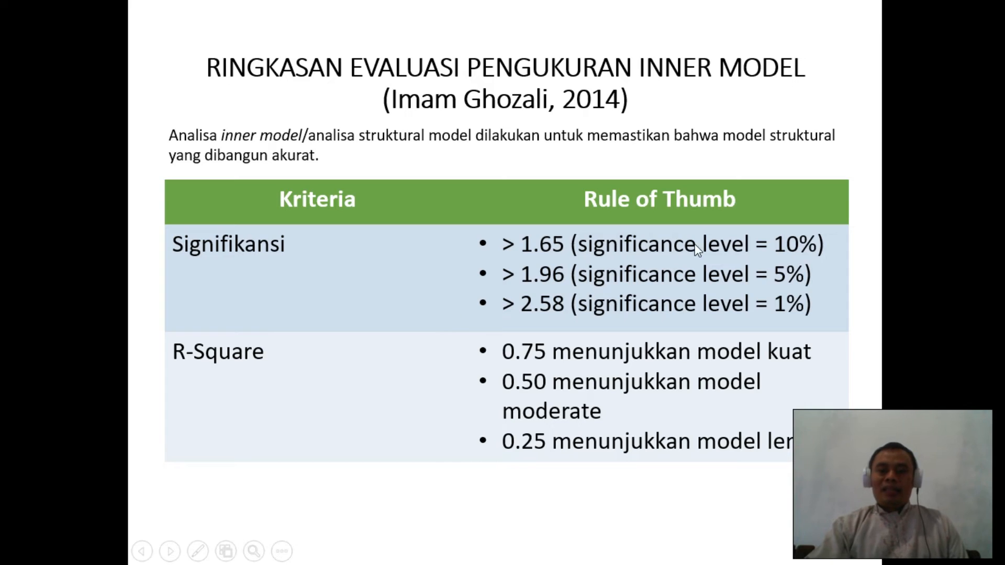
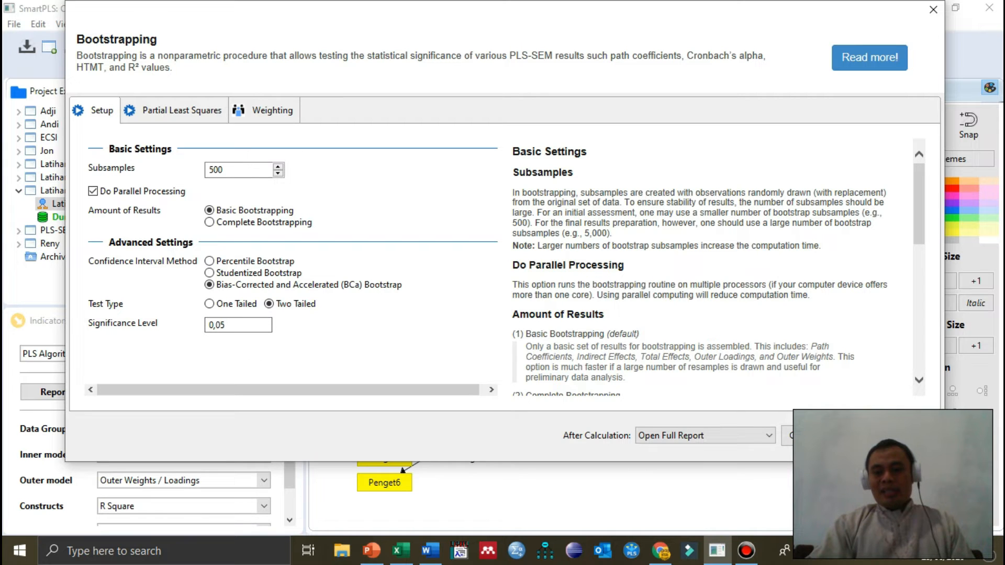
Step: Run basic BCa bootstrapping with 500 subsamples, two-tailed at 0,05, and widen the path-name and Original Sample columns of the Path Coefficients results
left_click(882, 436)
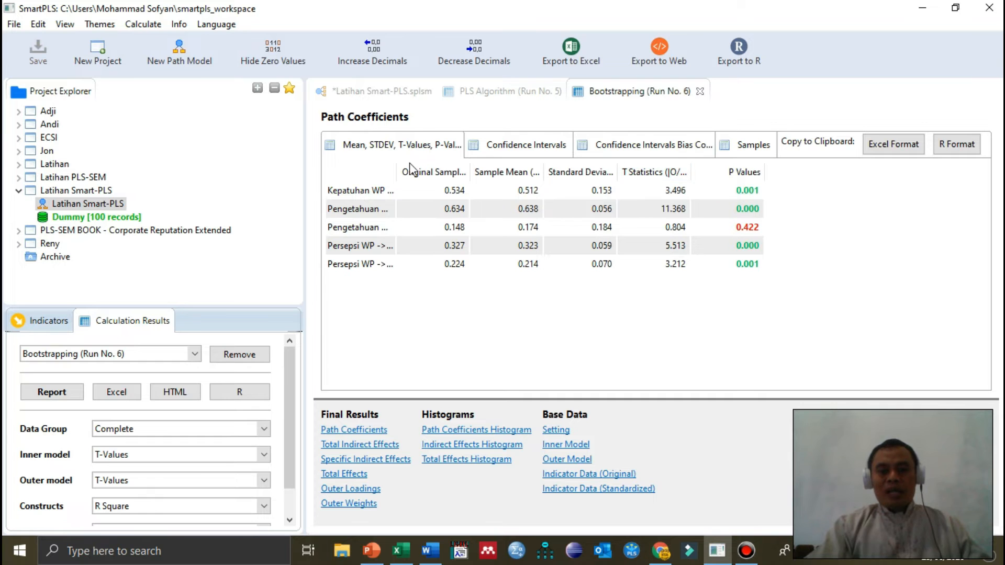
left_click_drag(395, 172, 487, 174)
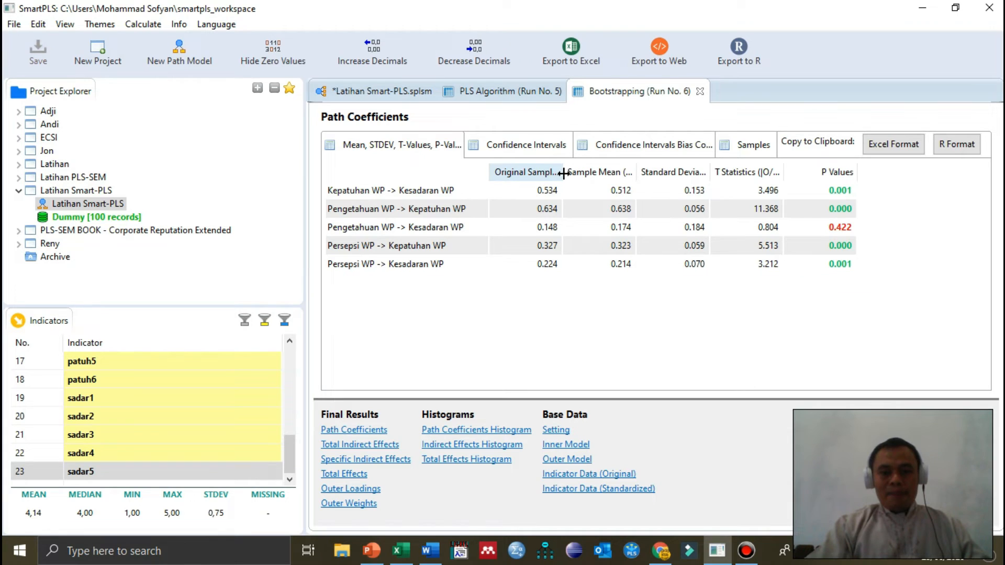
left_click_drag(563, 173, 585, 176)
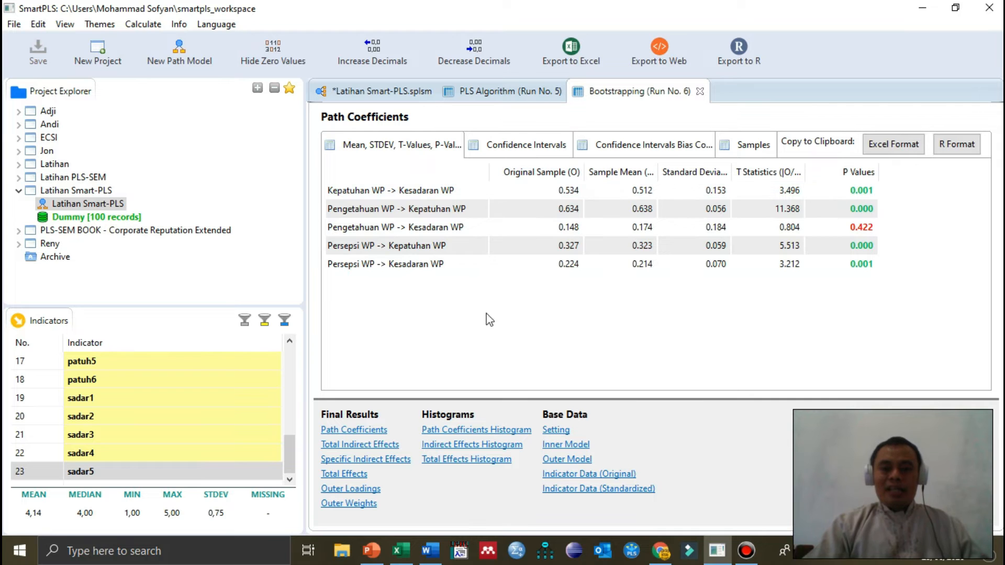
Step: In Word's Tabel 3, enter the direct effect of Persepsi WP → Kepatuhan WP from SmartPLS: t_statistik 5,513 and Koefisien Jalur 0,327
left_click(430, 551)
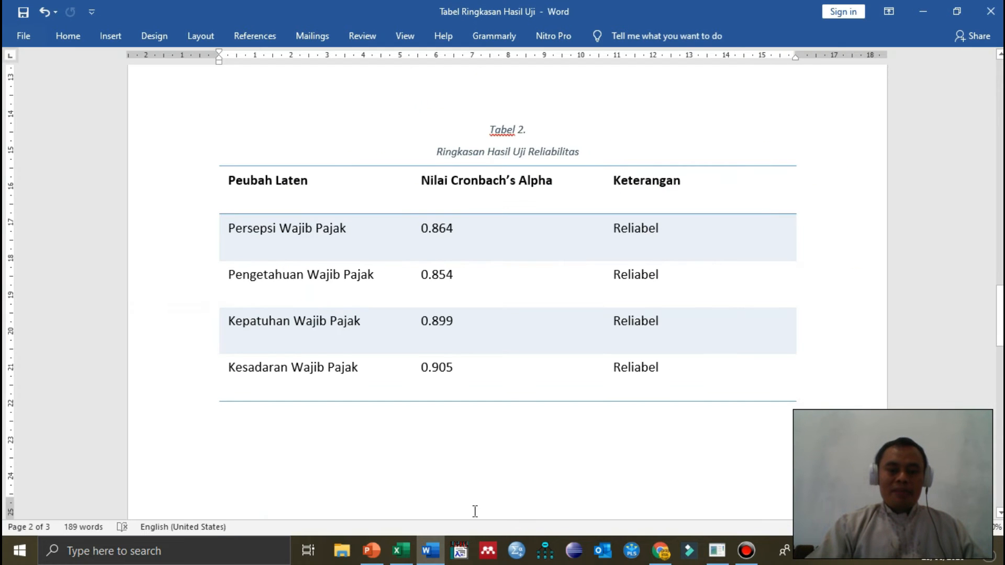
scroll(473, 510, "down", 3)
scroll(474, 510, "down", 8)
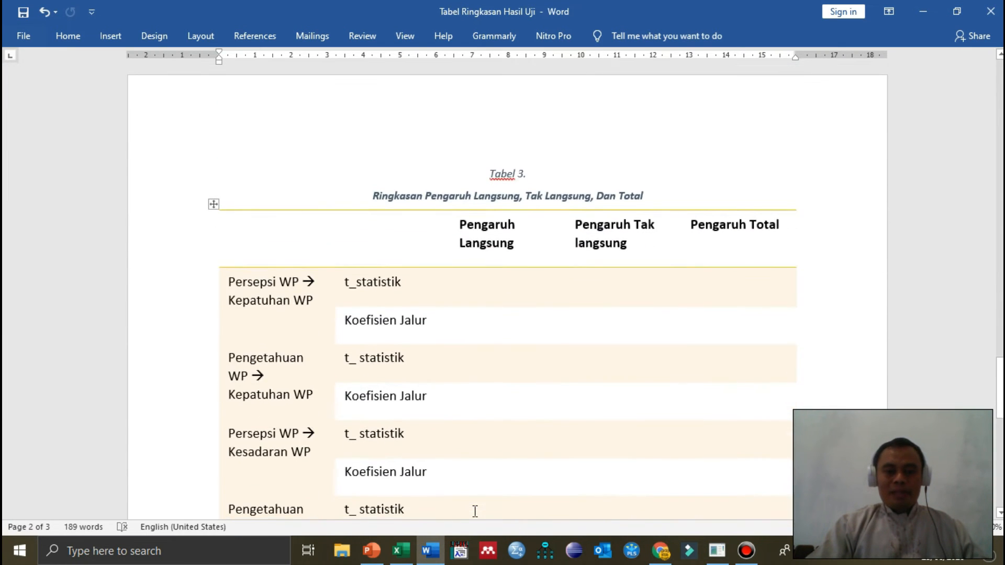
scroll(475, 511, "down", 2)
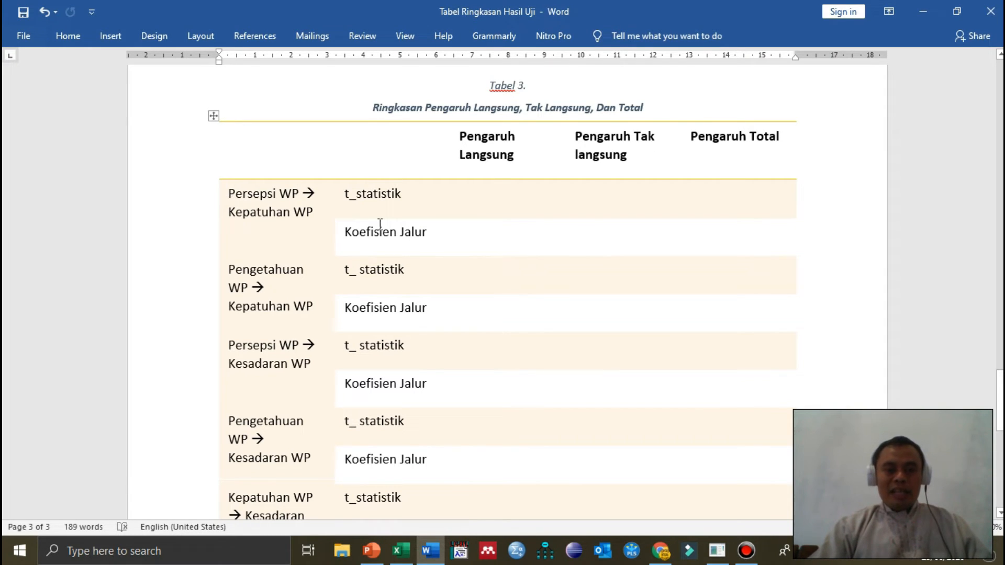
left_click(717, 550)
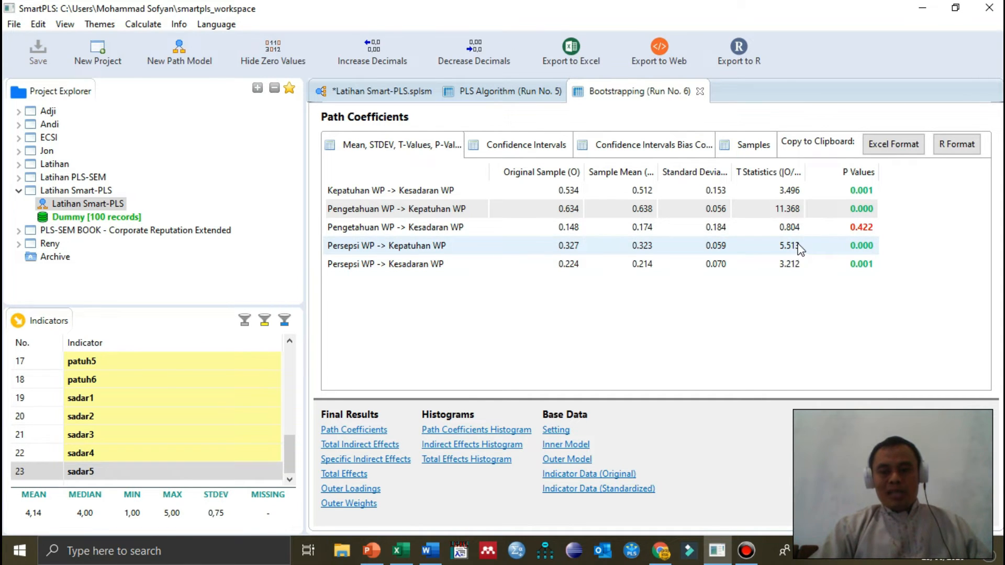
left_click(429, 551)
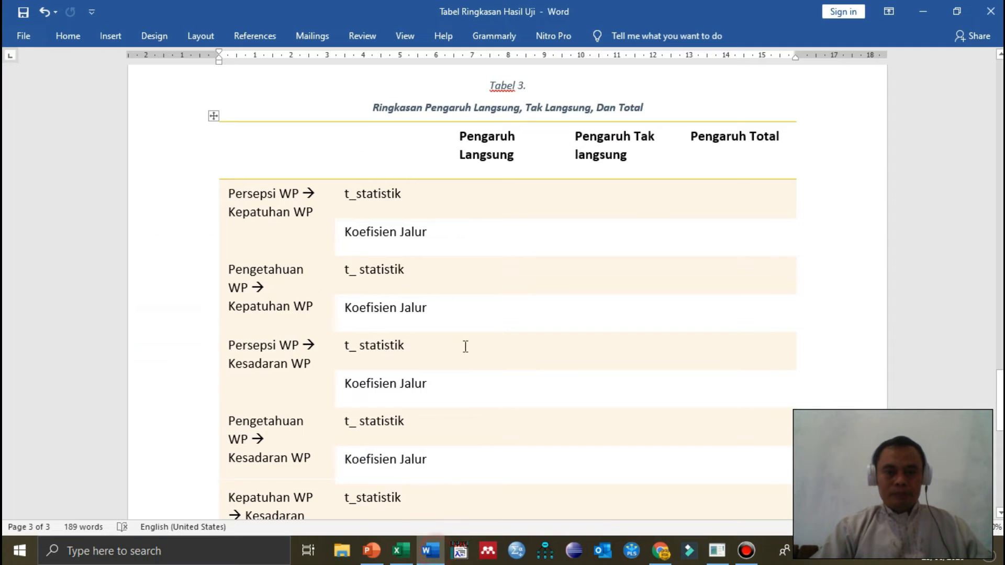
left_click(491, 231)
type("0,327")
left_click(507, 201)
type("5,513")
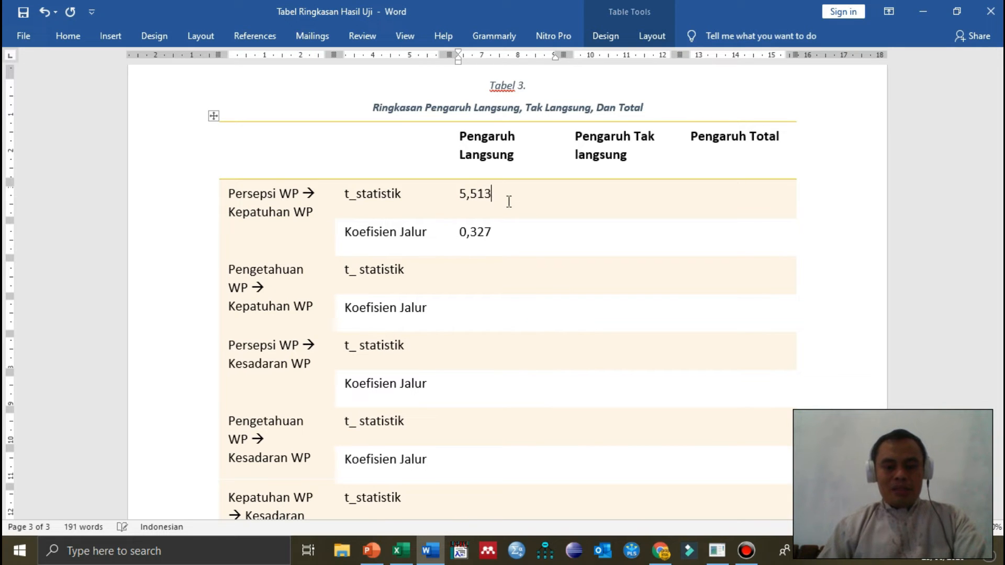
Step: Enter the direct effect of Pengetahuan WP → Kepatuhan WP in Tabel 3 from the SmartPLS results: t_statistik 11,368 and Koefisien Jalur 0,634
left_click(732, 560)
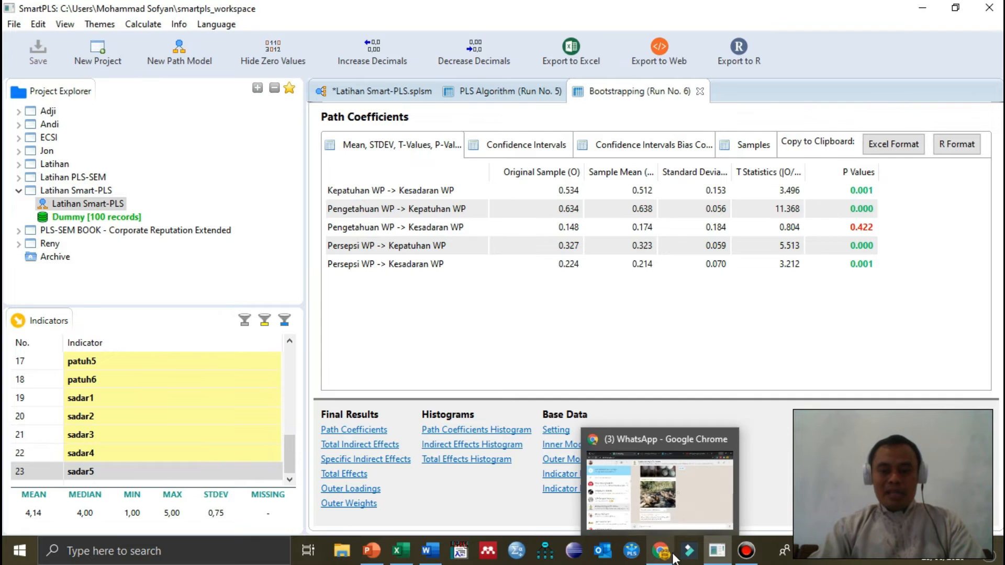
left_click(431, 550)
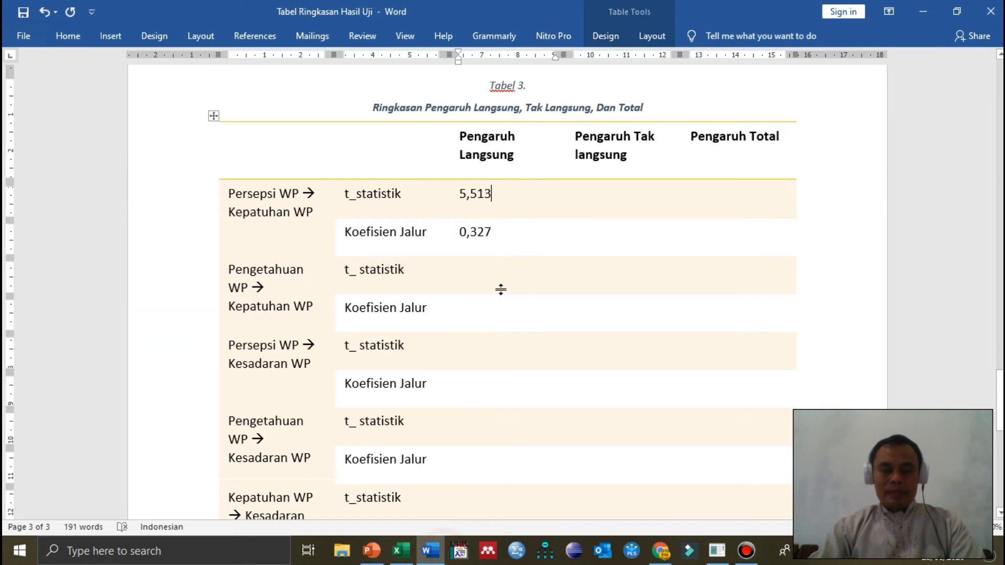
left_click(488, 305)
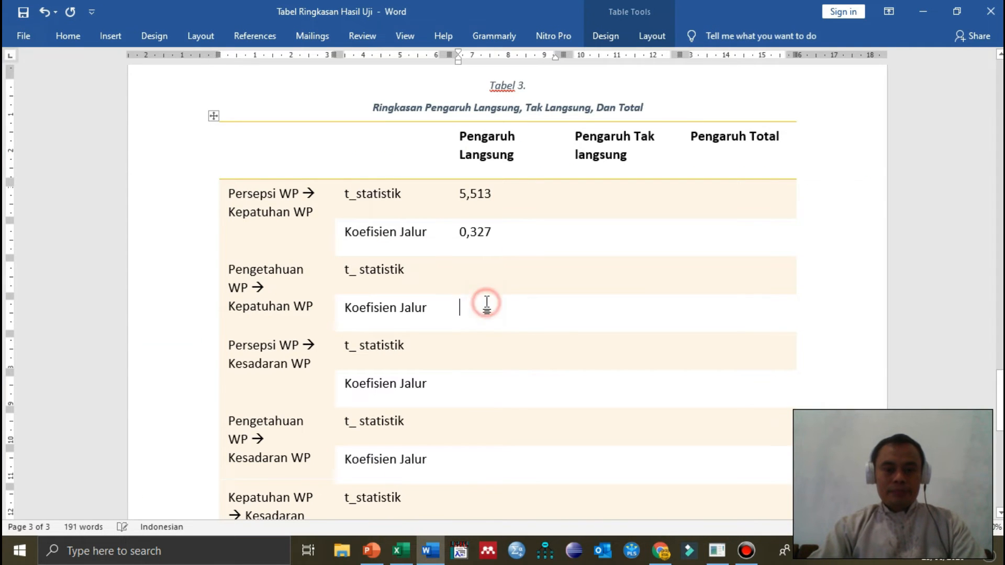
type("0,634")
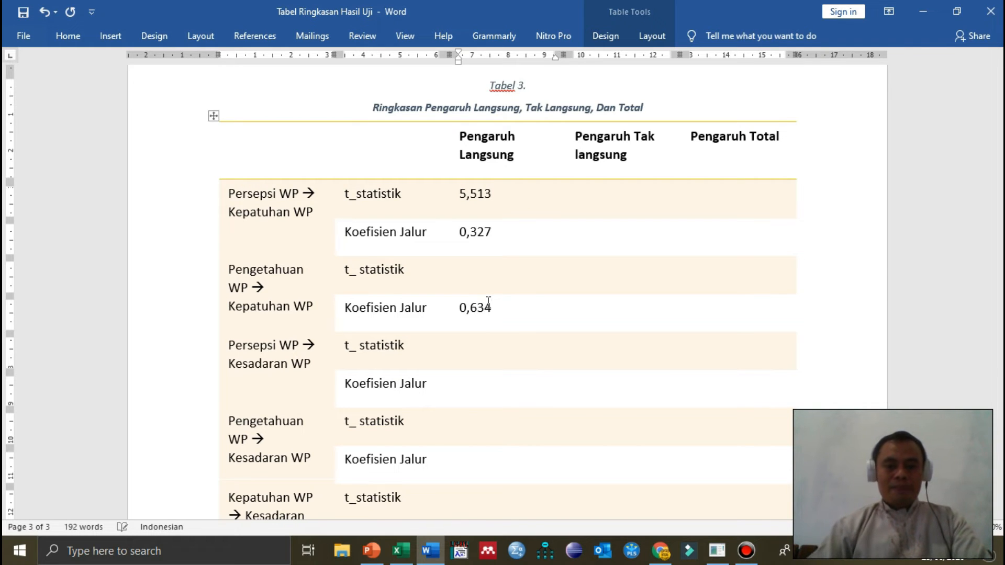
left_click(490, 282)
type("11")
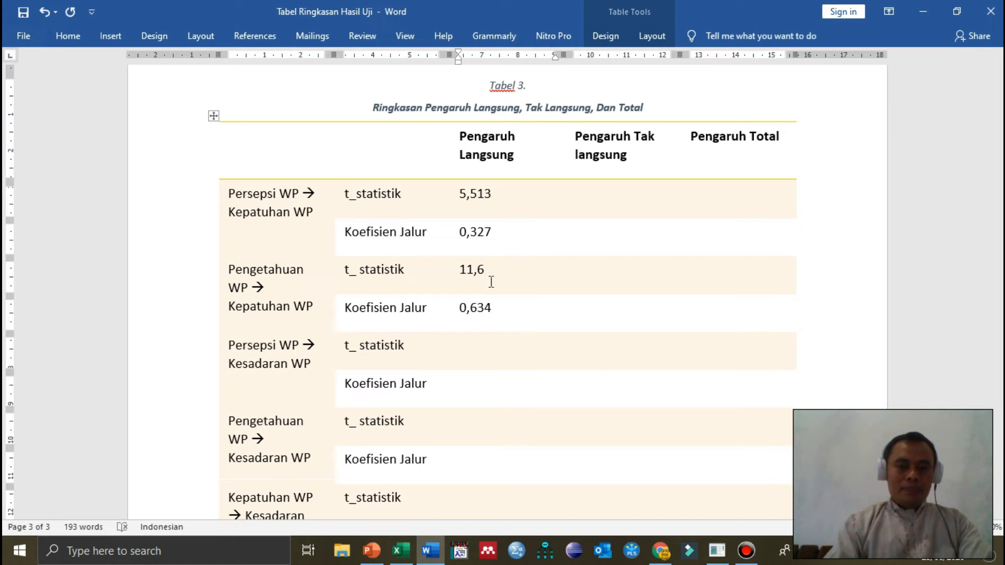
type(",6")
left_click(717, 551)
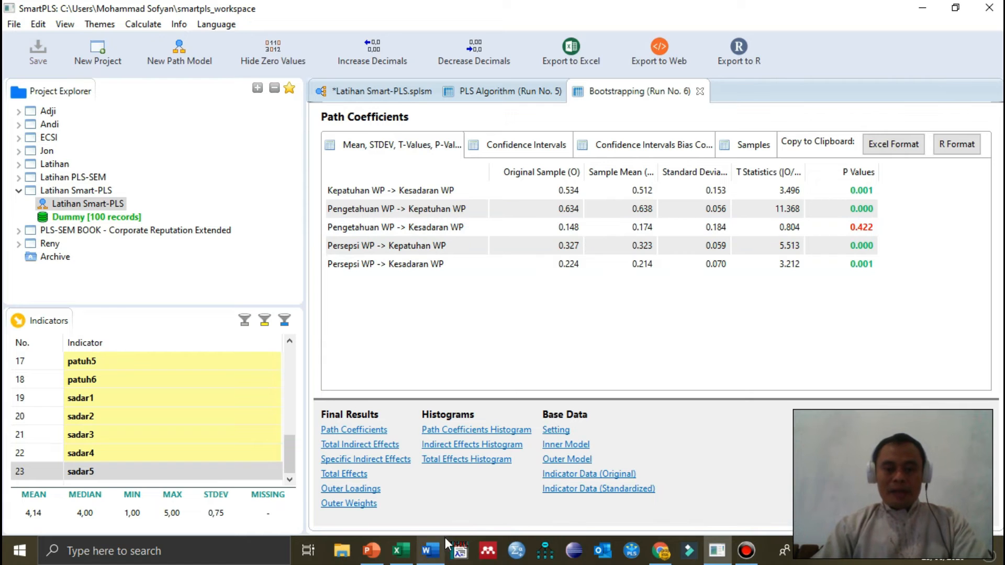
left_click(439, 550)
key("BackSpace")
type("368")
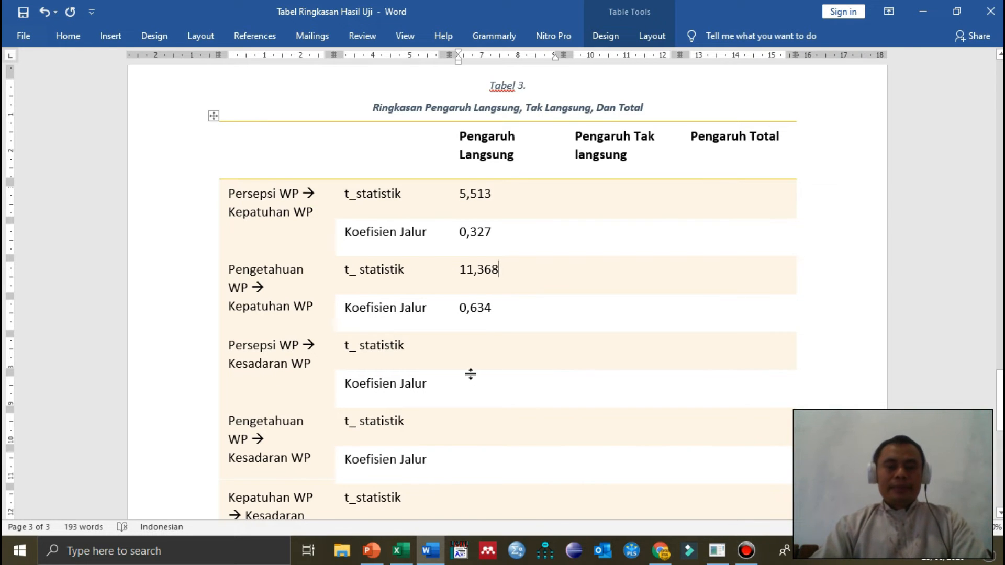
Step: Enter the direct effect of Persepsi WP → Kesadaran WP in Tabel 3 from the SmartPLS results: Koefisien Jalur 0,224 and t_statistik 3,212
left_click(717, 555)
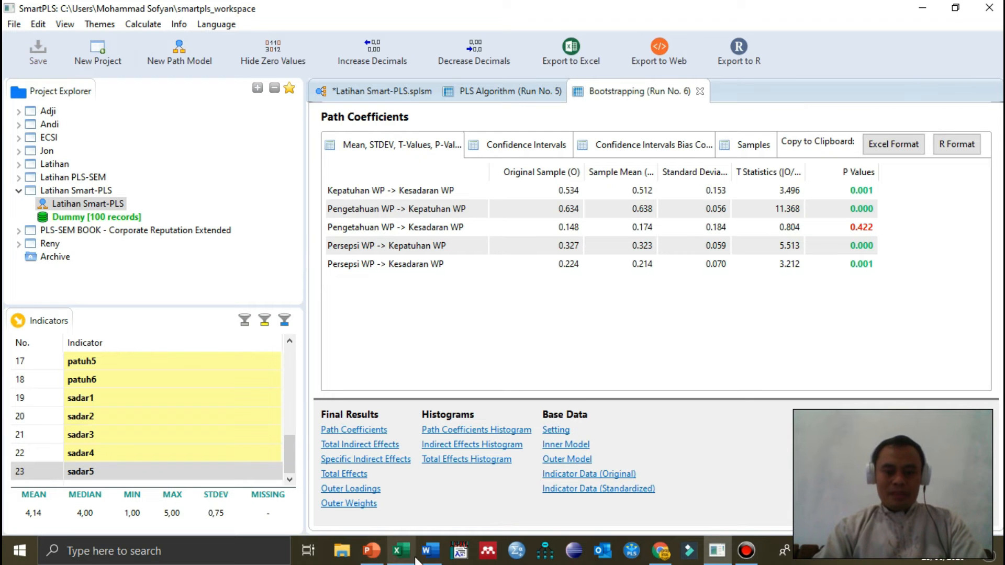
left_click(429, 550)
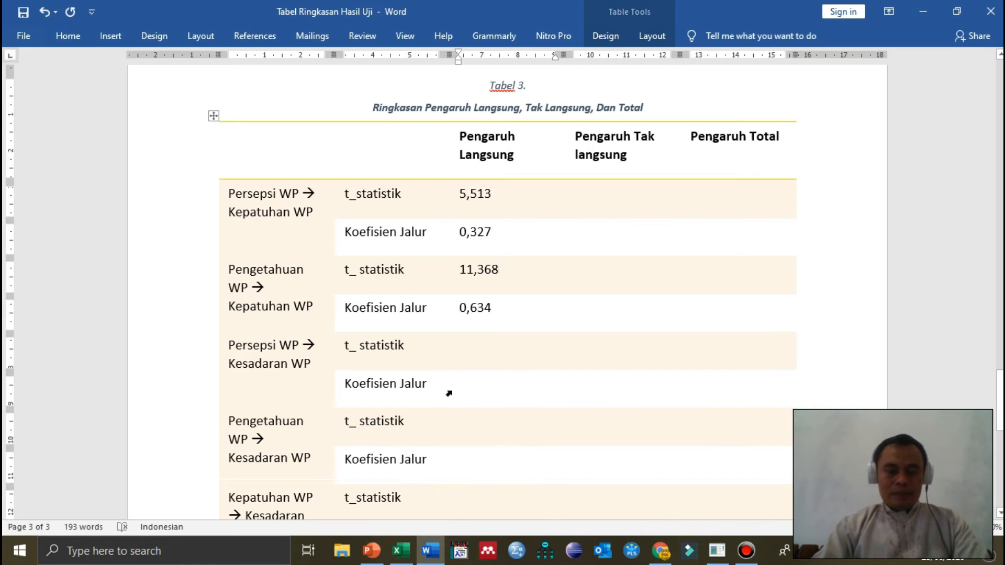
left_click(463, 381)
type("0")
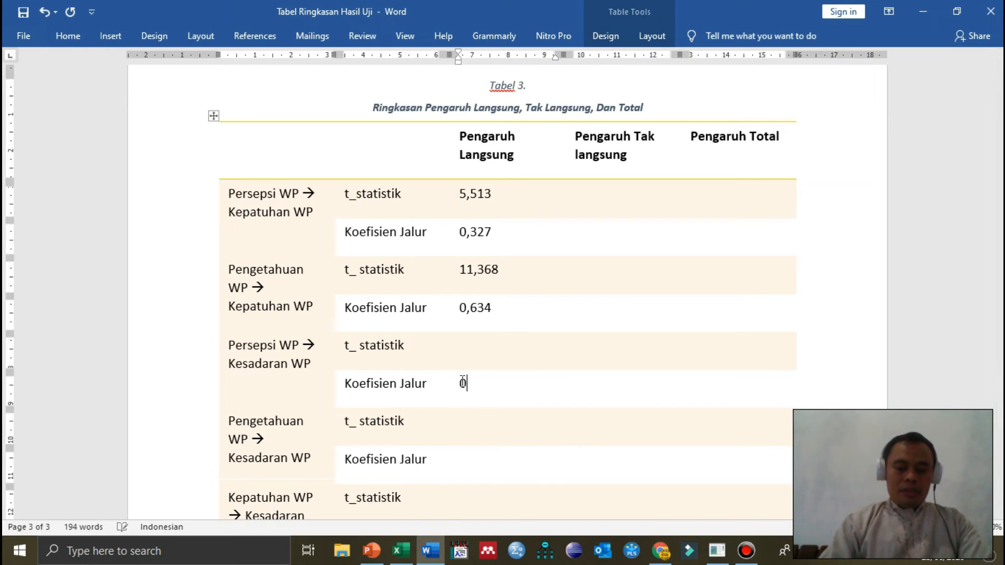
type(",224")
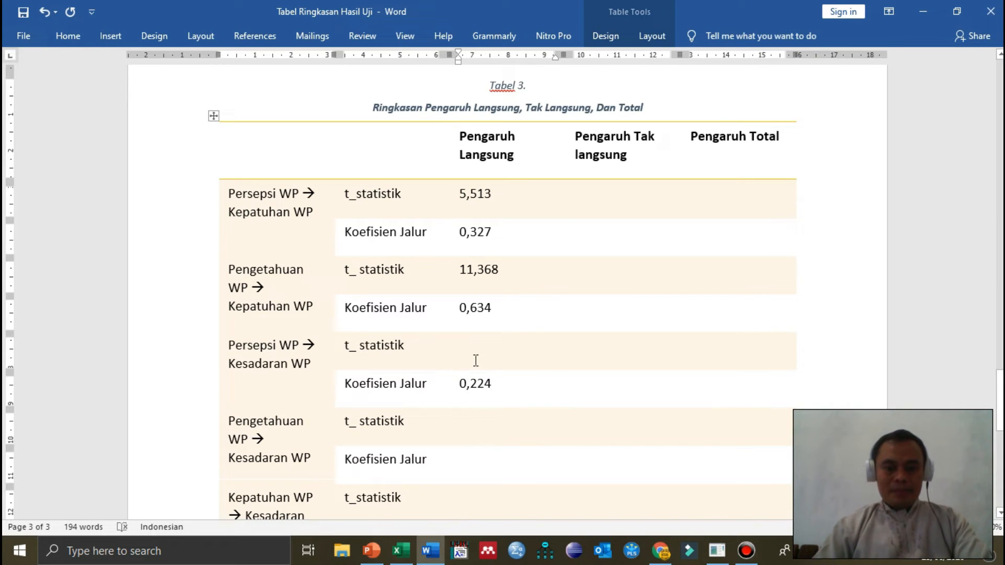
left_click(478, 350)
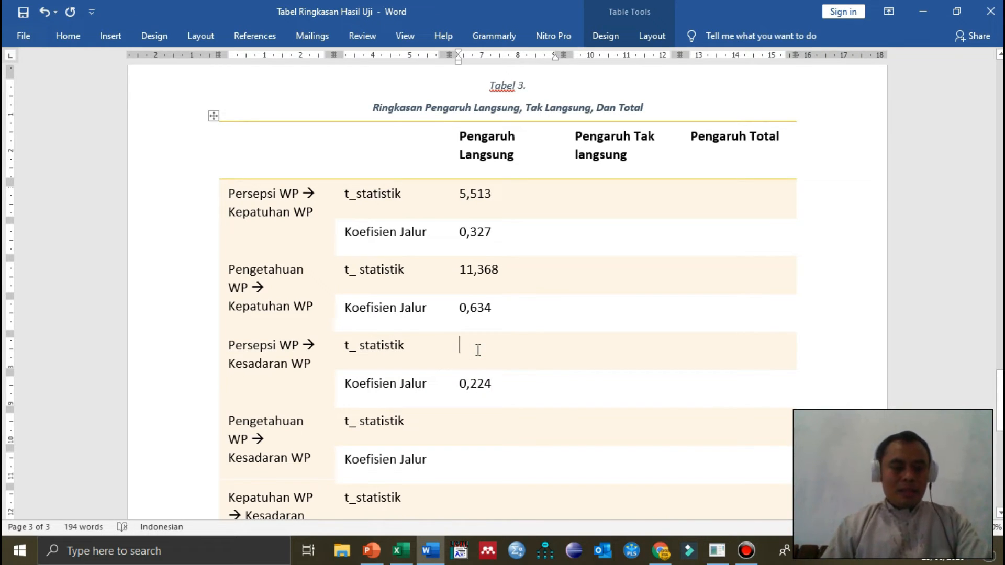
type("3,212")
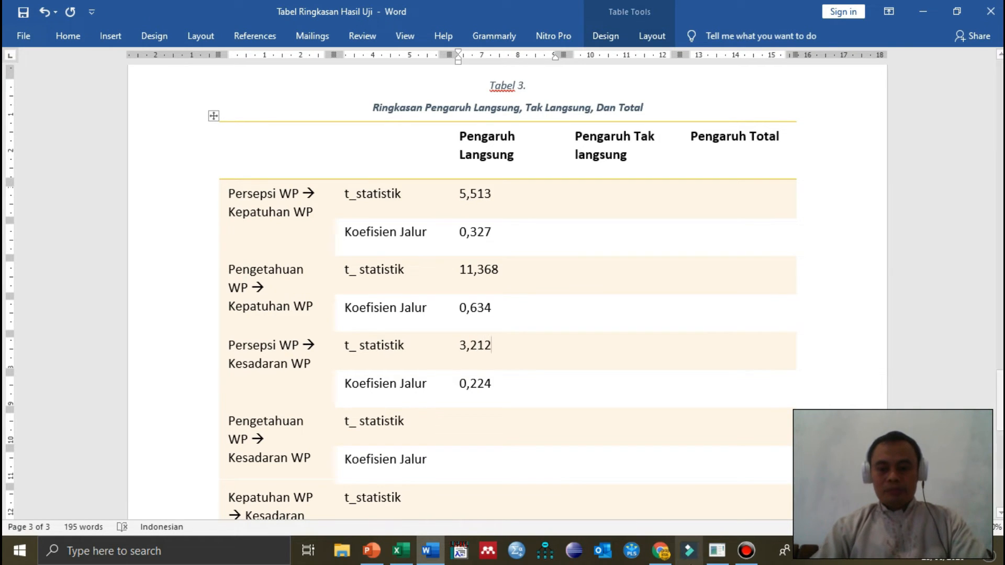
Step: Enter the direct effect of Pengetahuan WP → Kesadaran WP in Tabel 3 from the SmartPLS results: Koefisien Jalur 0,148 and t_statistik 0,804
left_click(714, 550)
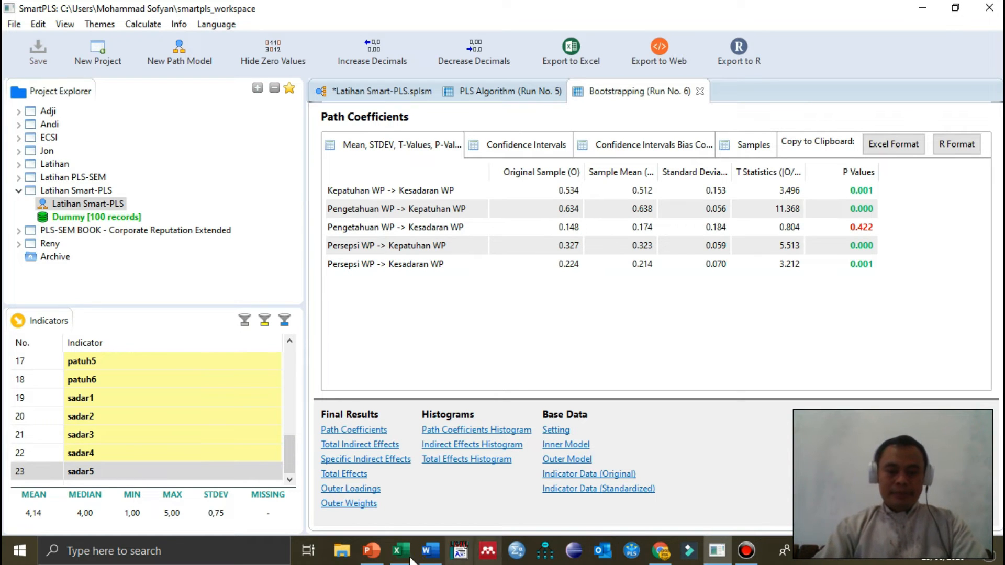
left_click(430, 551)
scroll(461, 453, "down", 3)
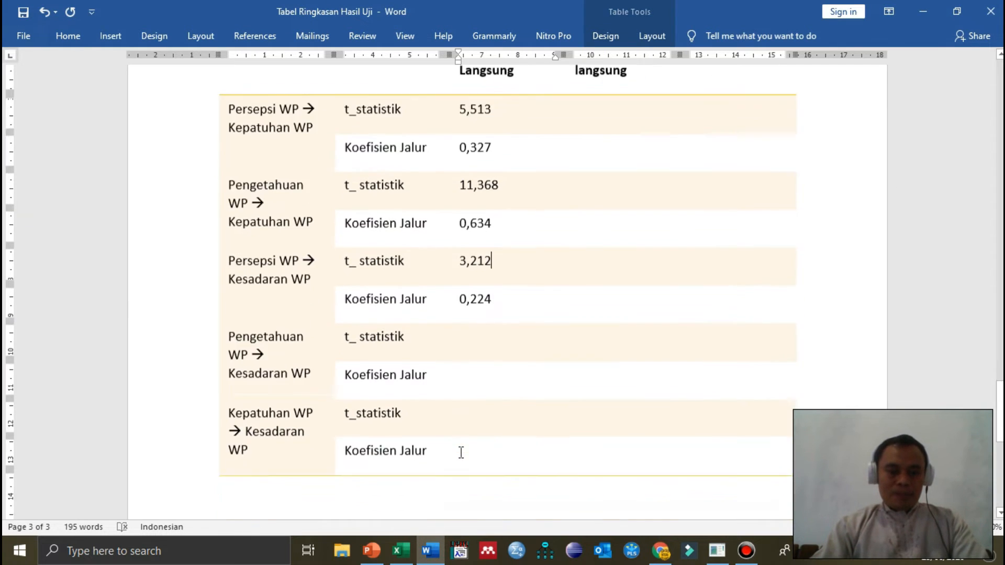
left_click(717, 551)
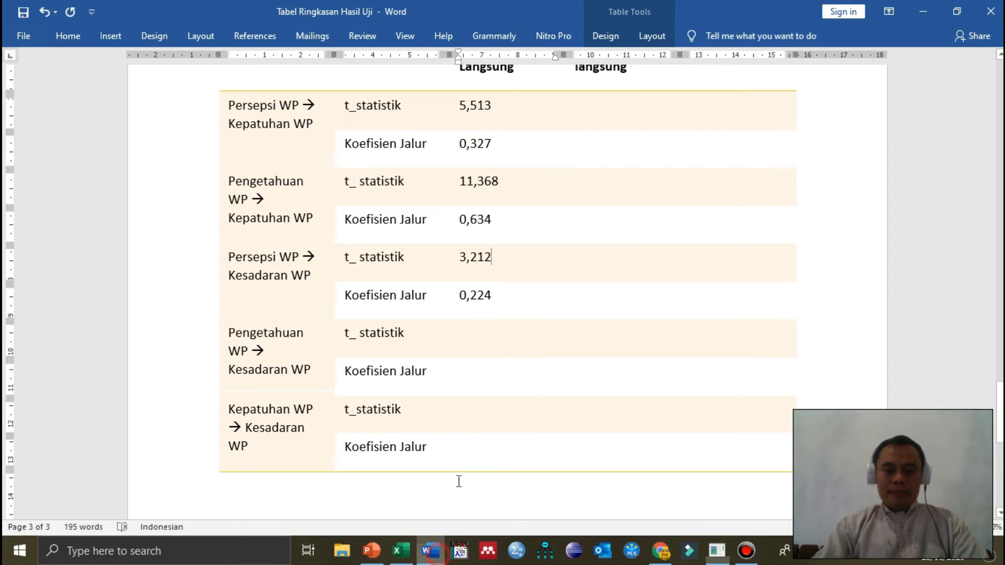
left_click(430, 551)
left_click(487, 364)
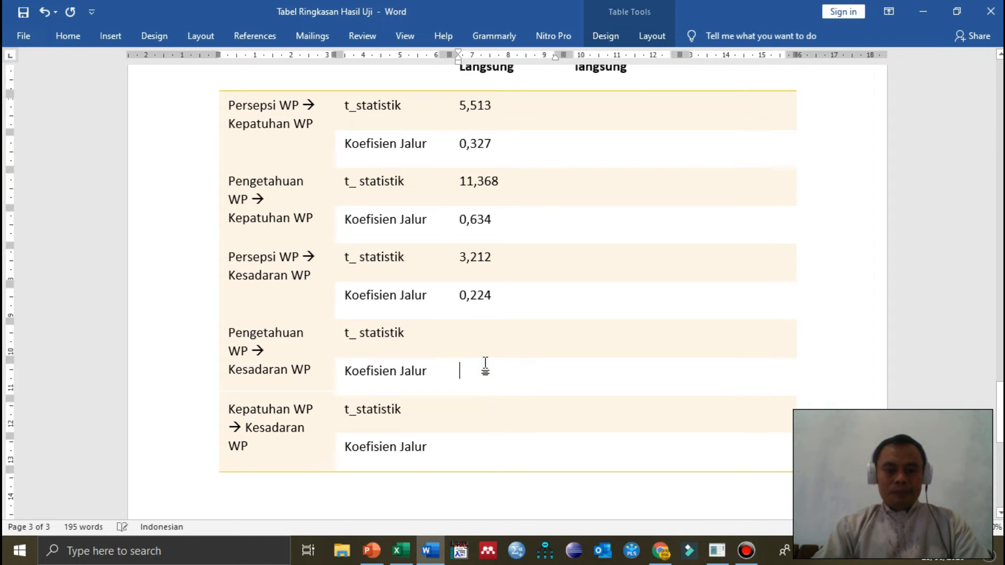
type("0,148")
left_click(479, 335)
type("0,804")
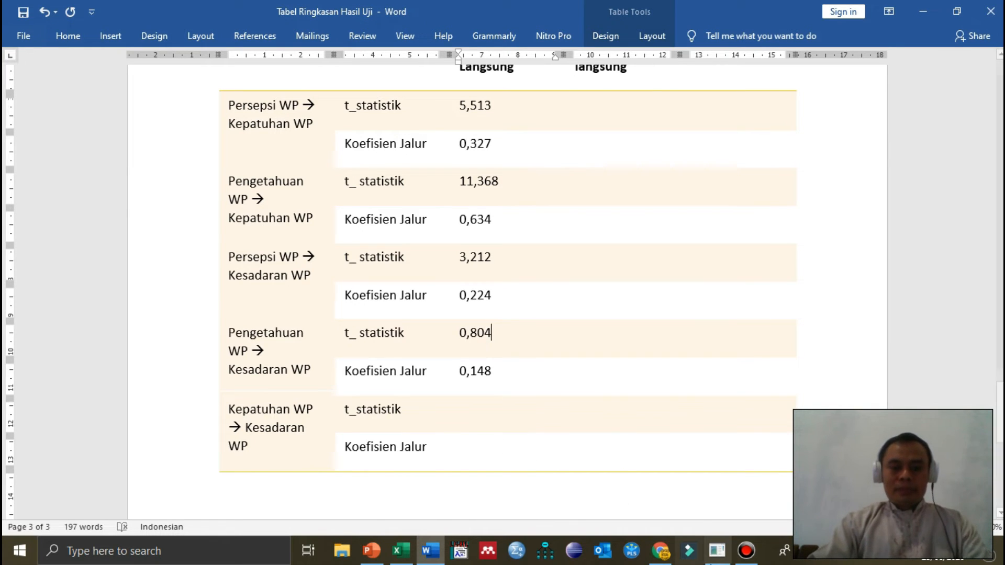
Step: Enter the direct effect of Kepatuhan WP → Kesadaran WP in Tabel 3 from the SmartPLS results: Koefisien Jalur 0,534 and t_statistik 3,496
left_click(720, 556)
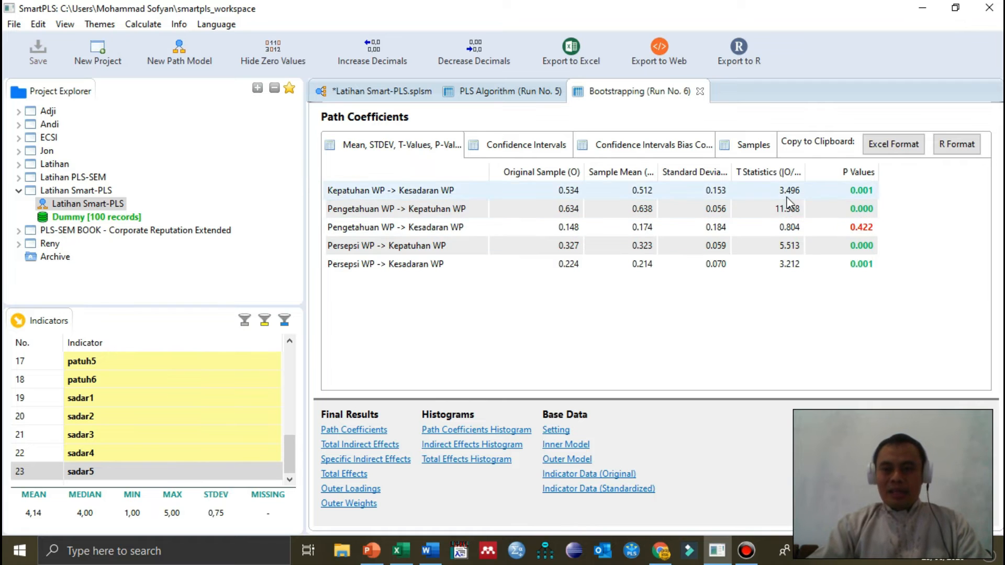
left_click(431, 551)
left_click(493, 411)
left_click(479, 446)
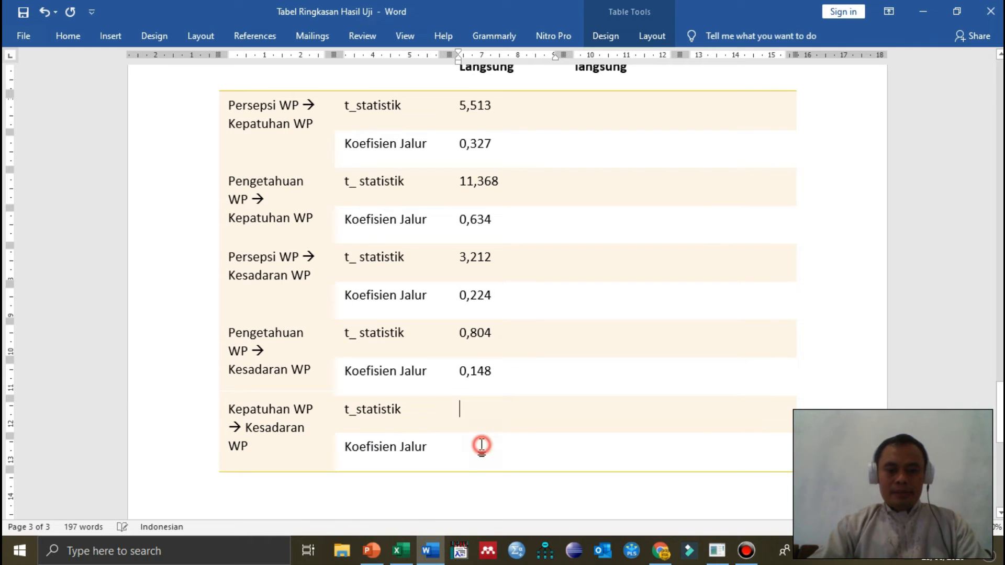
type("0,534")
key("Up")
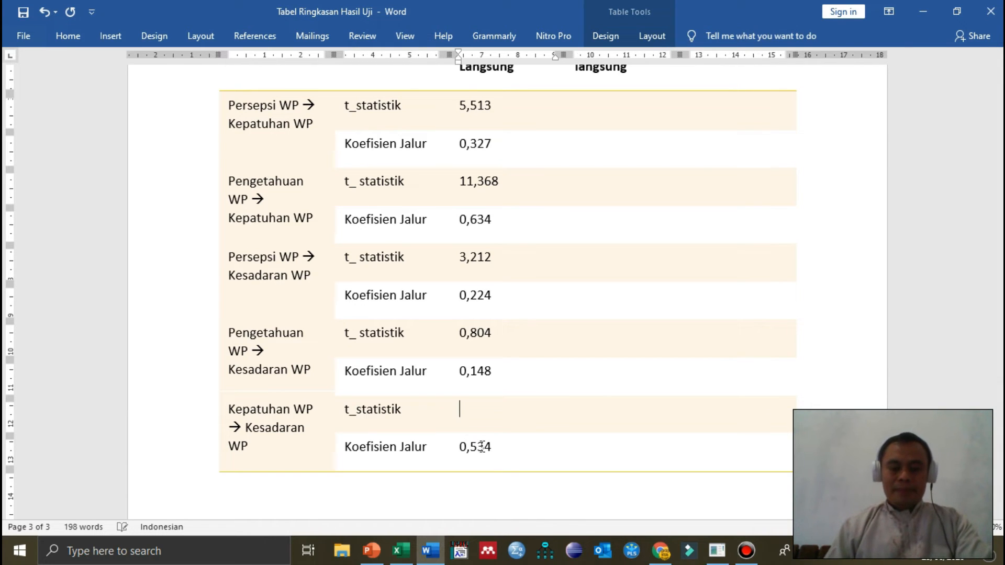
left_click(718, 551)
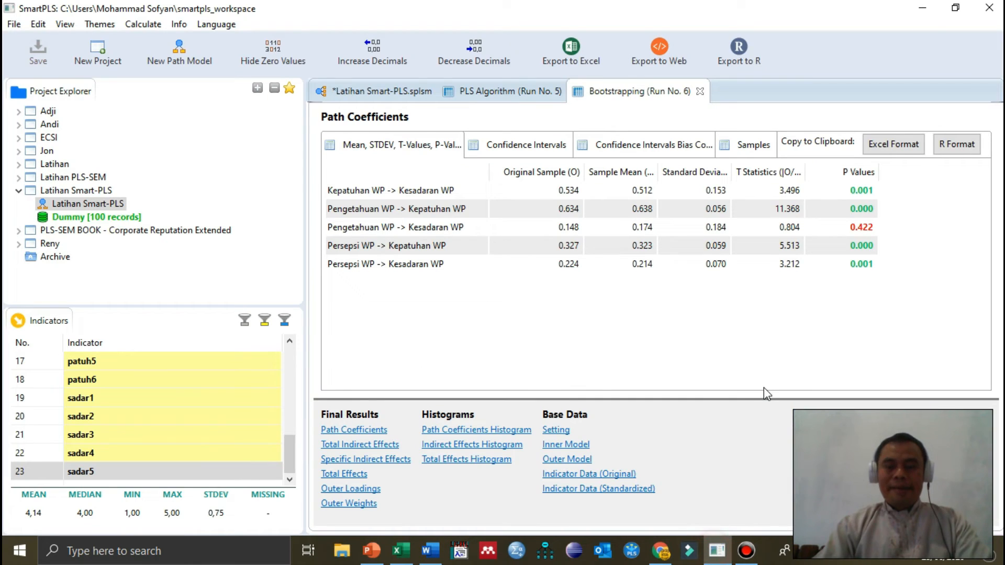
left_click(427, 551)
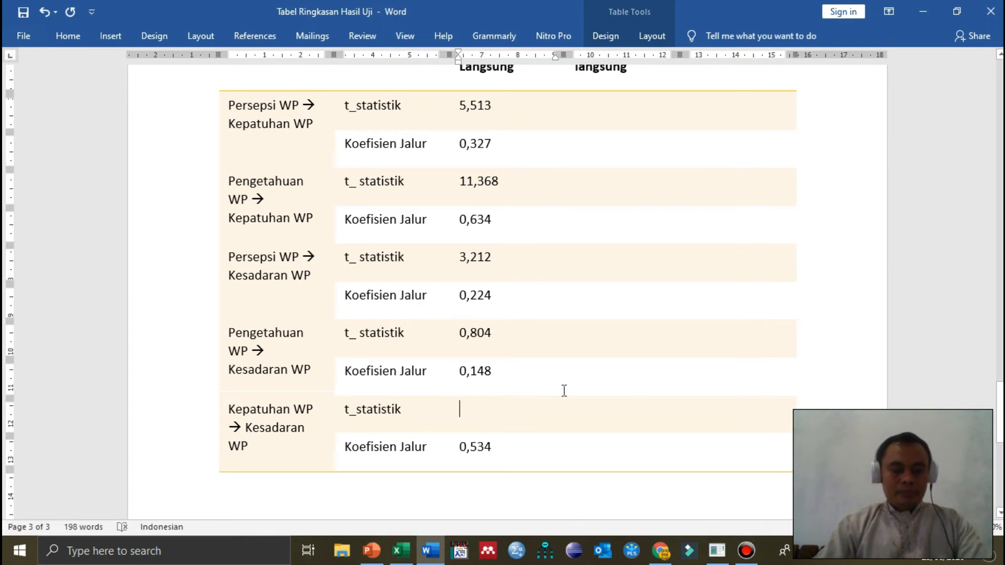
type("3,496")
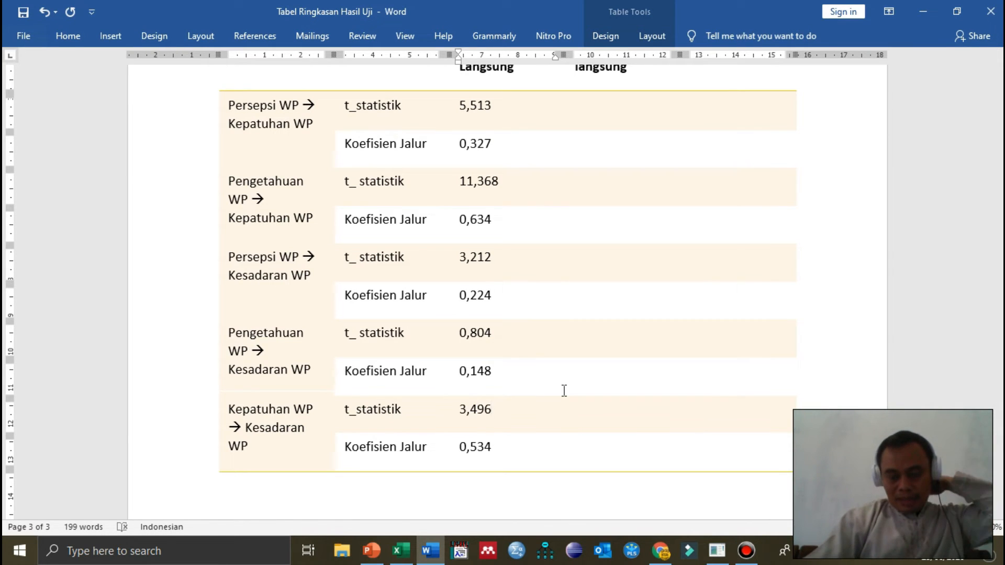
Step: In SmartPLS, show the Total Indirect Effects with a widened path-name column and compare the paths with Tabel 3 and the path model
scroll(565, 390, "up", 3)
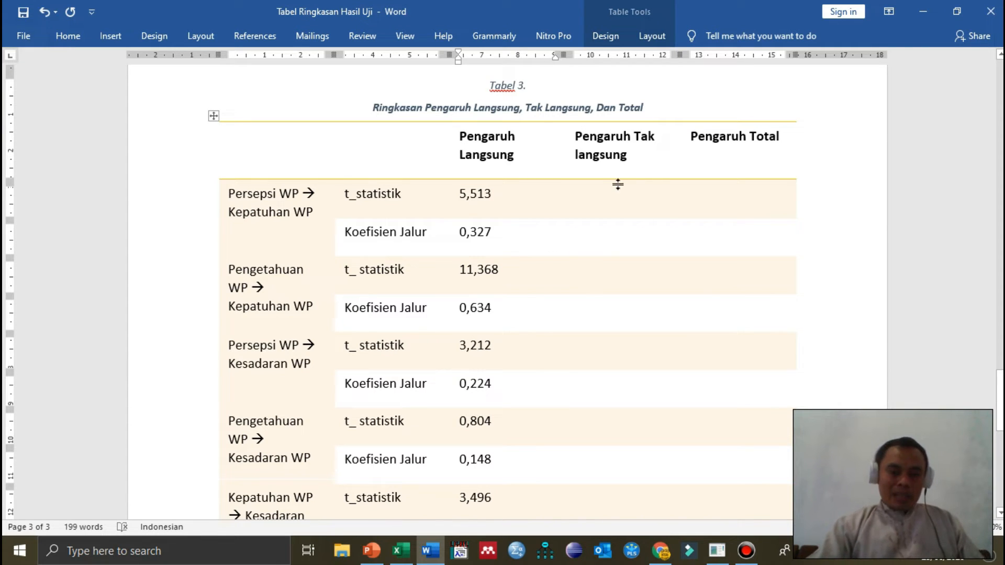
left_click(718, 550)
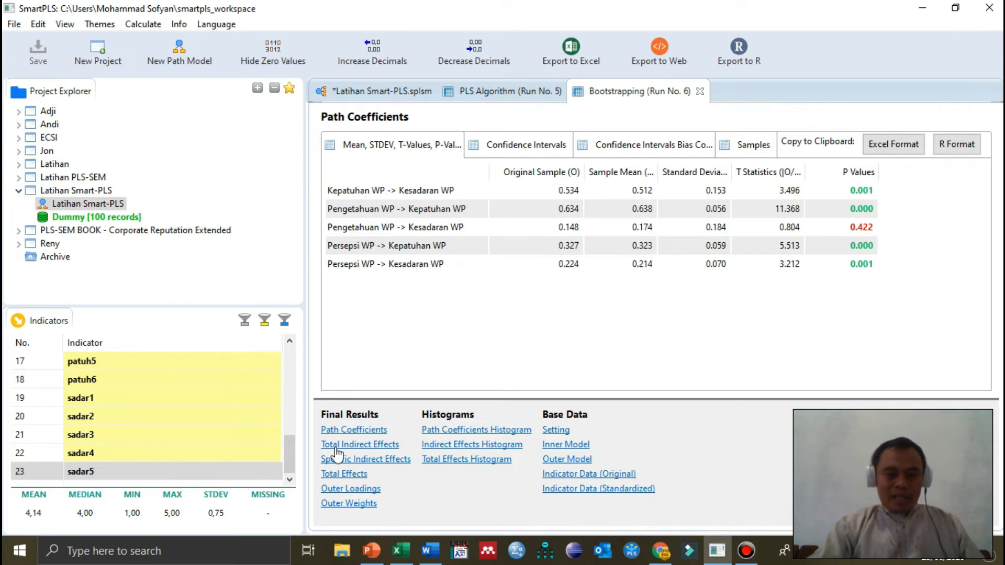
left_click(390, 448)
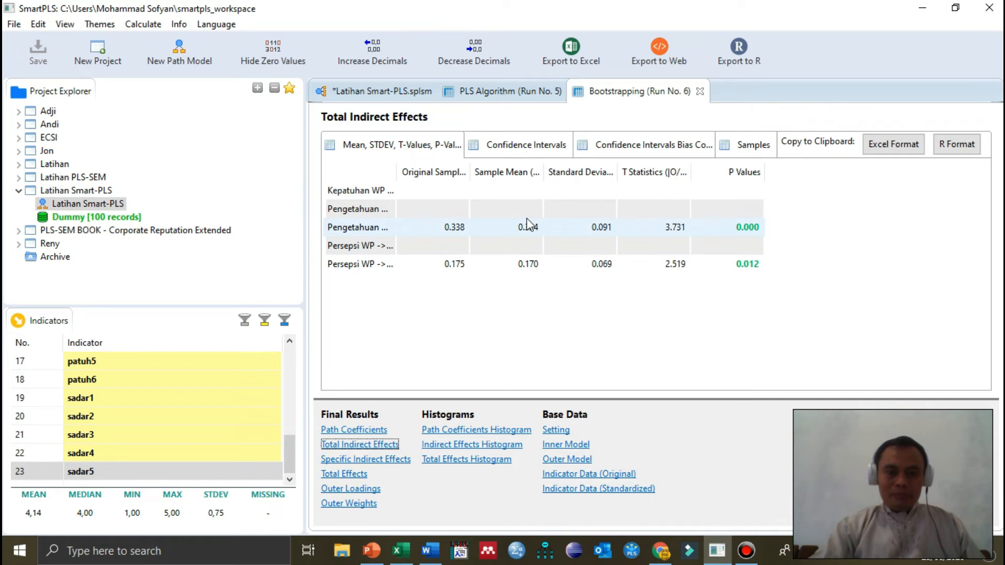
left_click_drag(398, 176, 490, 194)
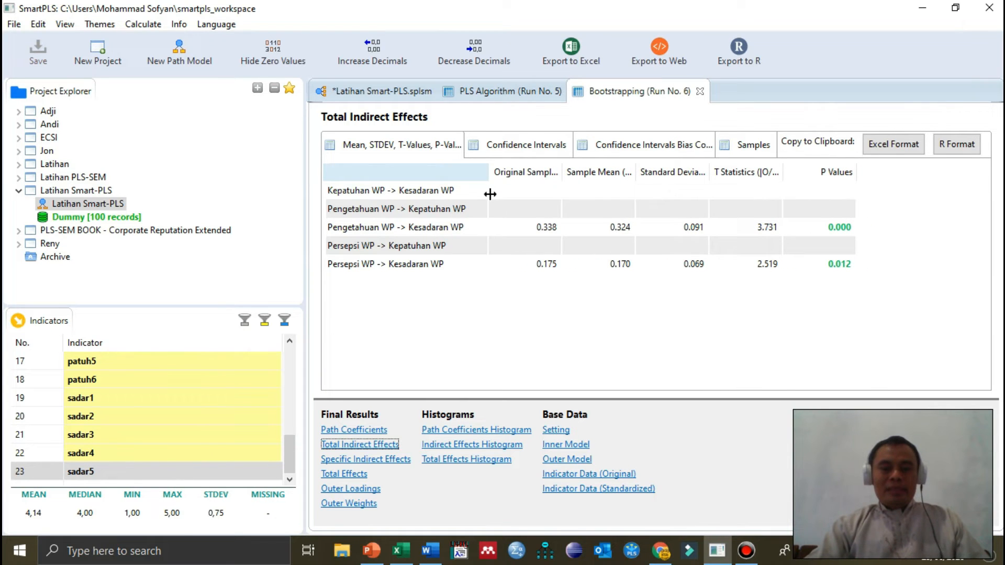
left_click(430, 551)
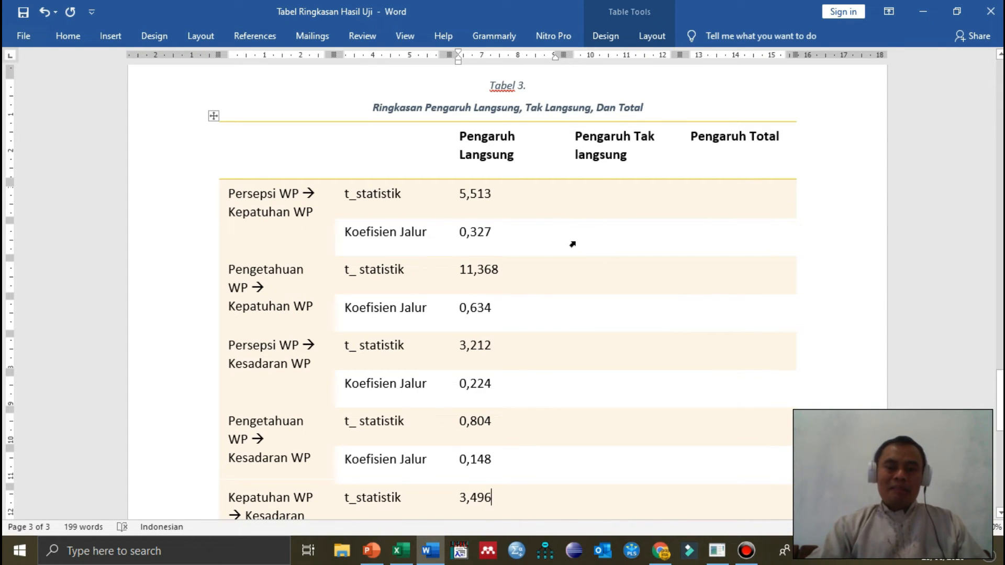
left_click(717, 552)
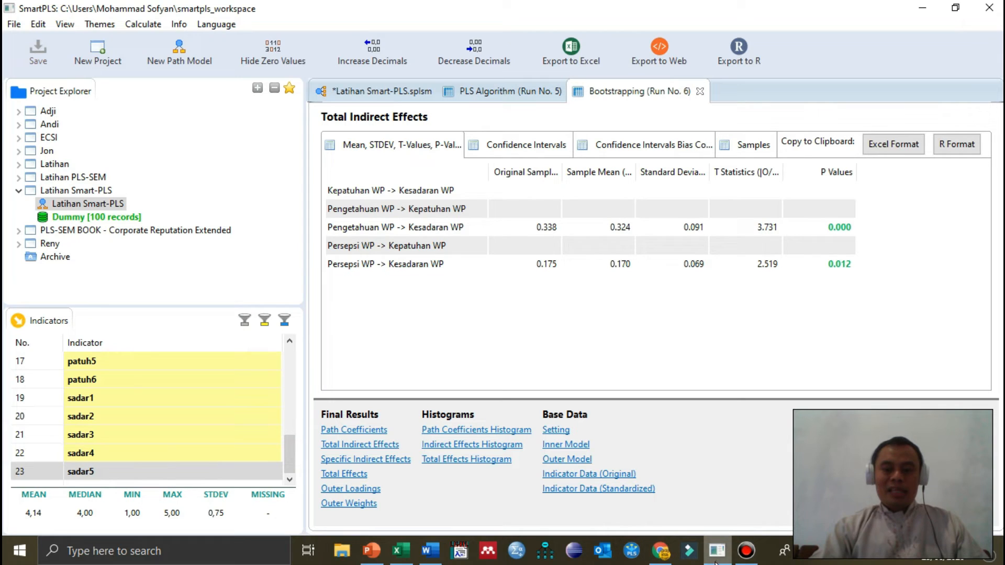
left_click(395, 92)
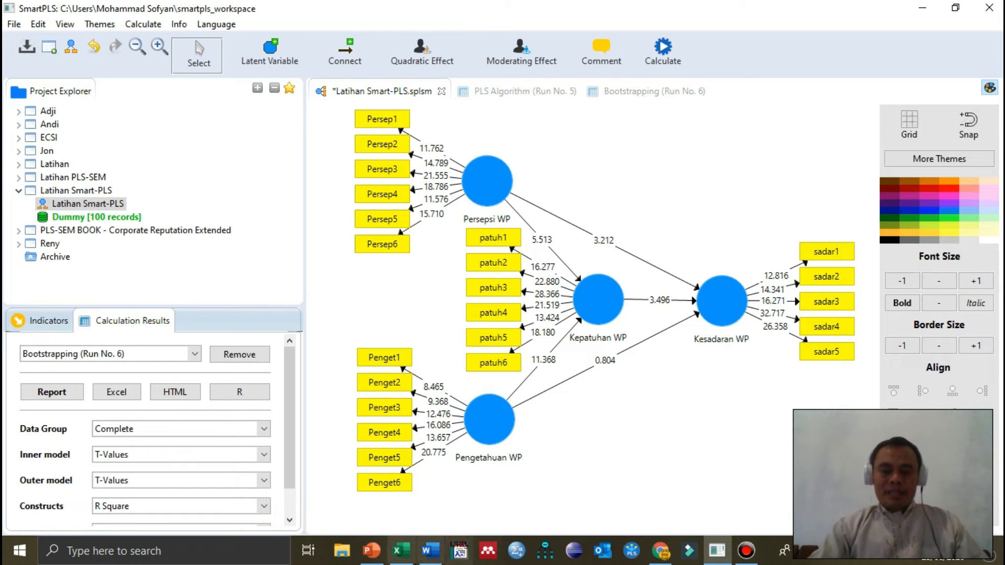
Step: For Persepsi WP → Kepatuhan WP in Word's Tabel 3, enter "-" for both indirect effects and total effects of 5,513 (t_statistik) and 0,327 (Koefisien Jalur)
left_click(433, 553)
left_click(606, 203)
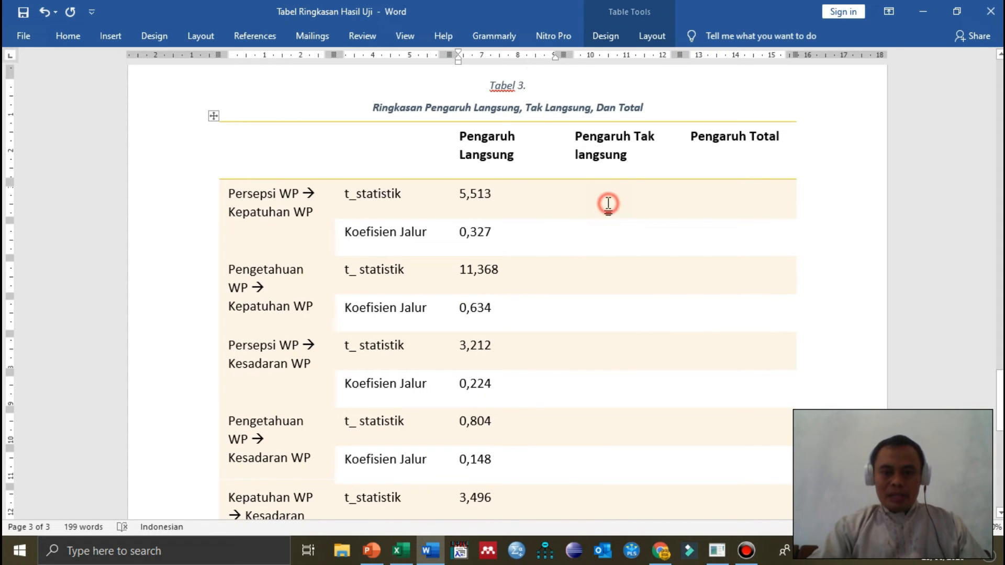
type("-")
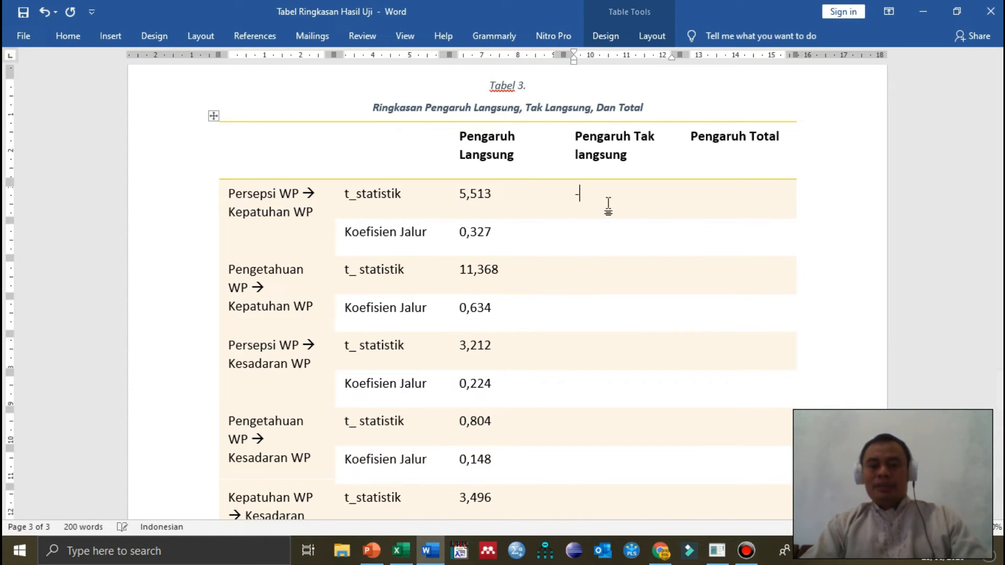
left_click(746, 194)
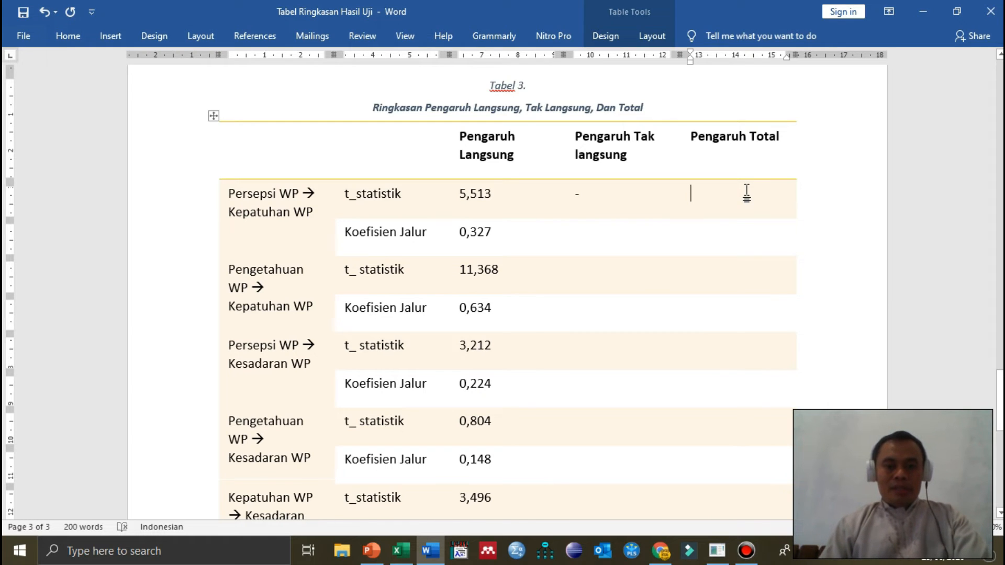
type("5")
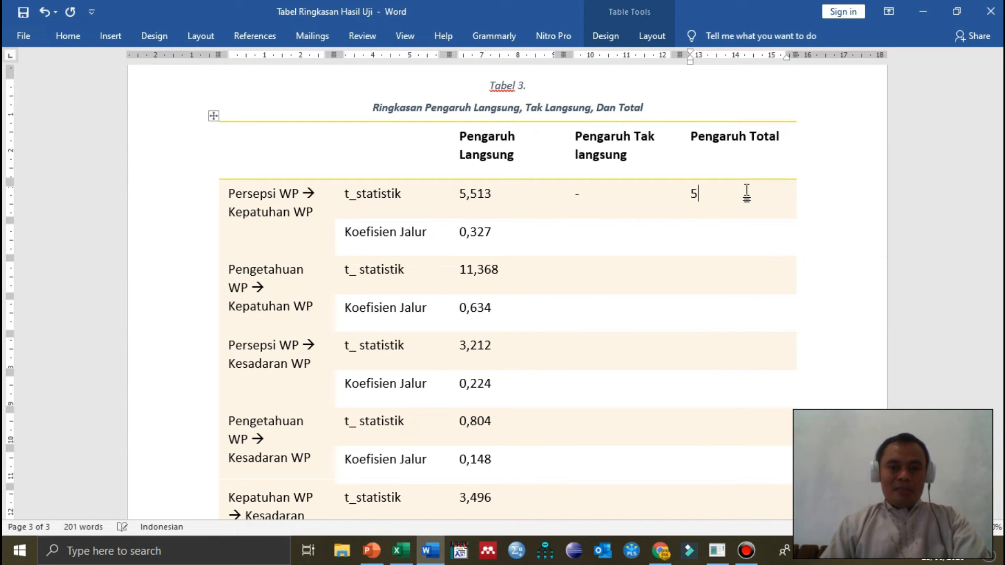
type(",513")
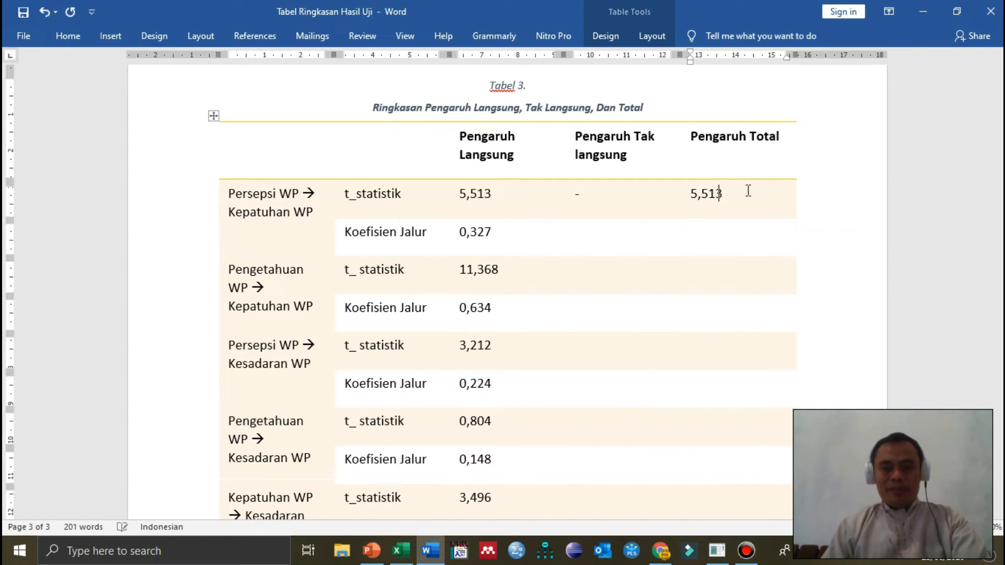
left_click(592, 238)
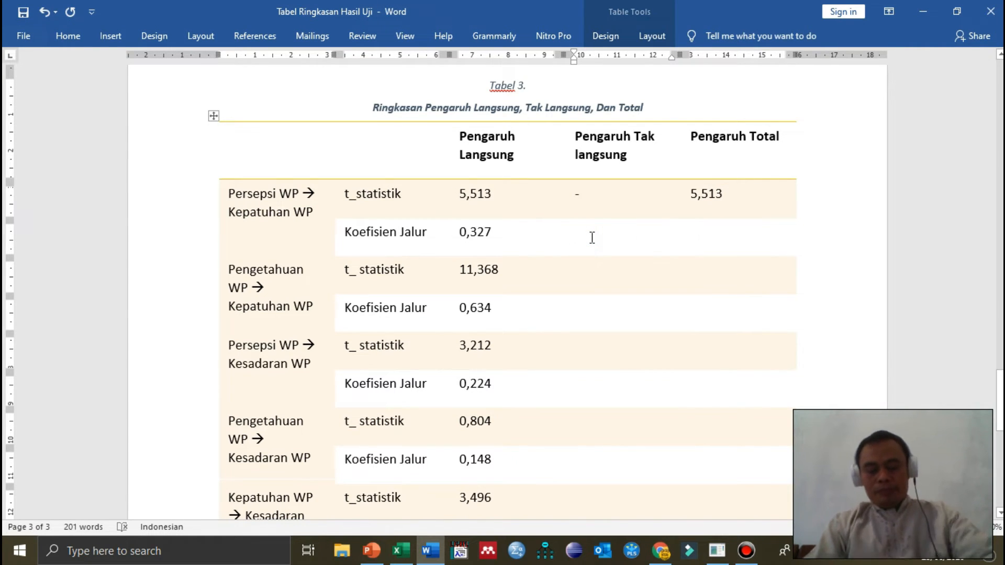
type("-")
left_click(714, 238)
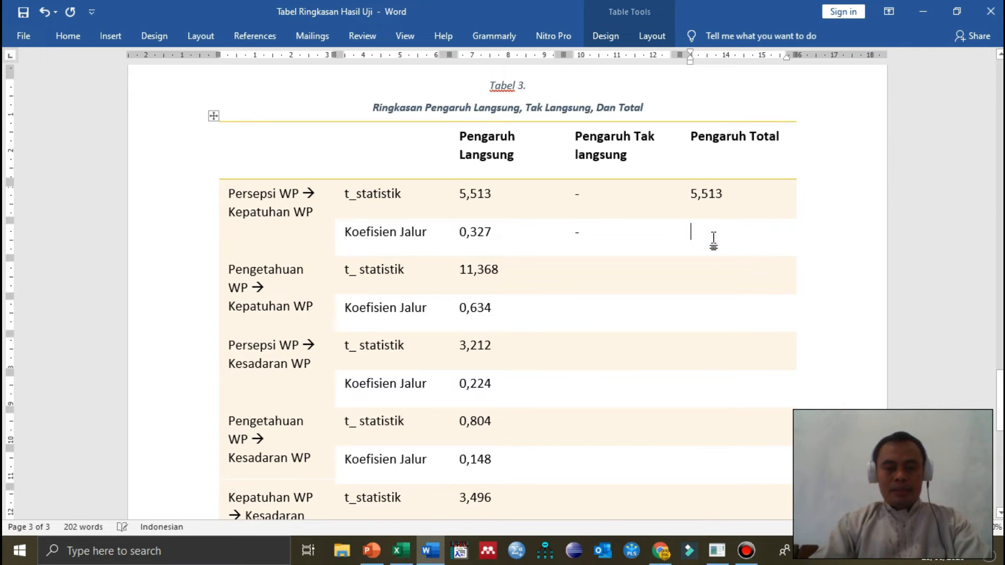
type("0,")
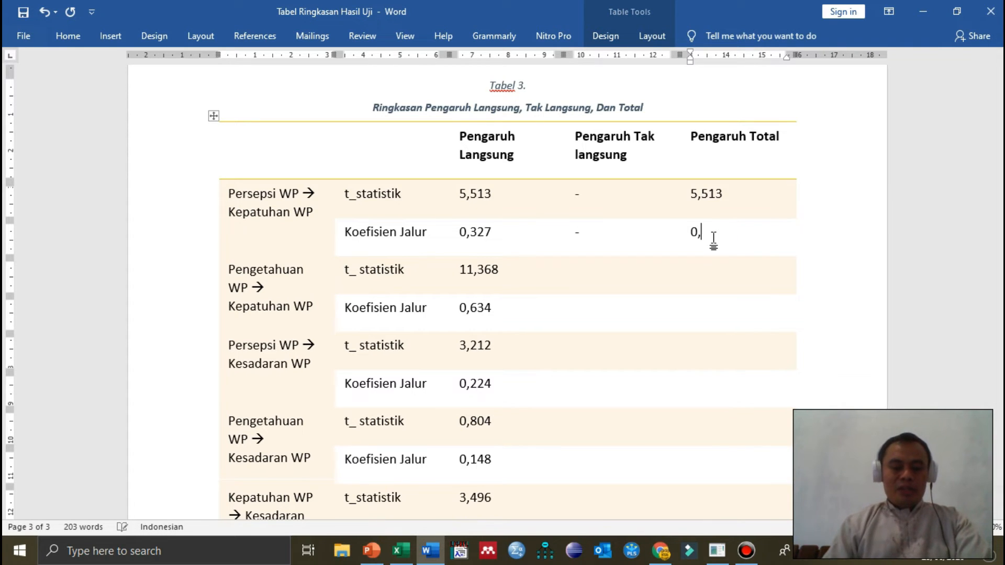
type("327")
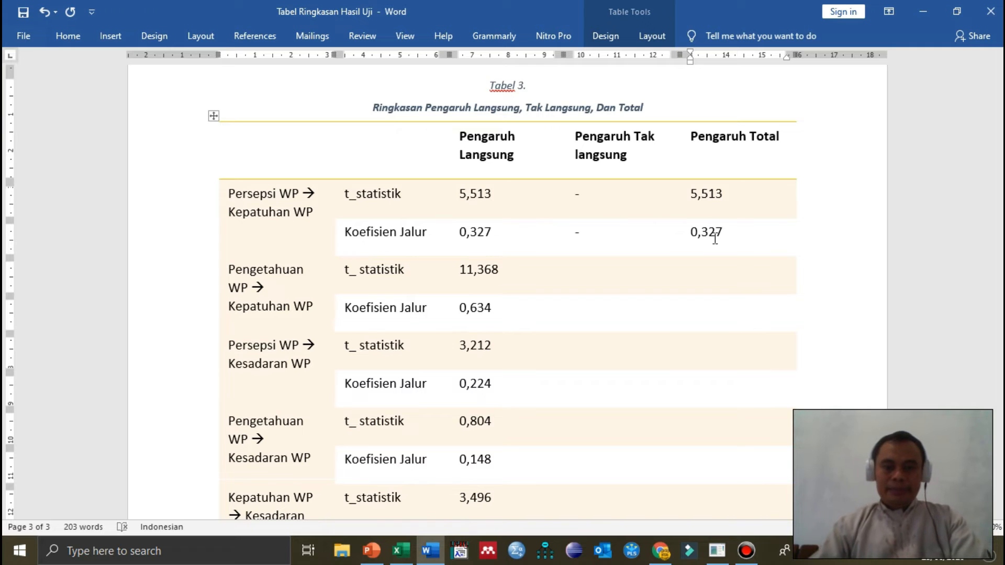
Step: For Pengetahuan WP → Kepatuhan WP in Tabel 3, enter "-" for both indirect effects and total effects of 11,368 (t_statistik) and 0,635 (Koefisien Jalur)
left_click(577, 273)
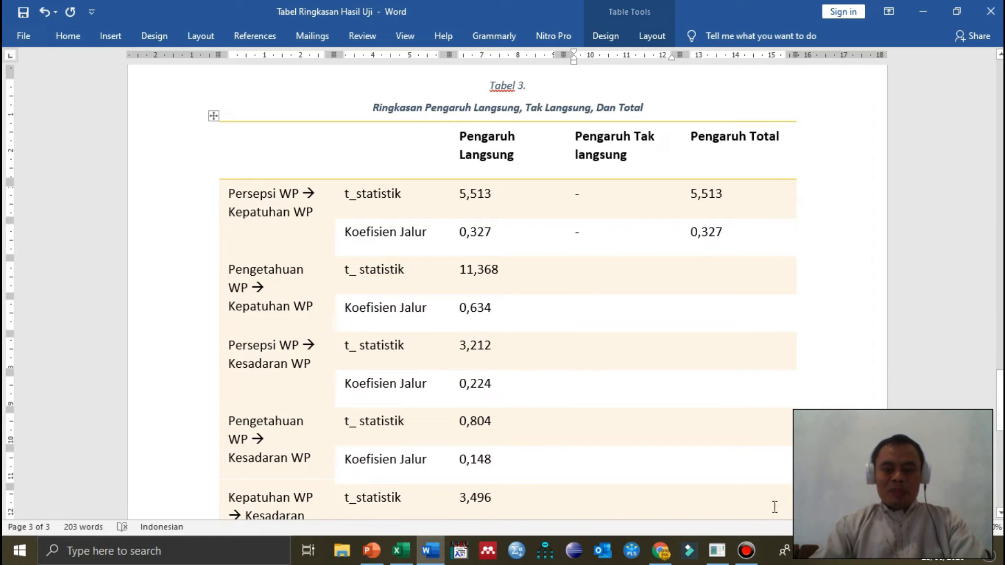
left_click(746, 560)
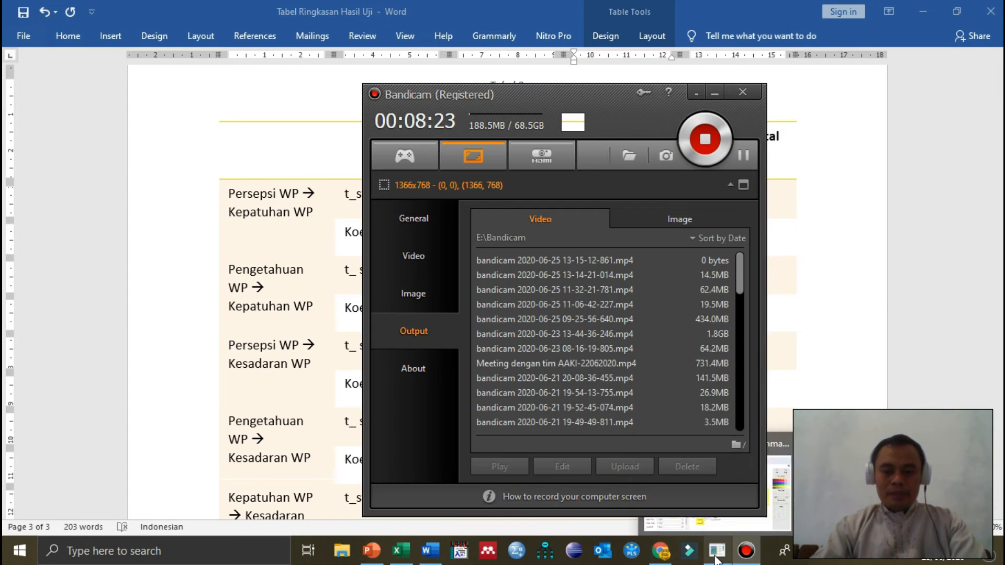
left_click(716, 557)
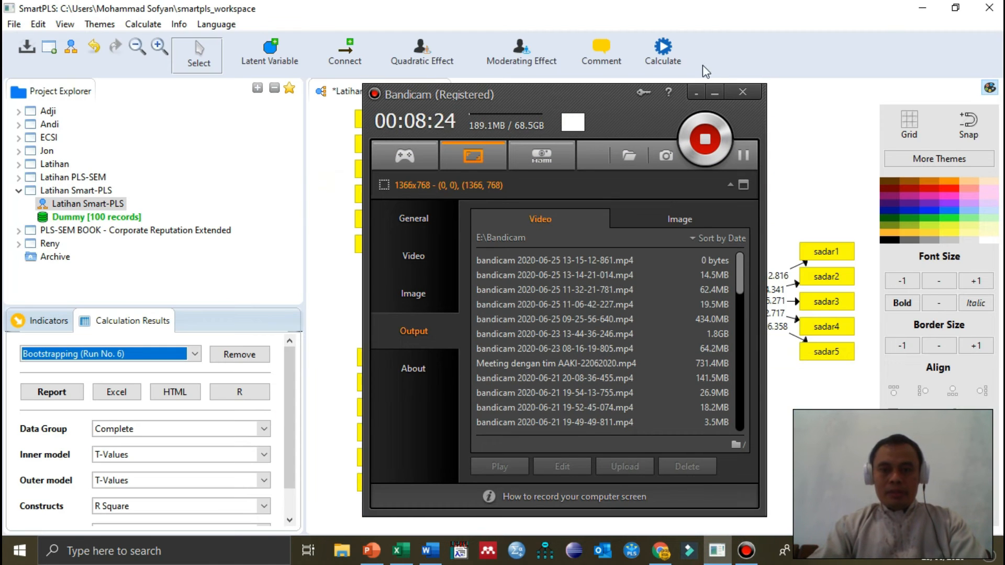
left_click(714, 93)
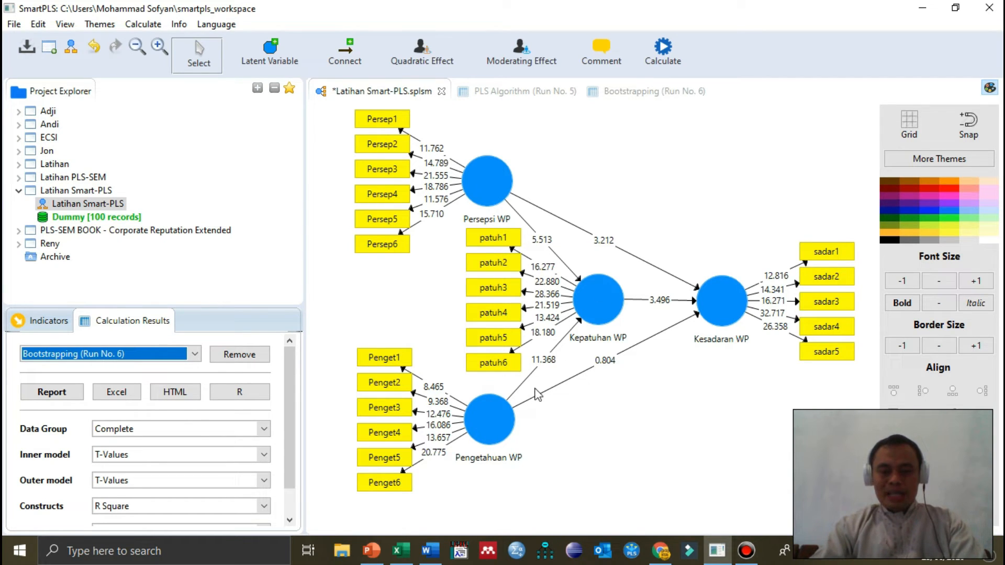
left_click(431, 551)
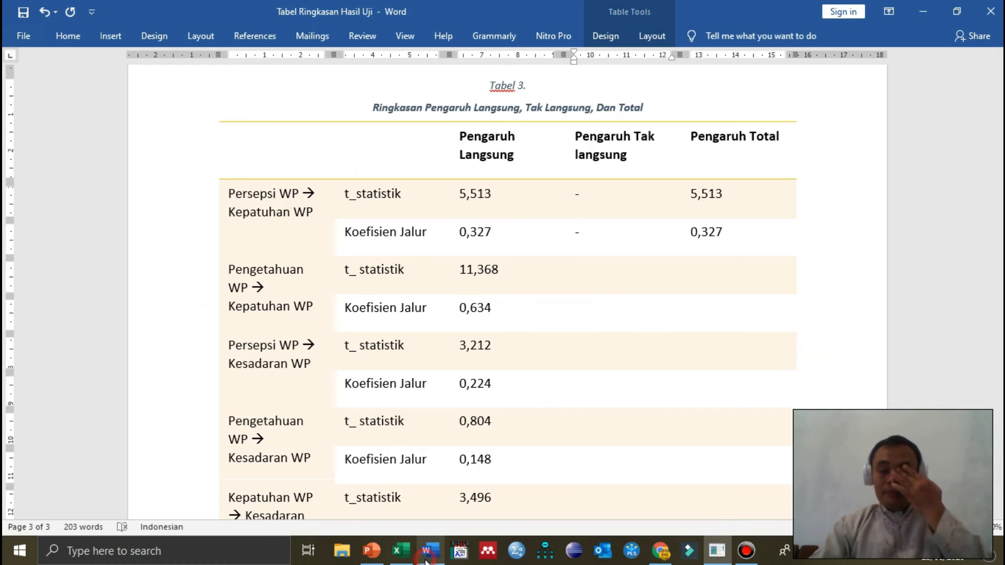
type("-")
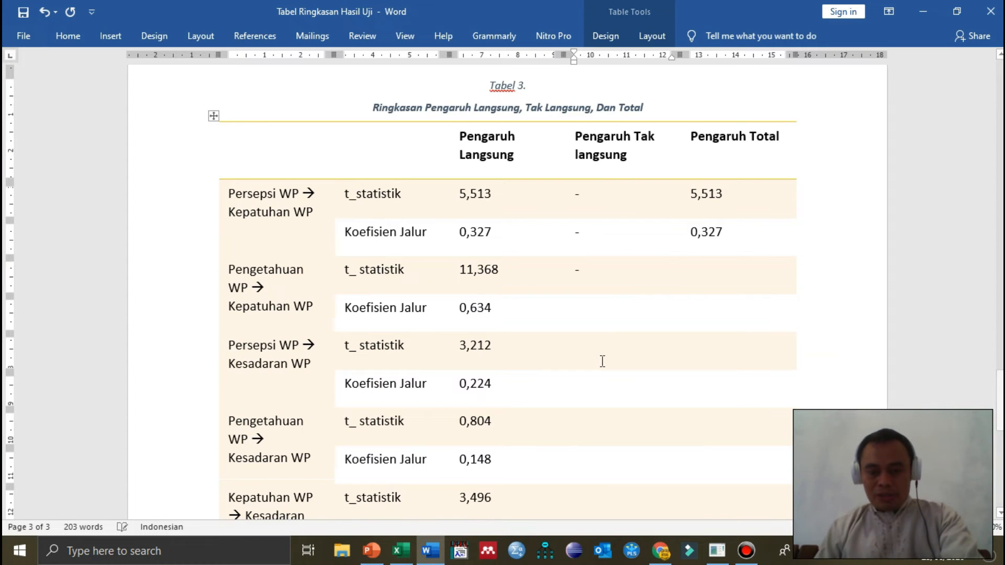
key("Down")
type("-")
key("Tab")
key("Up")
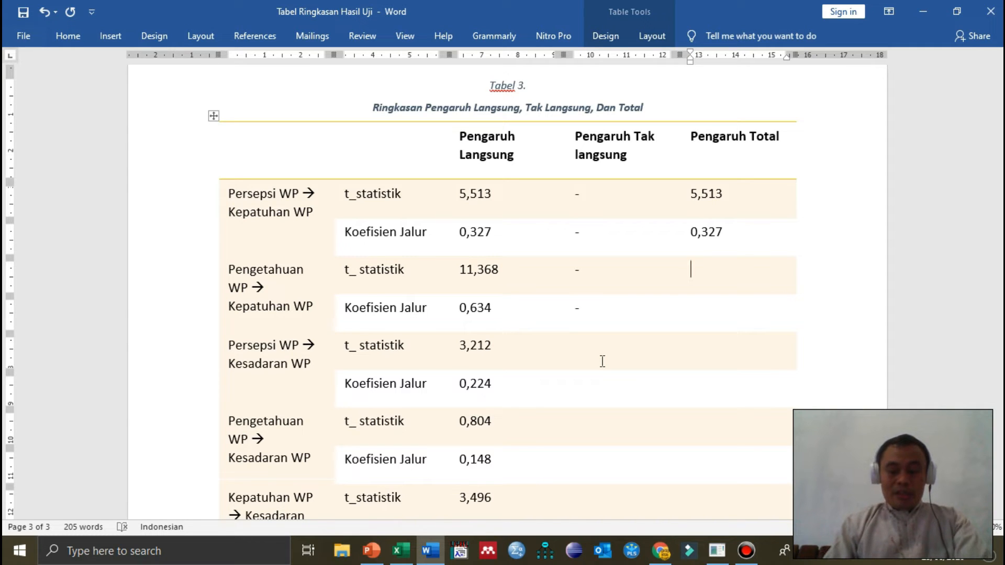
type("11,368")
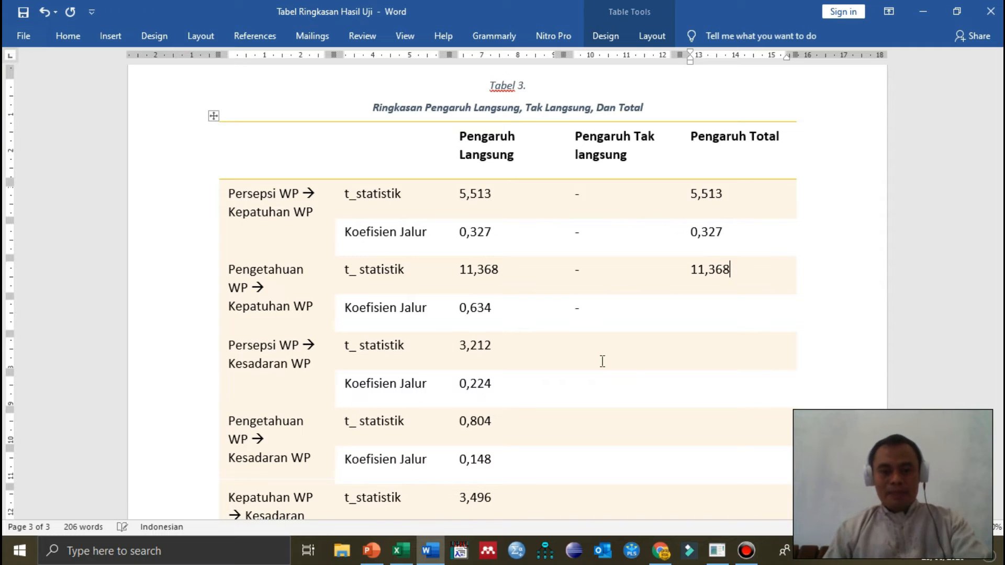
key("Down")
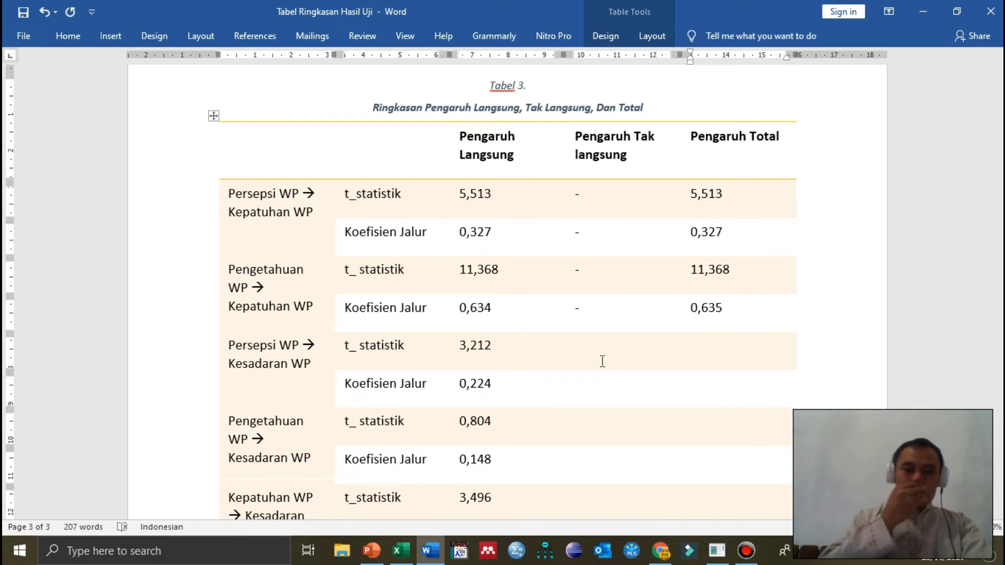
Step: Enter the indirect effect of Persepsi WP → Kesadaran WP in Tabel 3 from SmartPLS's Total Indirect Effects: Koefisien Jalur 0,175 and t_statistik 2,519
left_click(587, 351)
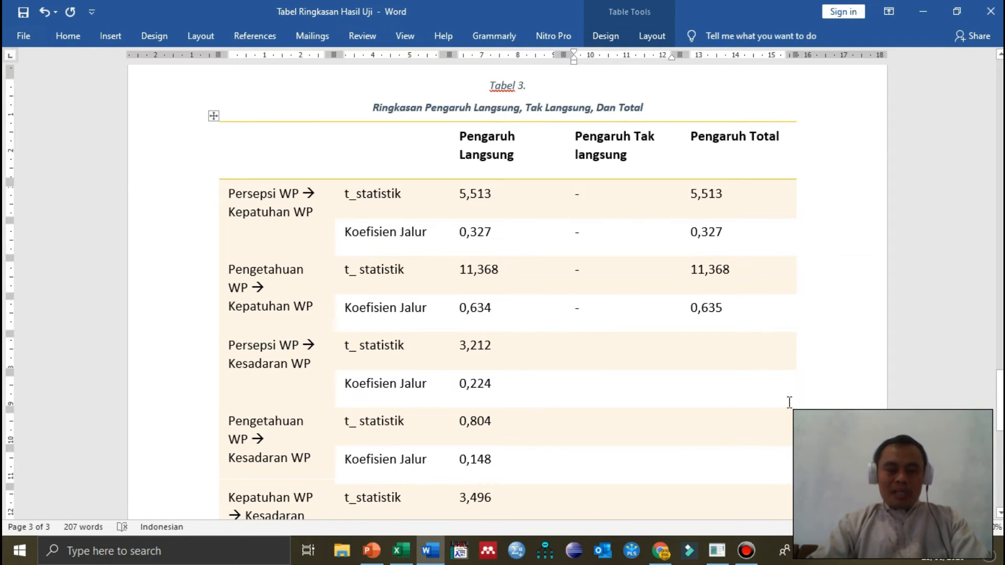
left_click(718, 553)
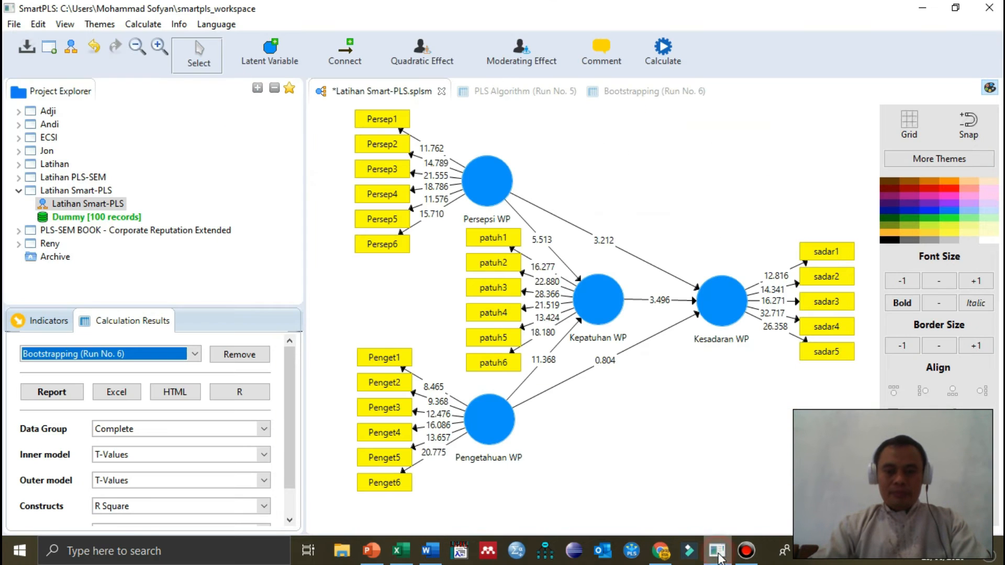
left_click(666, 91)
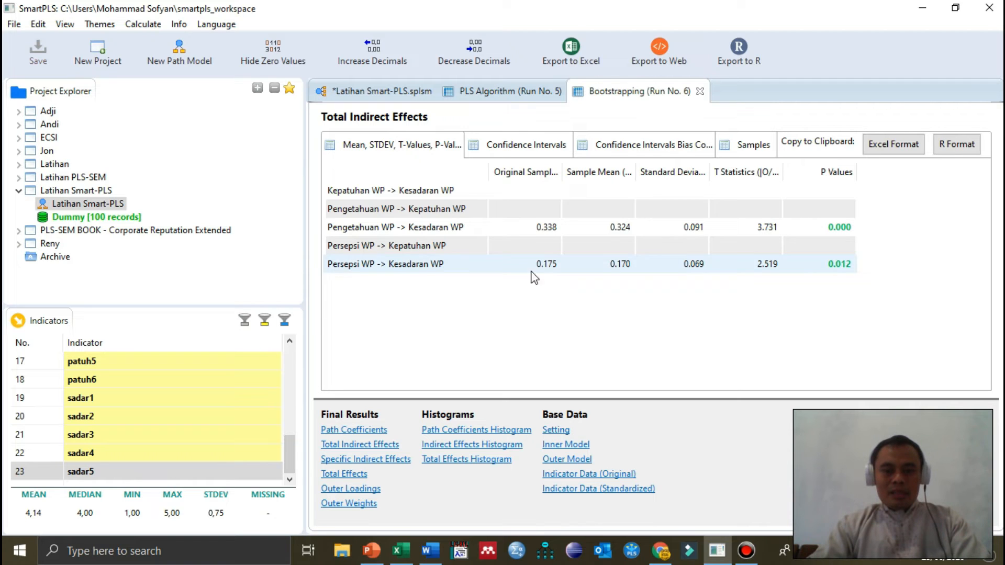
left_click_drag(559, 167, 573, 168)
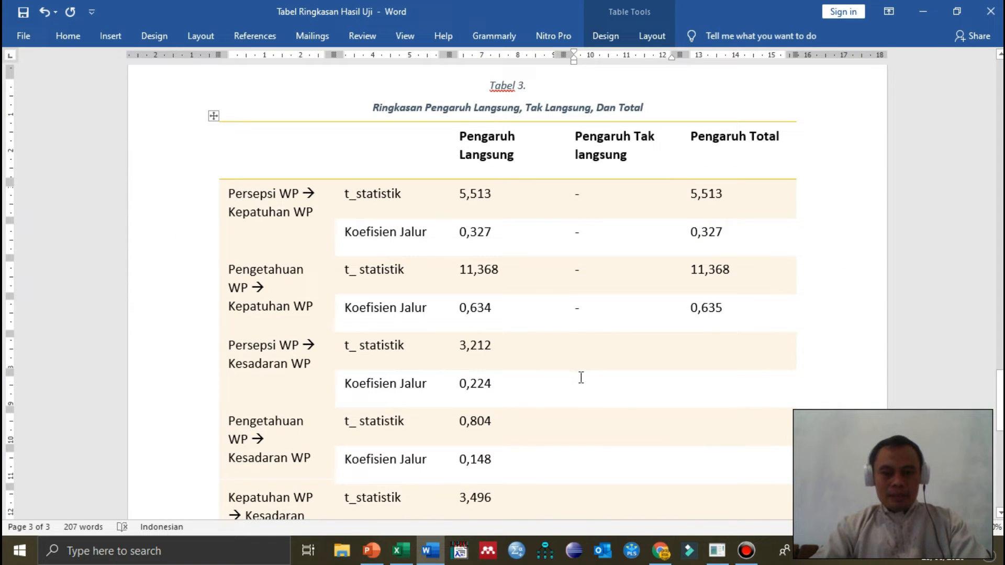
left_click(581, 379)
type("0,")
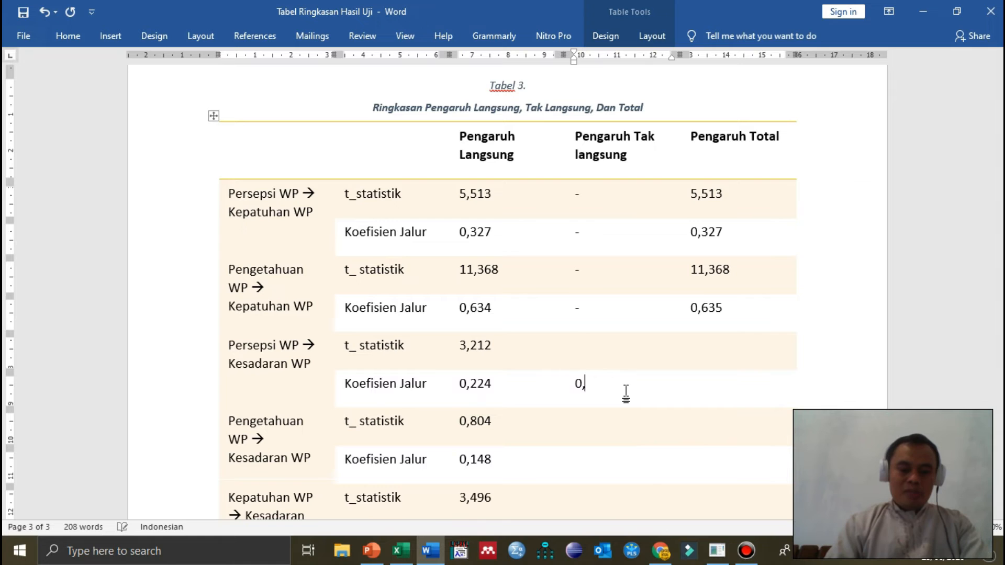
type("175")
key("Up")
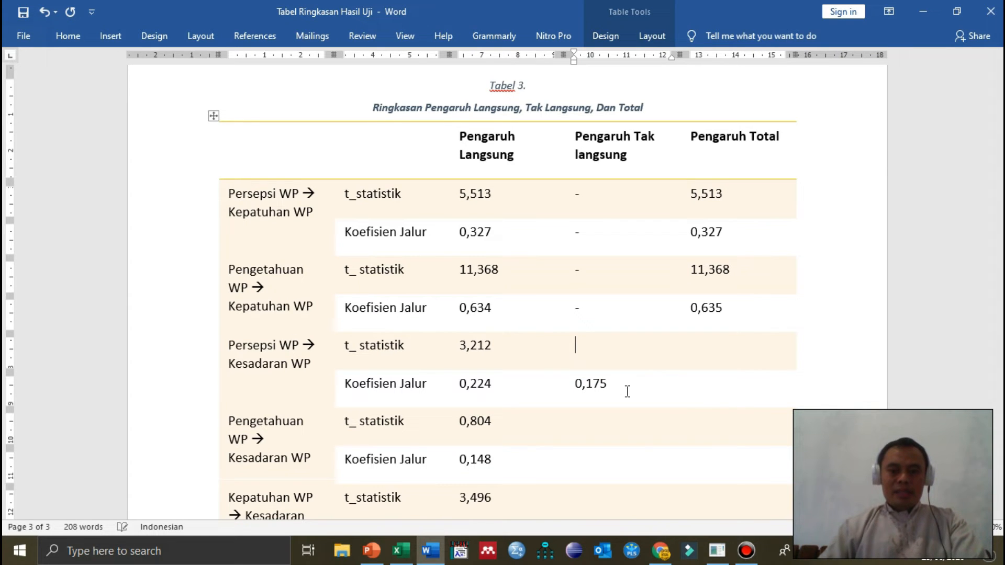
key("alt+Tab")
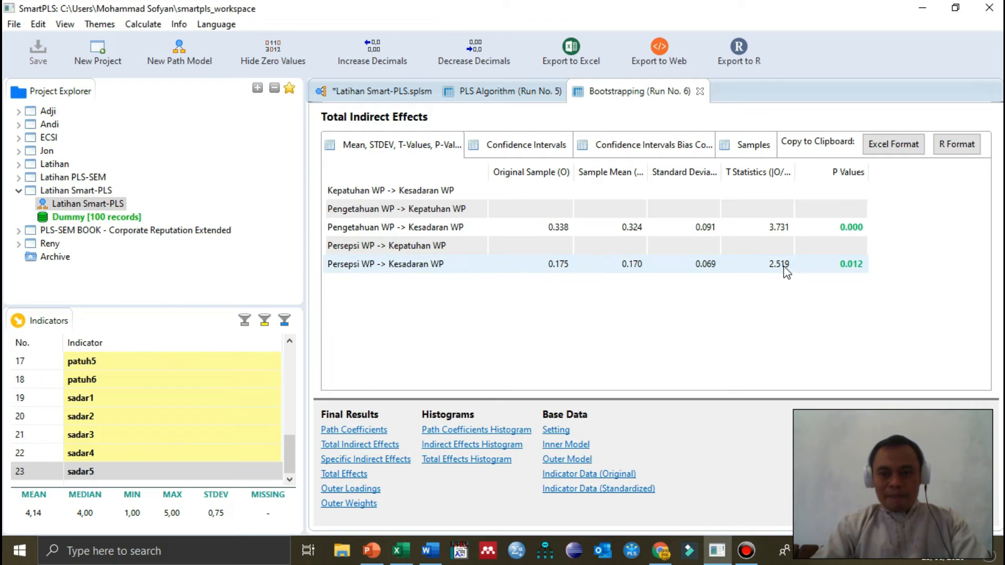
left_click(428, 558)
type("2,519")
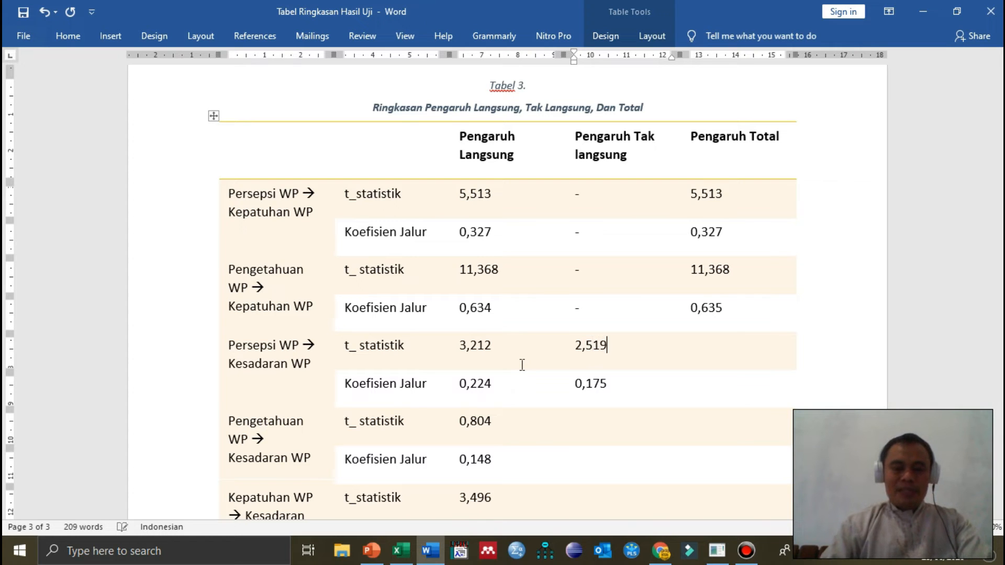
Step: Enter the indirect effect of Pengetahuan WP → Kesadaran WP in Tabel 3 from SmartPLS's Total Indirect Effects: Koefisien Jalur 0,338 and t_statistik 3,731
left_click(604, 433)
left_click(717, 551)
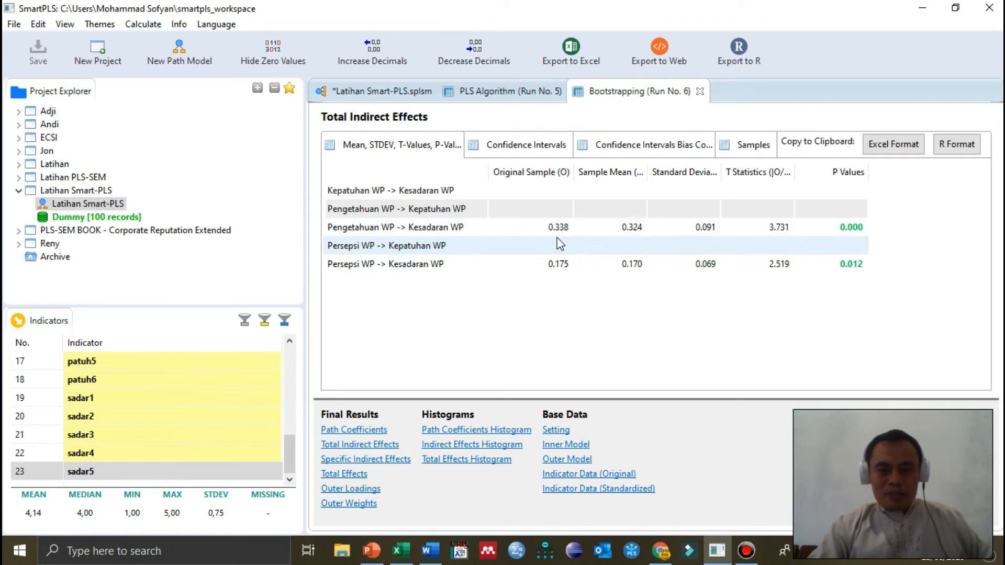
left_click(430, 551)
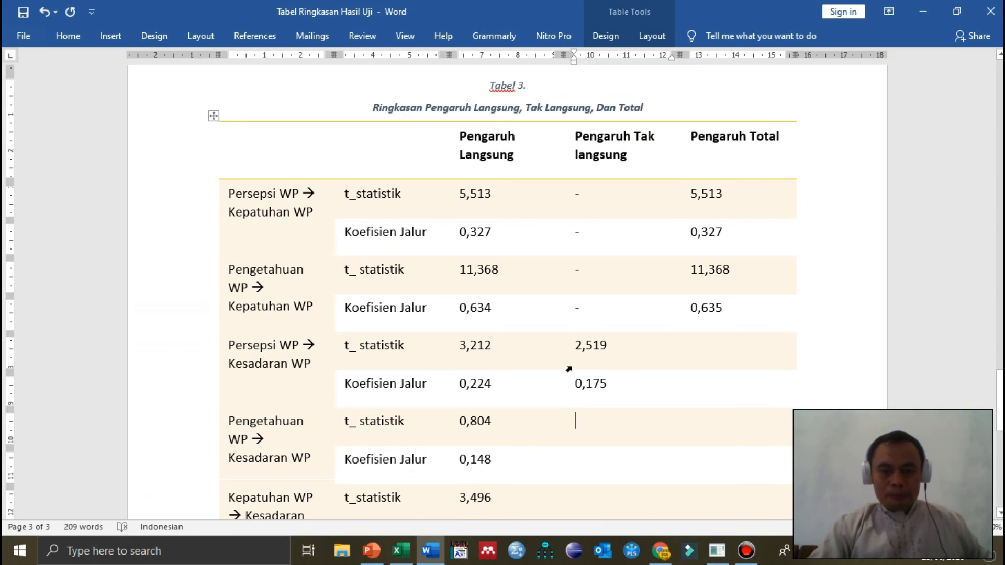
left_click(577, 460)
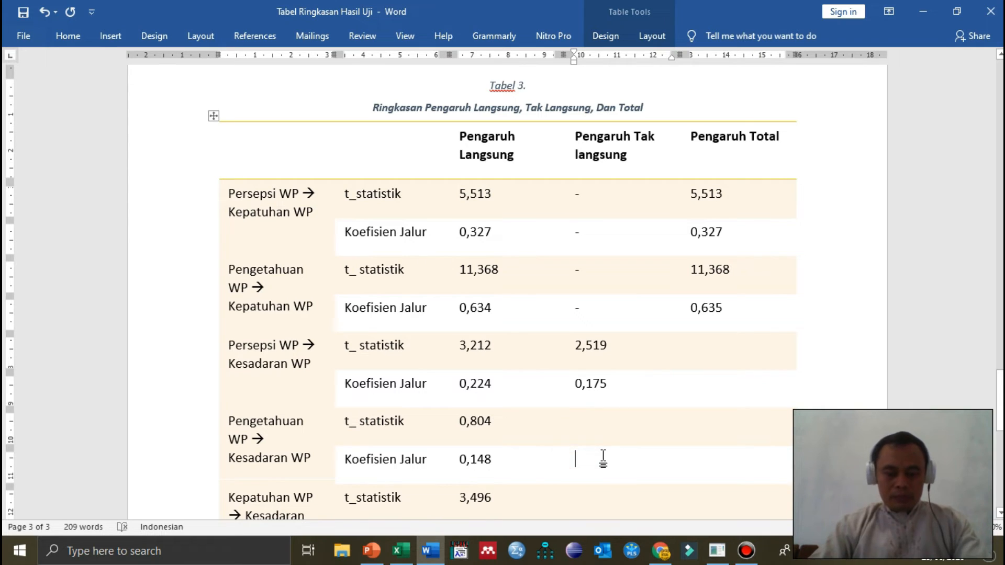
type("0,33")
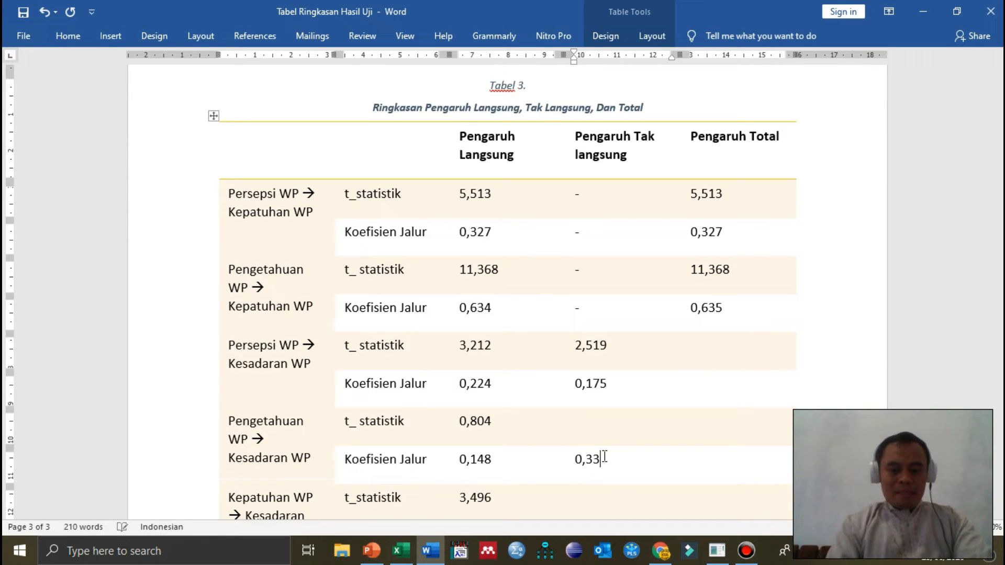
key("Up")
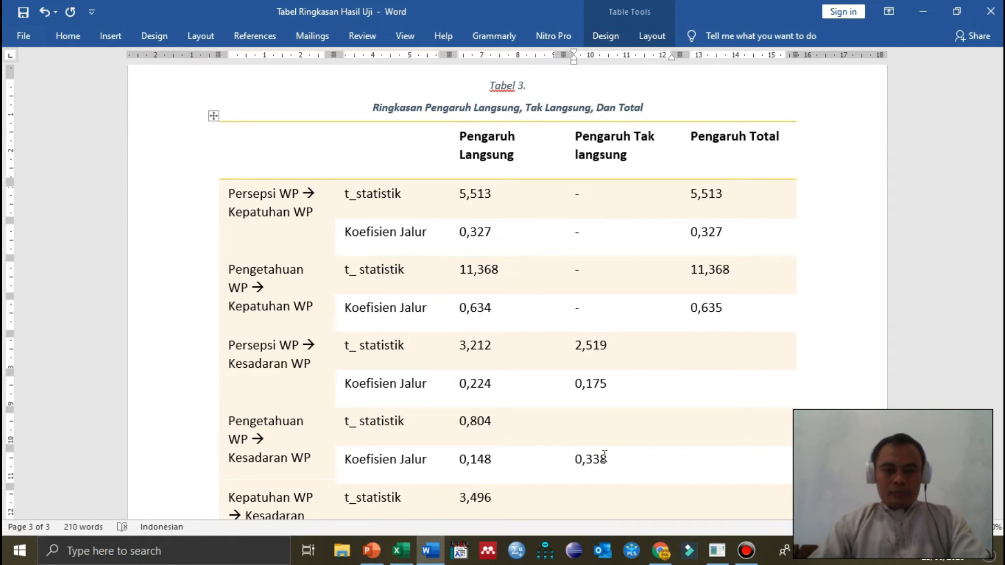
left_click(723, 549)
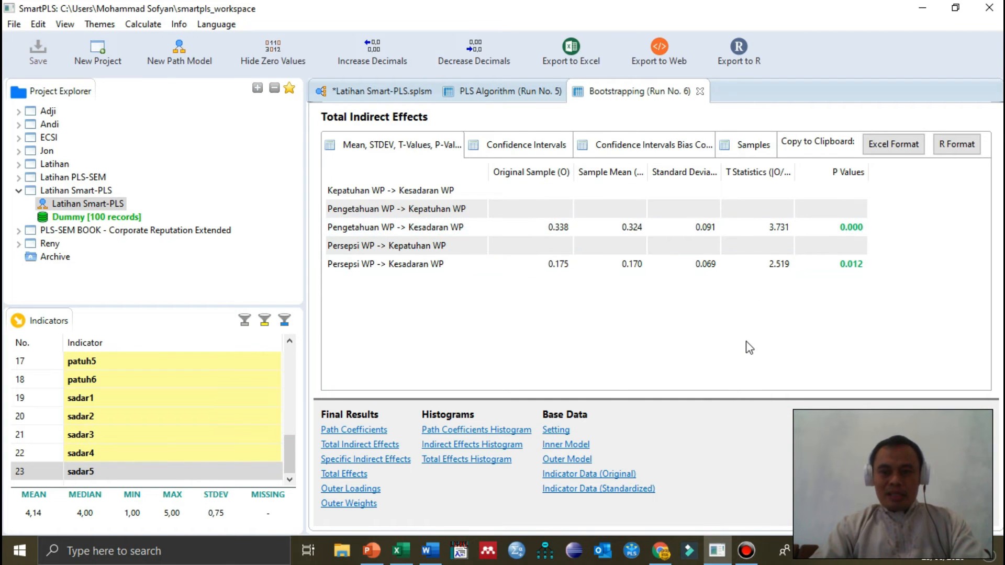
left_click(430, 549)
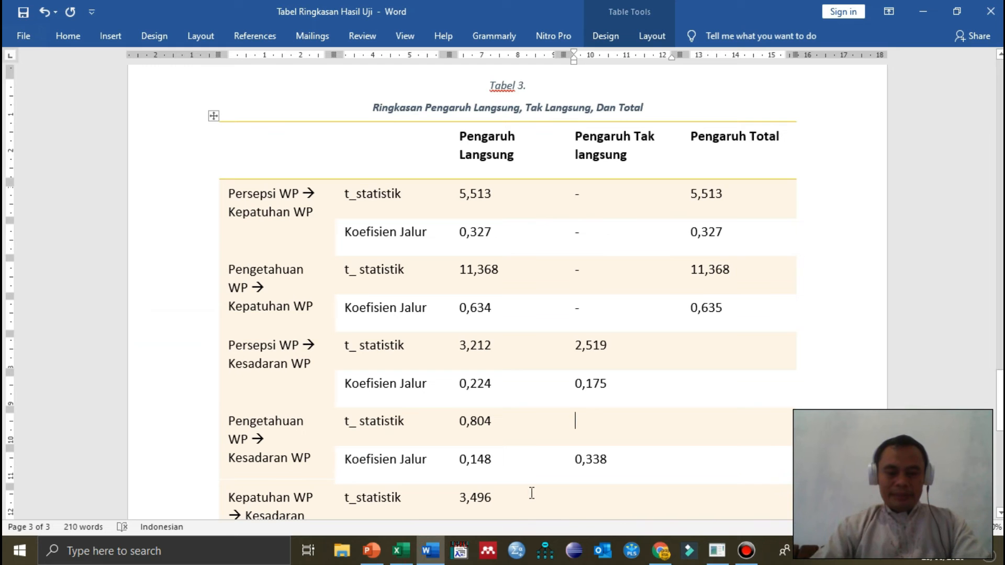
type("3,")
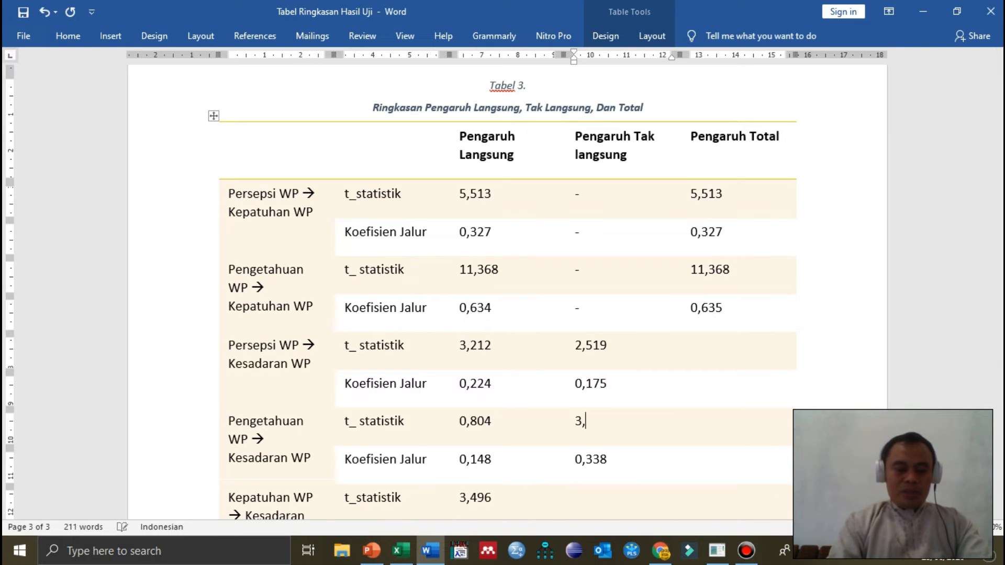
type("731")
Step: After checking the SmartPLS path model, enter "-" for both Kepatuhan WP → Kesadaran WP indirect effects and total effects of 3,496 (t_statistik) and 0,534 (Koefisien Jalur)
left_click(585, 502)
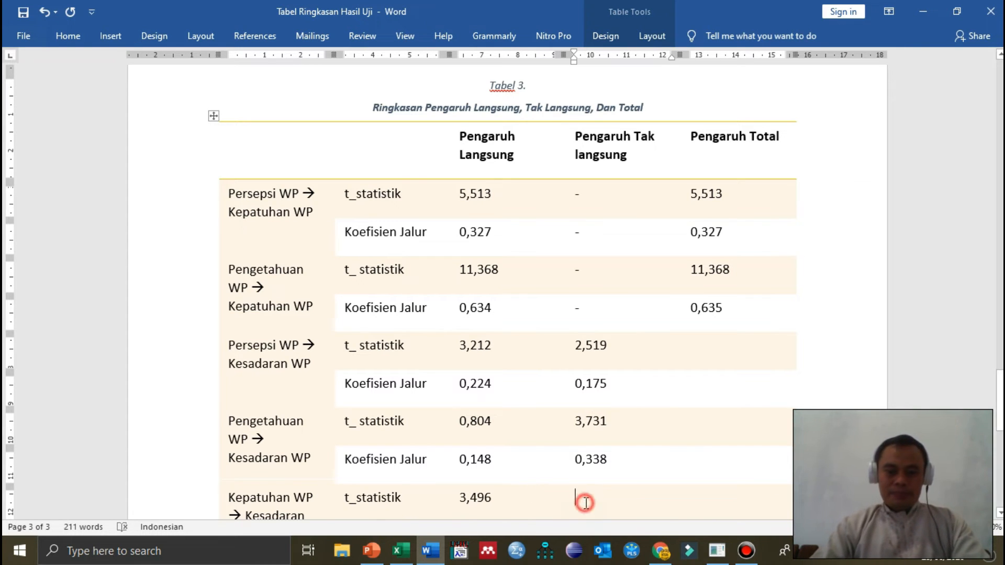
scroll(587, 503, "down", 2)
scroll(590, 456, "up", 1)
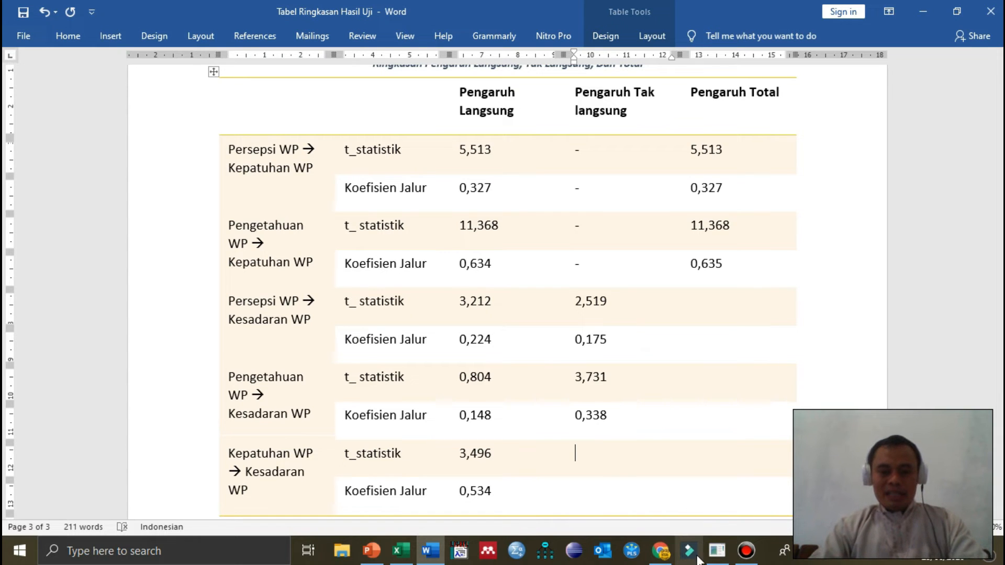
left_click(717, 554)
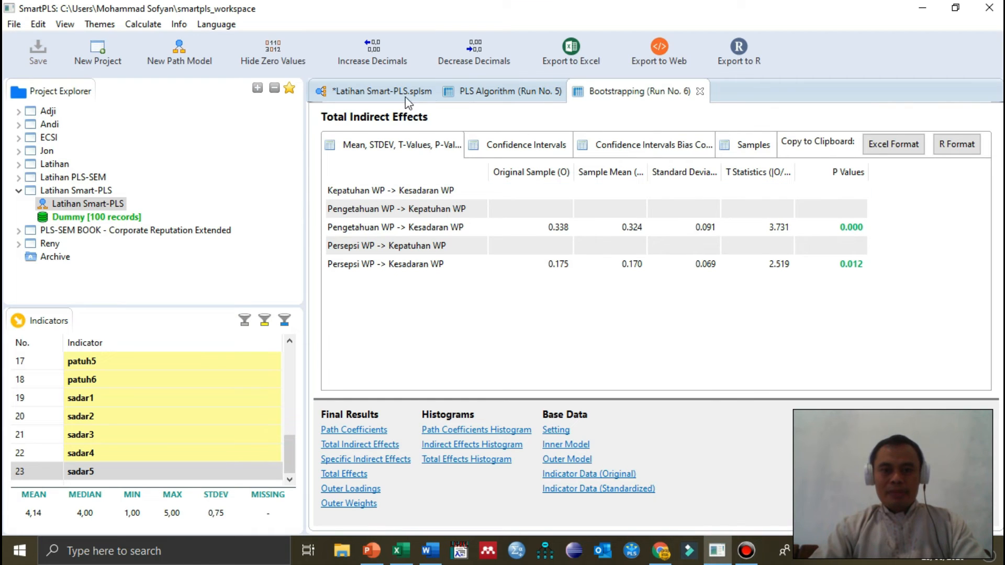
left_click(394, 92)
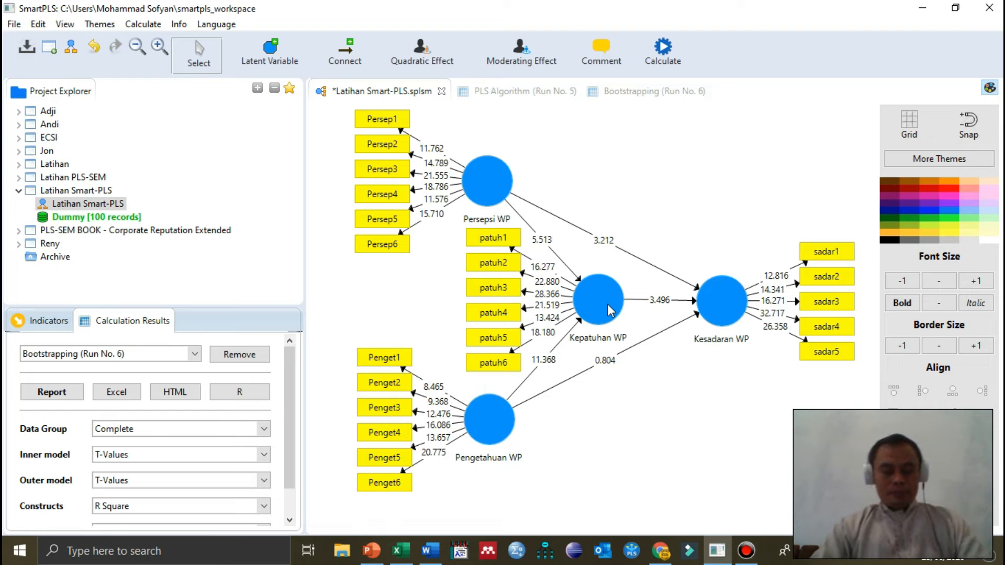
left_click(629, 102)
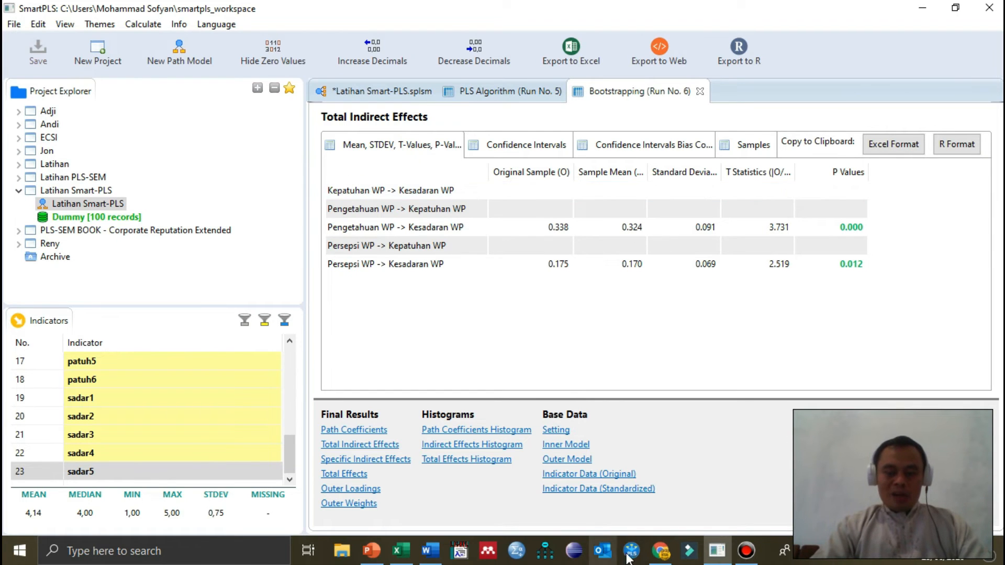
left_click(430, 551)
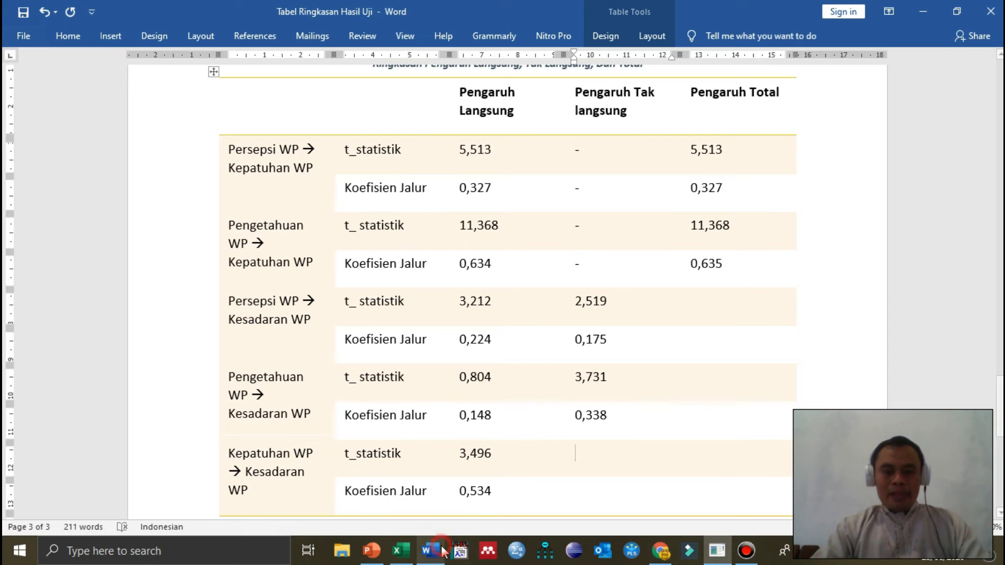
type("-")
key("Down")
type("-")
key("Right")
key("Up")
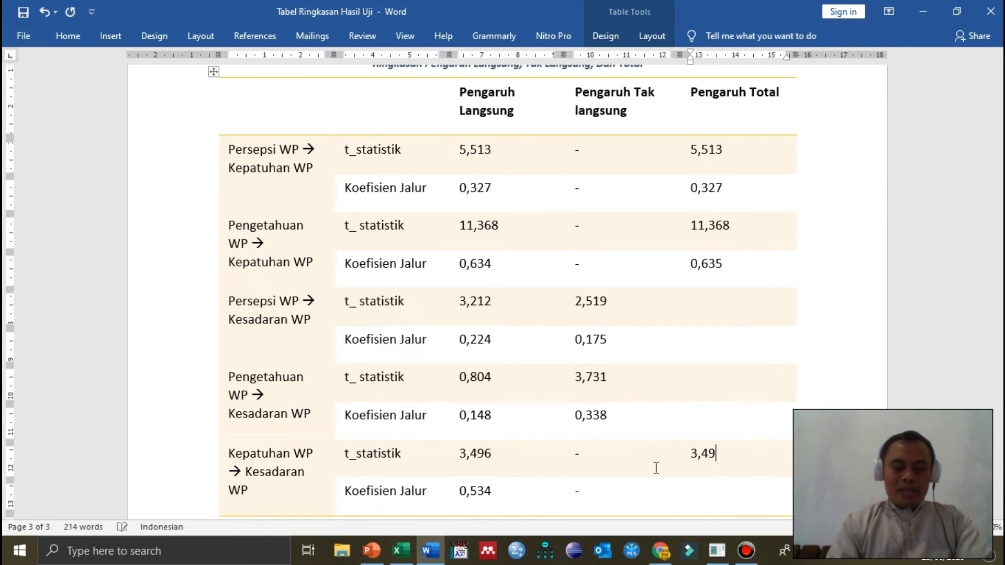
key("Down")
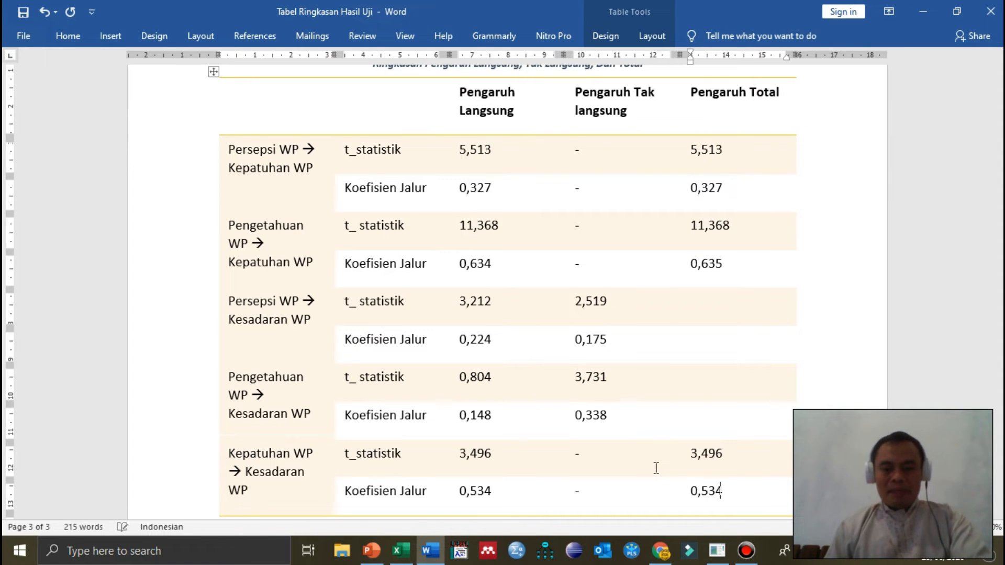
Step: Switch to SmartPLS, show the Total Effects of Bootstrapping (Run No. 6) and widen the path-name column to fit the full names
key("Up")
key("Up")
key("Up")
key("Up")
key("Up")
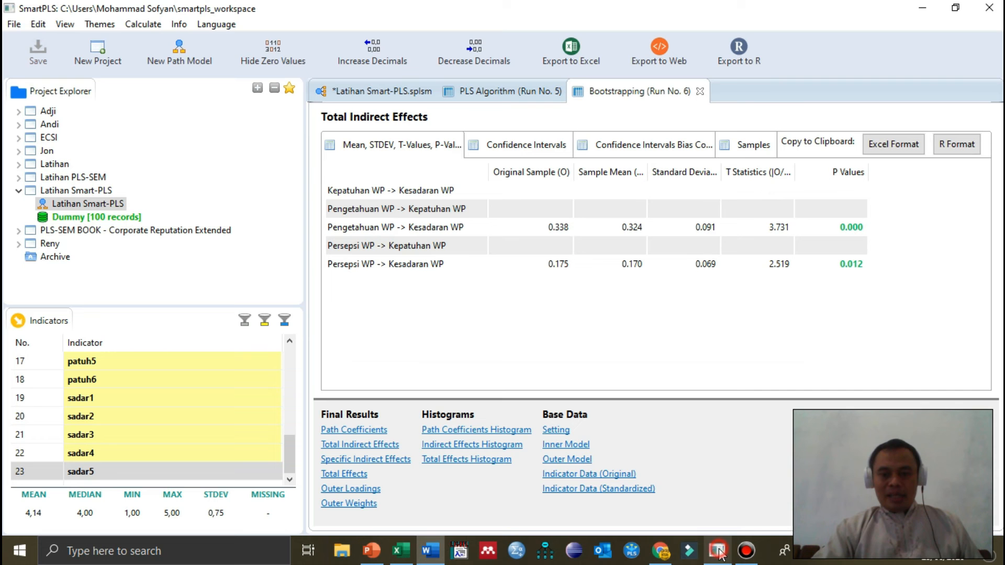
left_click(717, 551)
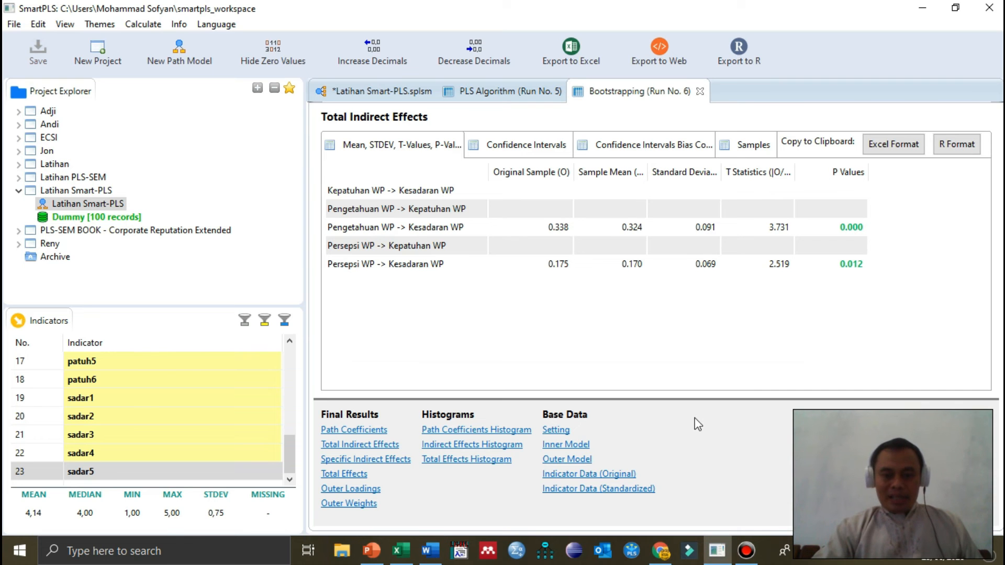
left_click(345, 474)
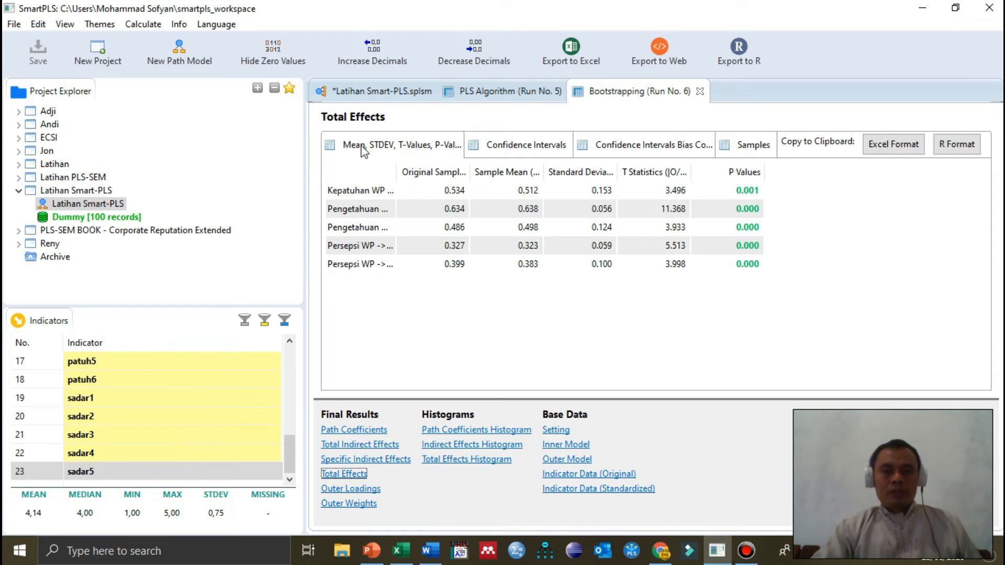
left_click(405, 179)
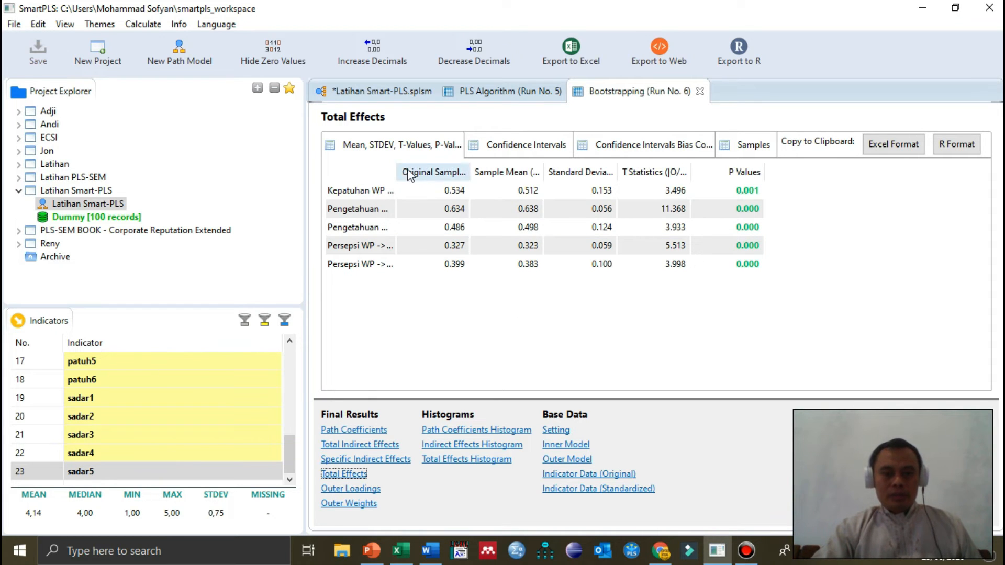
left_click_drag(396, 167, 482, 166)
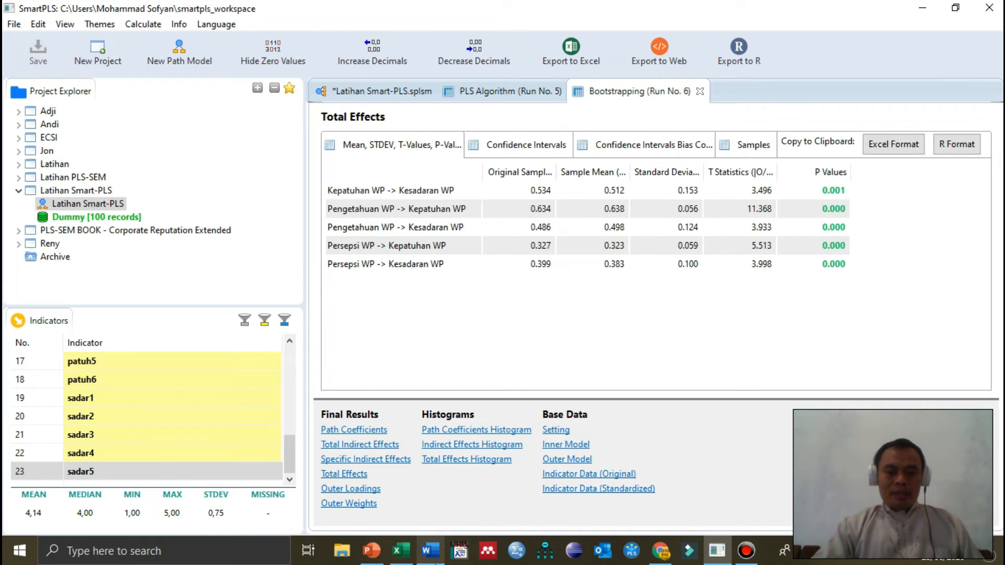
Step: Enter the total effect of Persepsi WP → Kesadaran WP in Word's Tabel 3 from SmartPLS's Total Effects: Koefisien Jalur 0,399 and t_statistik 3,998
left_click(427, 560)
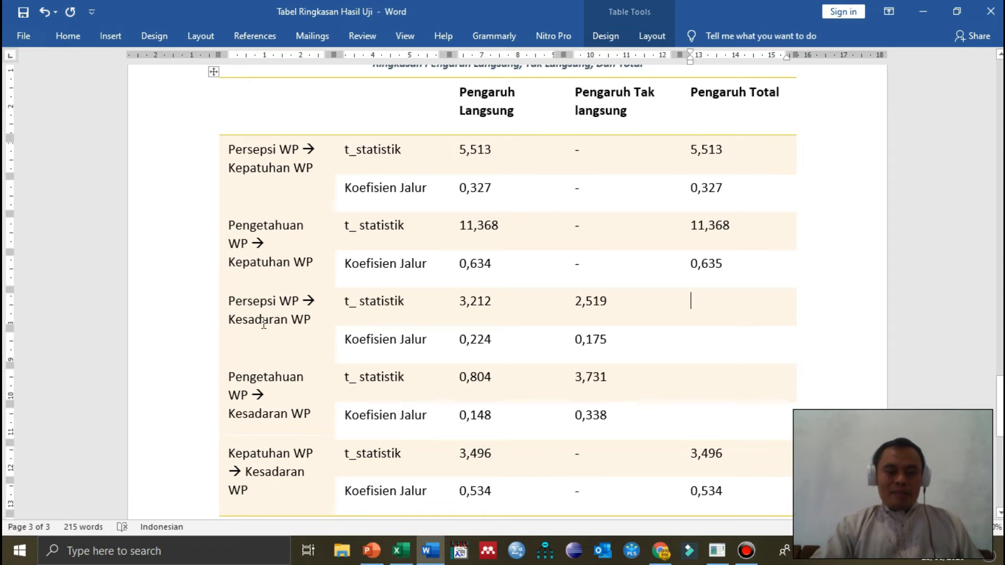
left_click(717, 551)
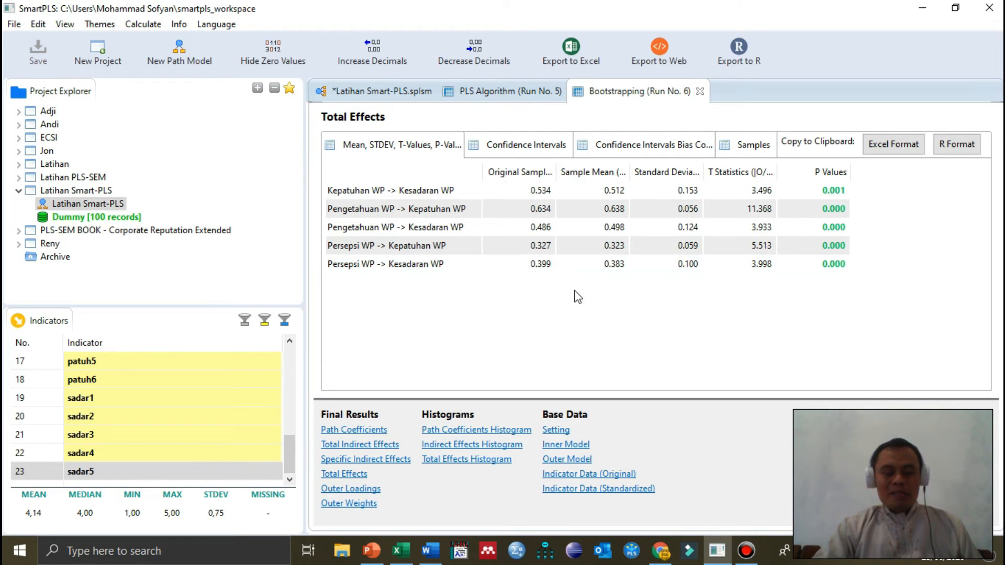
mouse_move(429, 550)
left_click(463, 506)
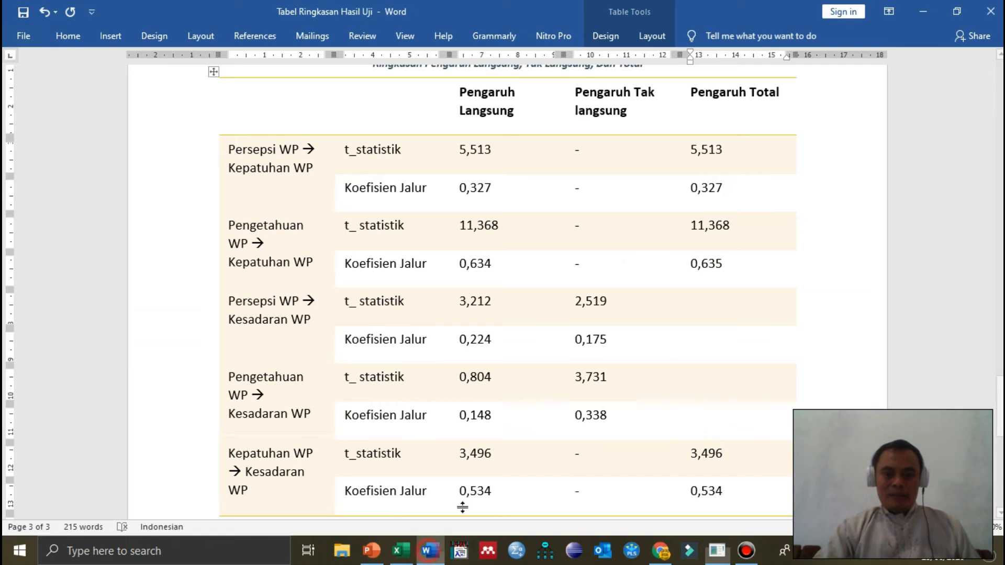
left_click(701, 342)
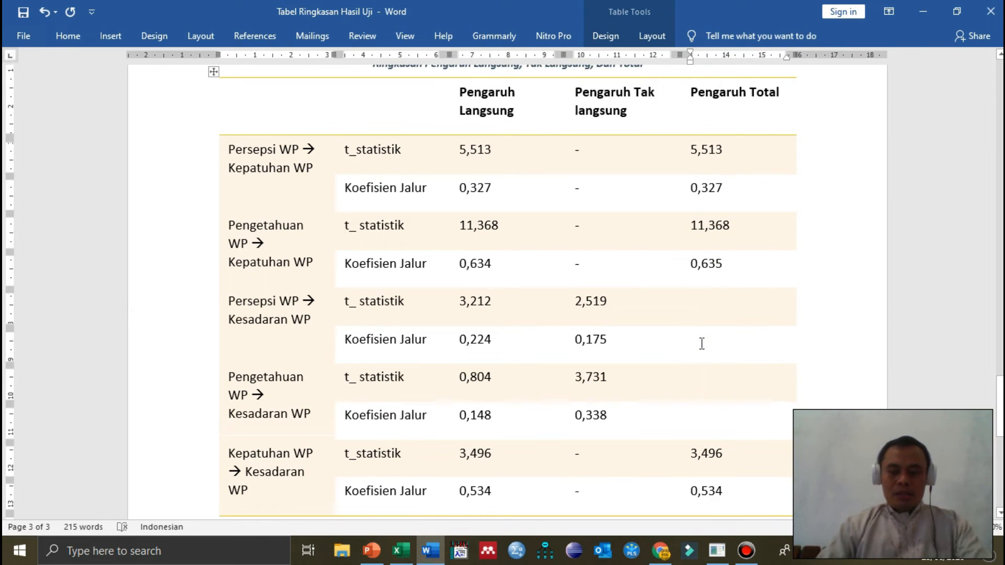
type("0,399")
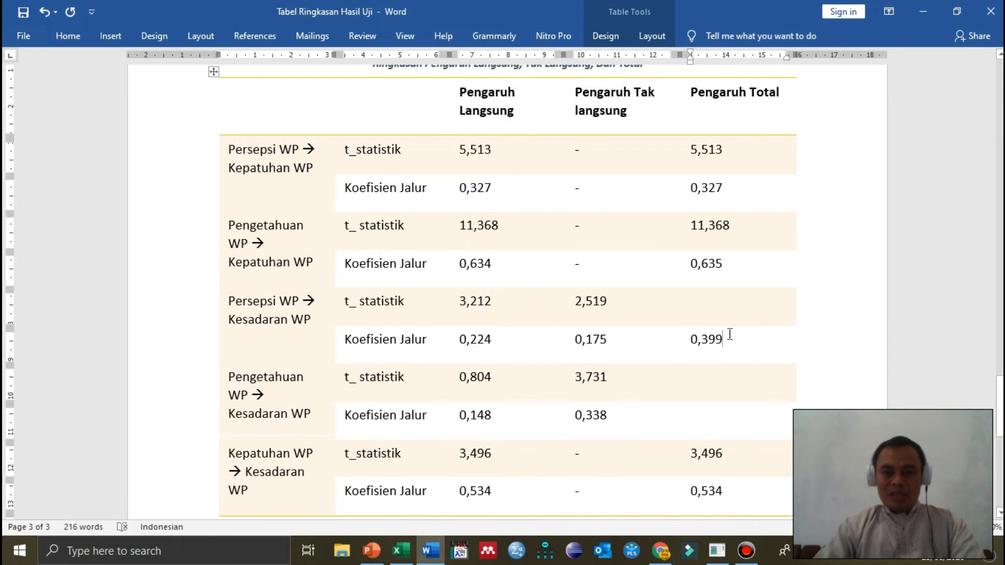
left_click(717, 551)
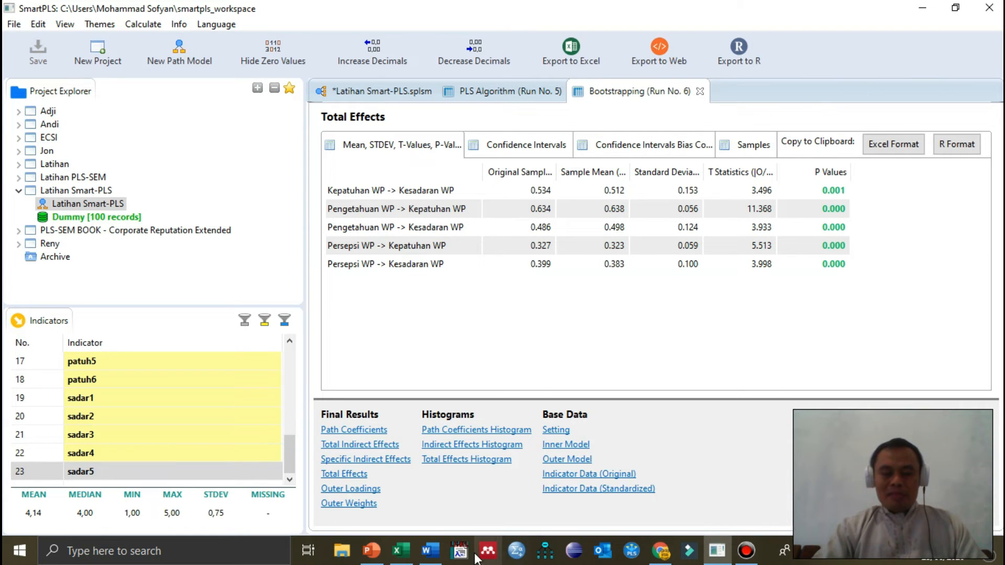
left_click(430, 551)
left_click(709, 308)
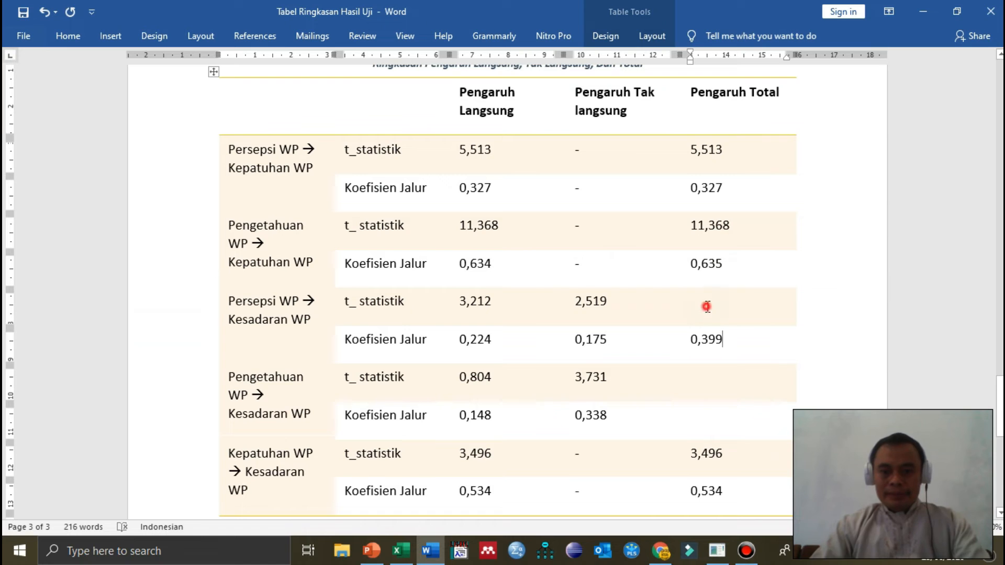
type("0")
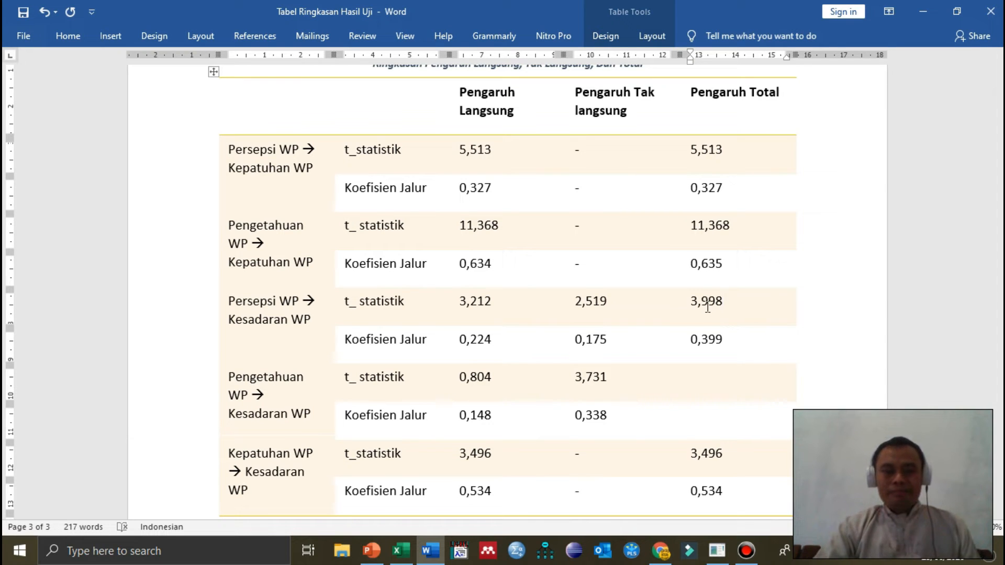
Step: Enter the total effect of Pengetahuan WP → Kesadaran WP in Tabel 3, Koefisien Jalur 0,486 and t_statistik 3,933, and save the document
left_click(718, 551)
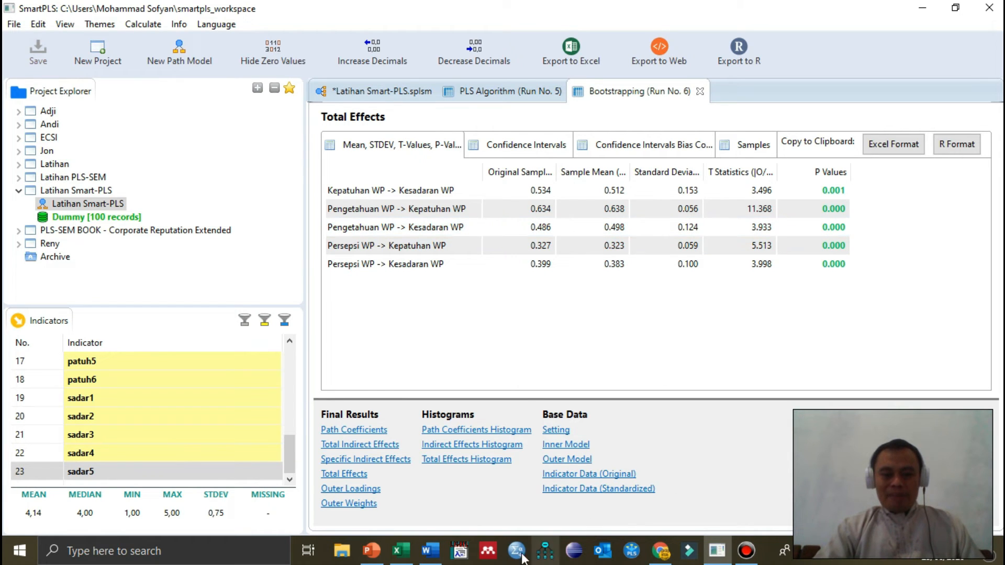
left_click(428, 551)
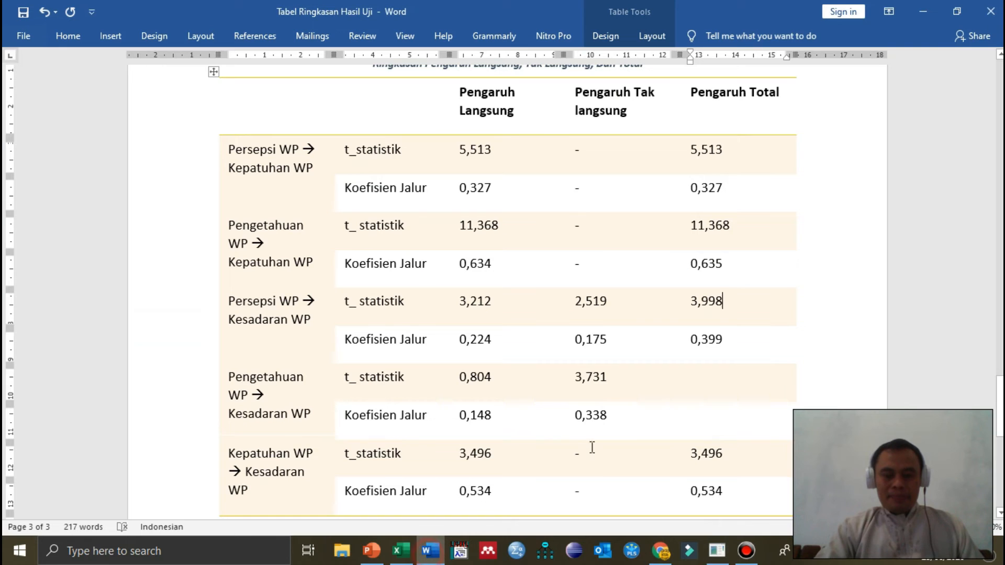
left_click(698, 420)
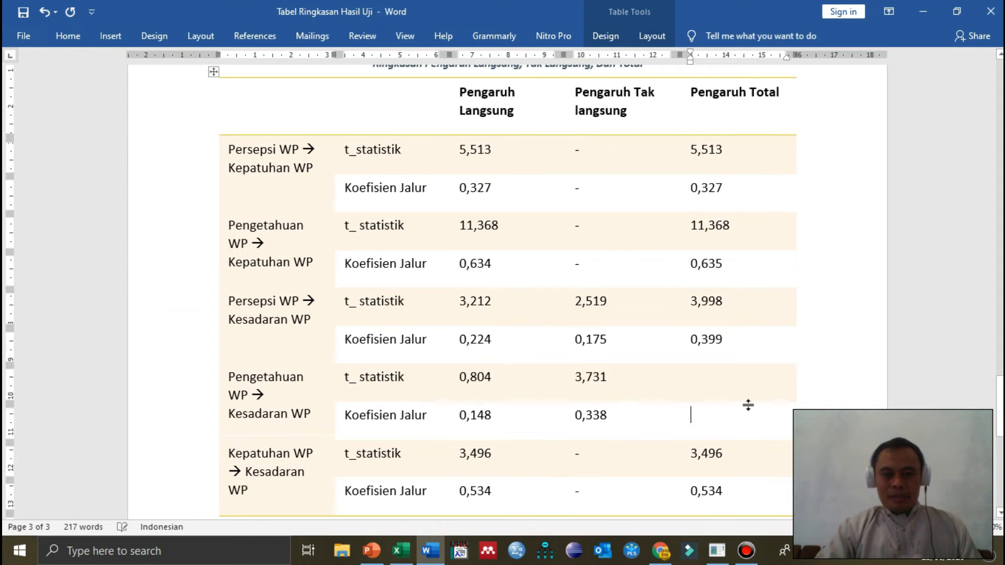
type("0")
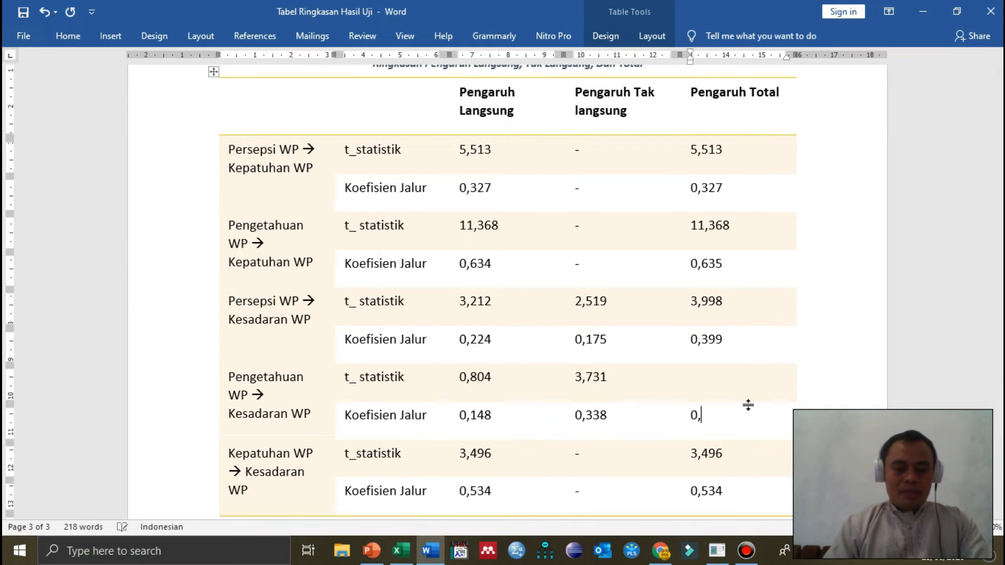
type(",486")
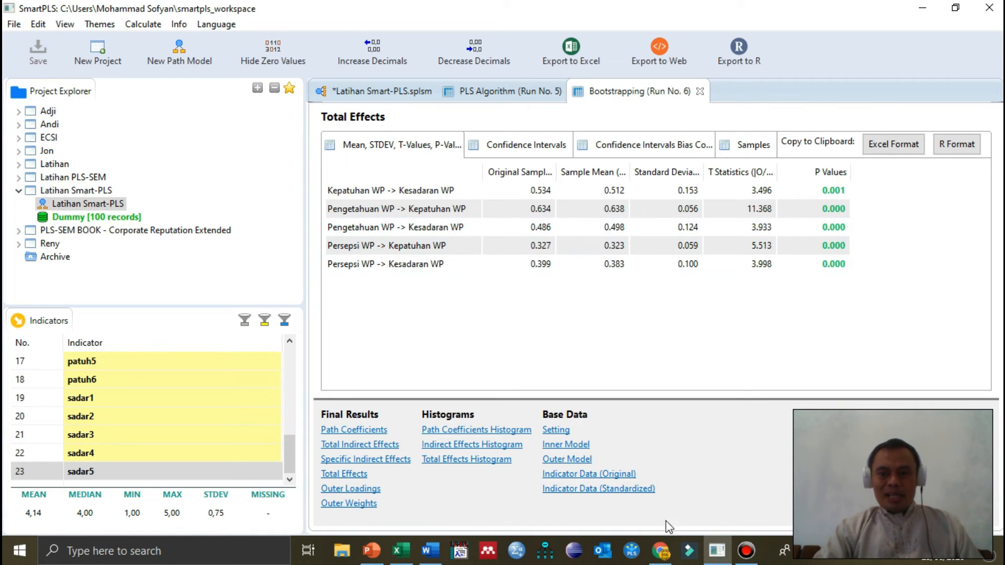
left_click(431, 558)
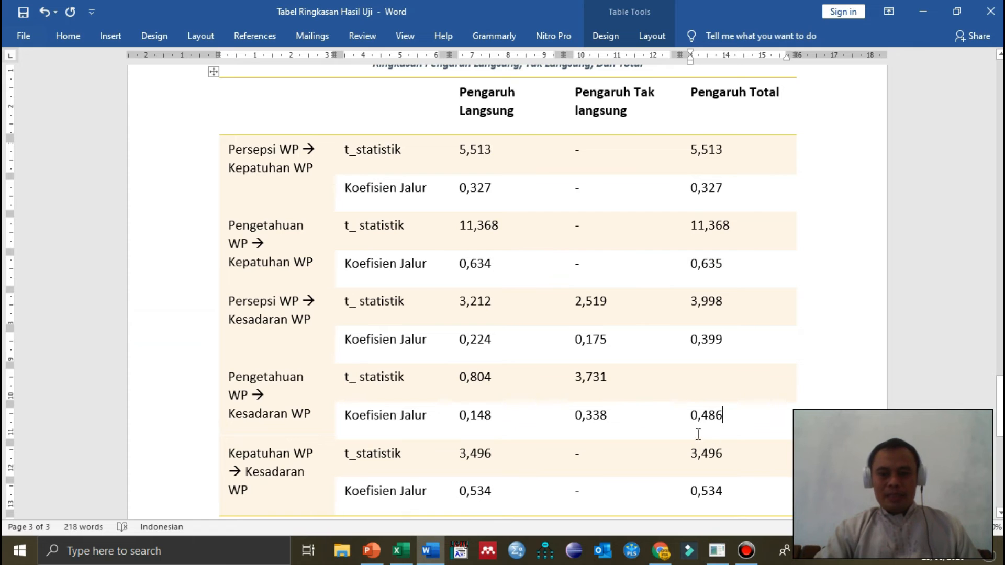
left_click(706, 383)
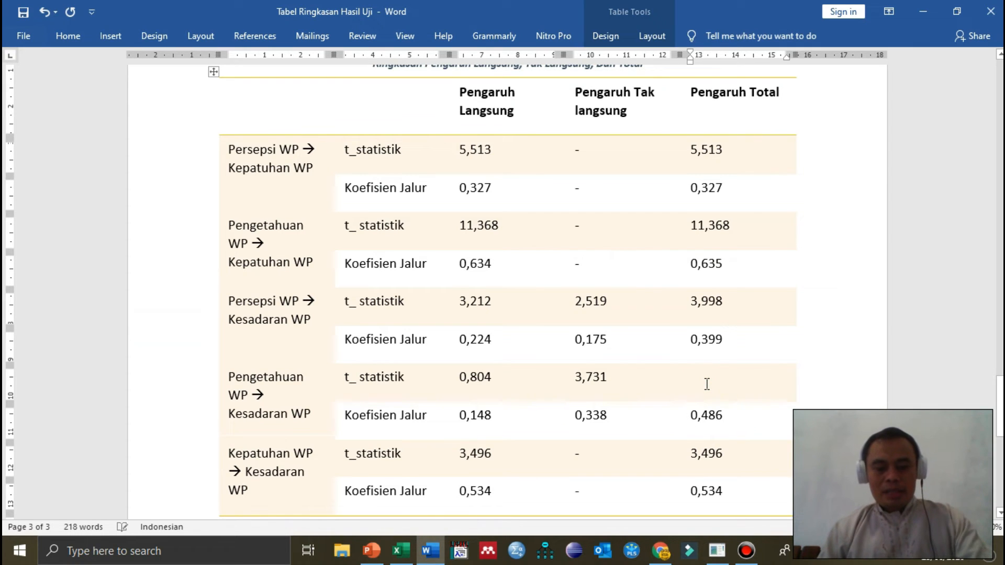
type("3,933")
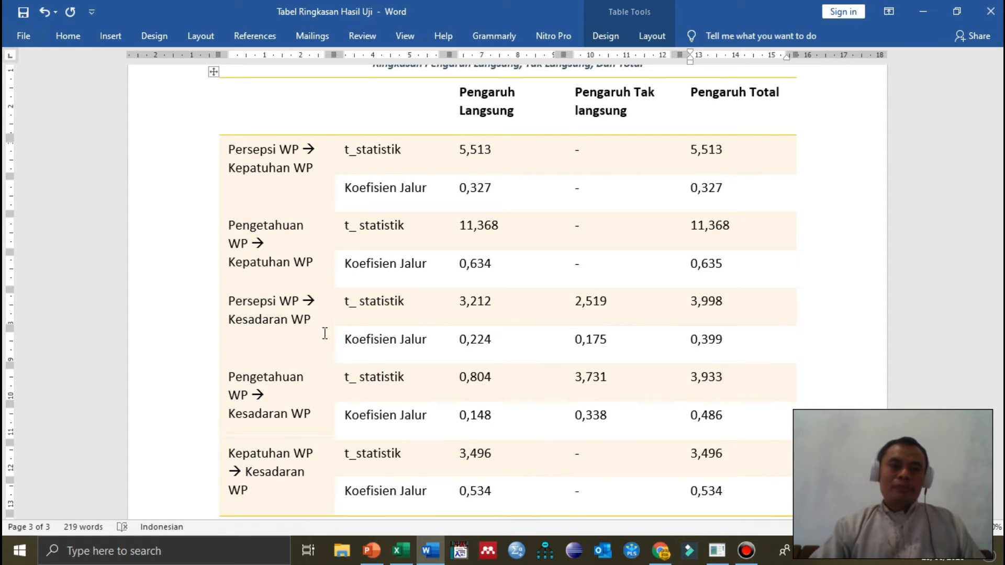
key("ctrl+s")
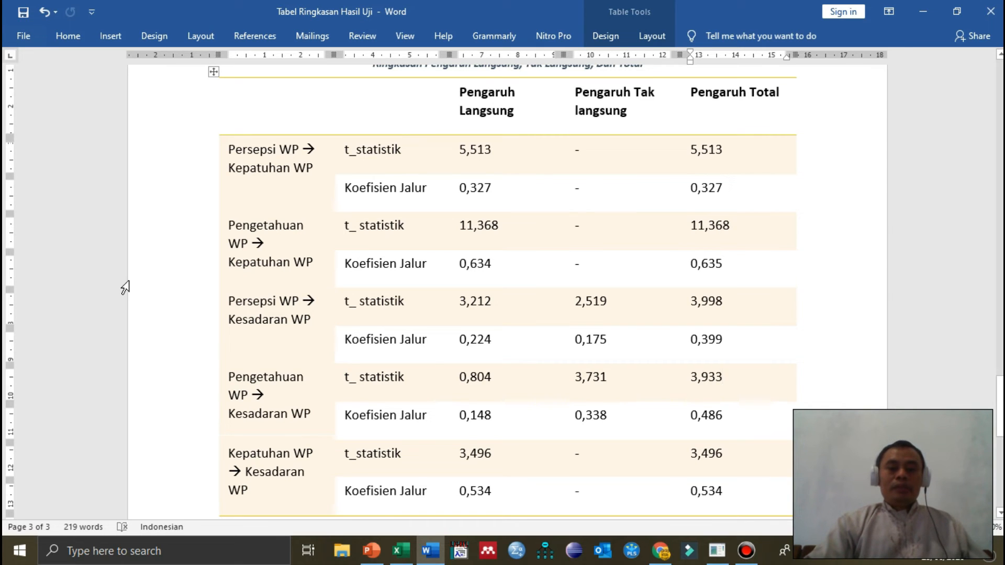
Step: Review the direct, indirect and total effects of all five paths in Tabel 3, comparing each path's t_statistik and Koefisien Jalur
scroll(332, 323, "down", 2)
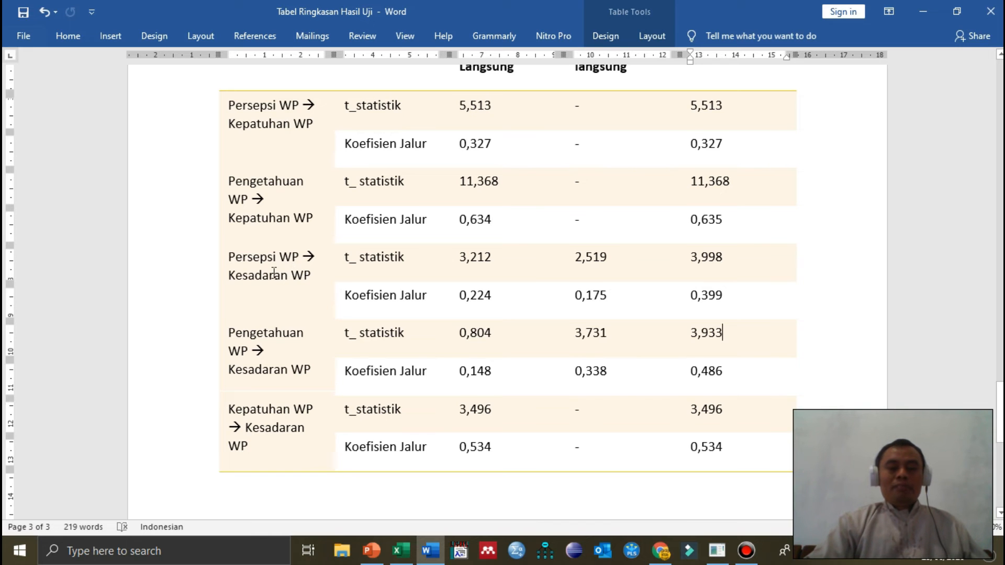
scroll(301, 282, "up", 1)
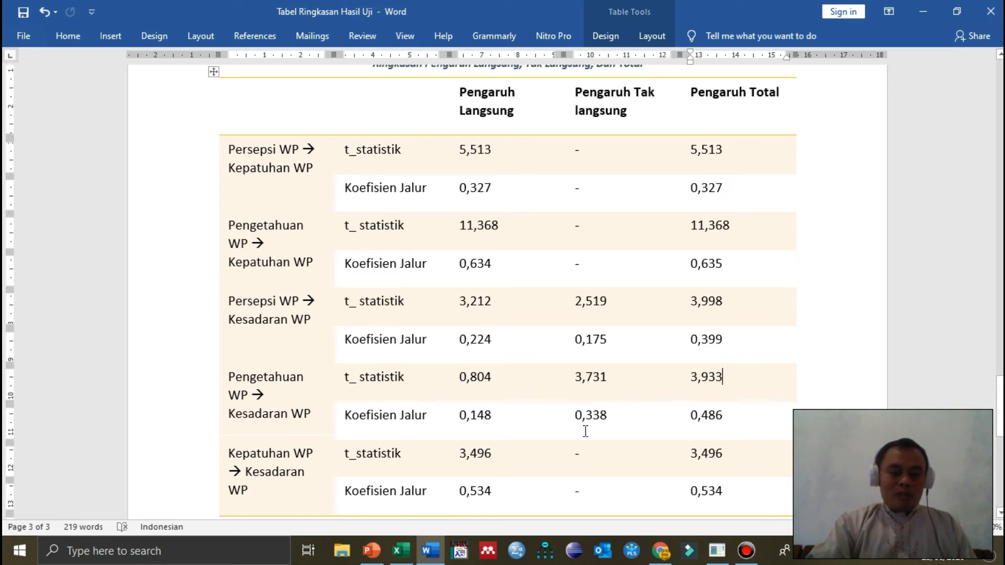
scroll(585, 431, "down", 1)
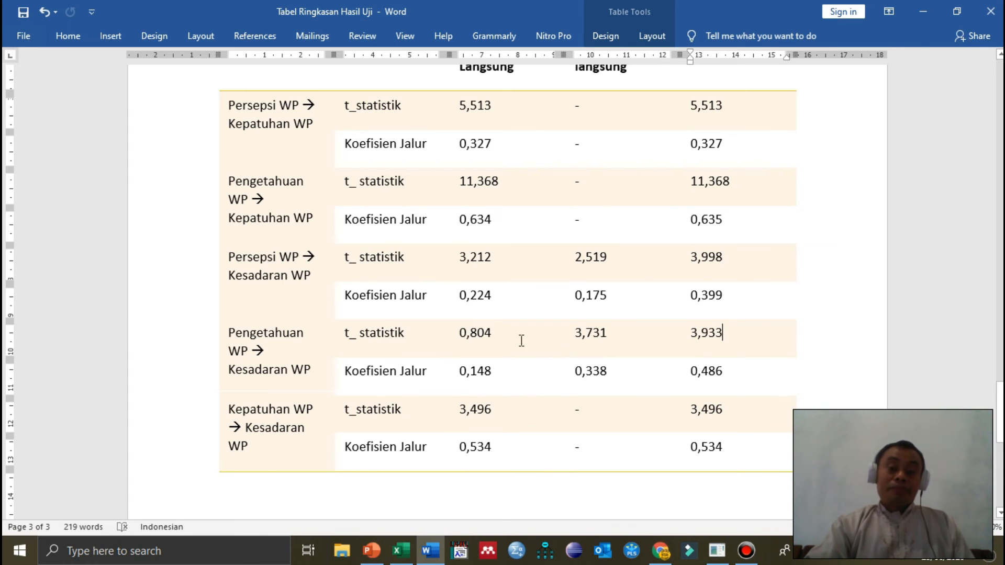
scroll(453, 402, "up", 1)
scroll(453, 401, "up", 1)
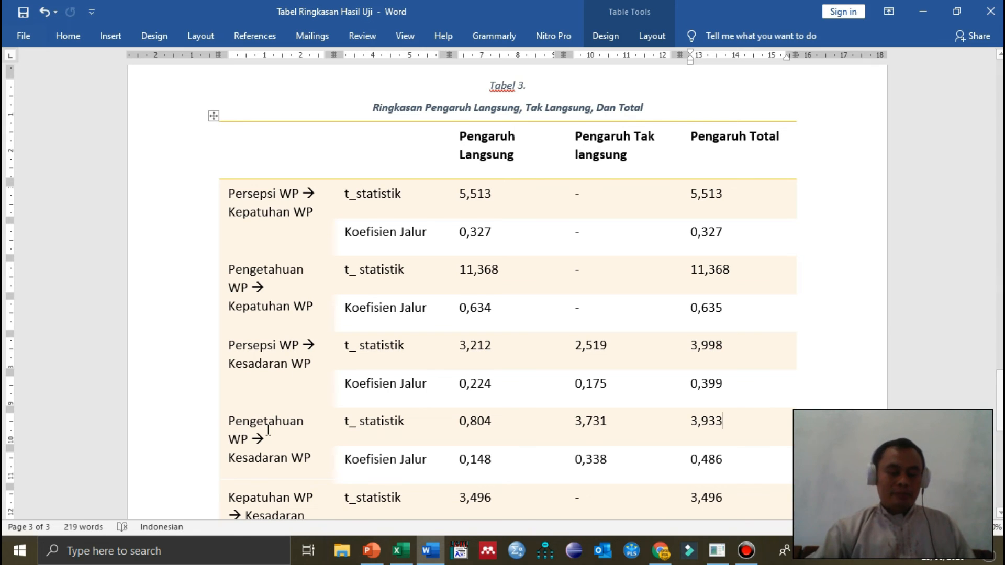
scroll(494, 470, "down", 4)
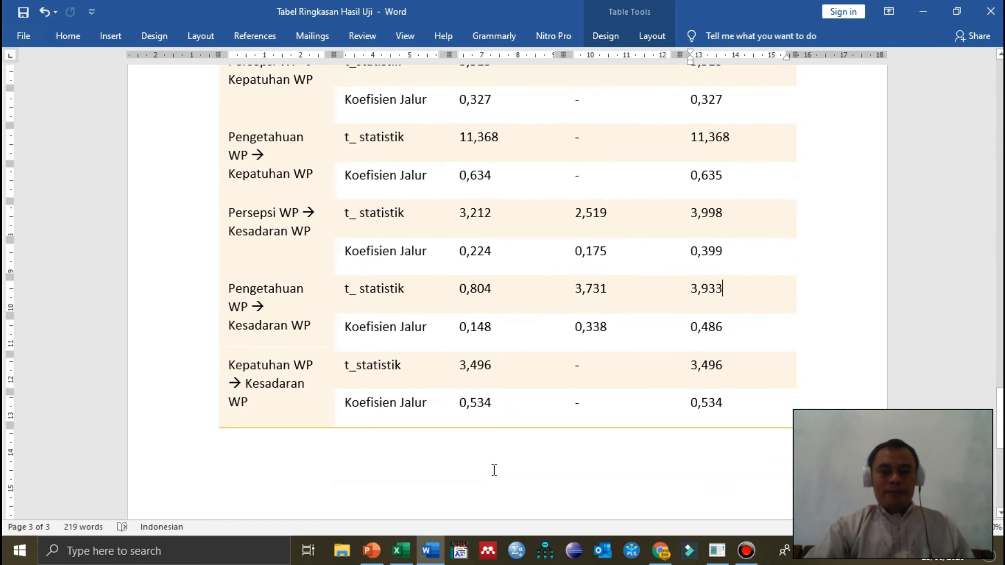
scroll(495, 471, "down", 1)
scroll(495, 470, "up", 2)
scroll(495, 470, "down", 1)
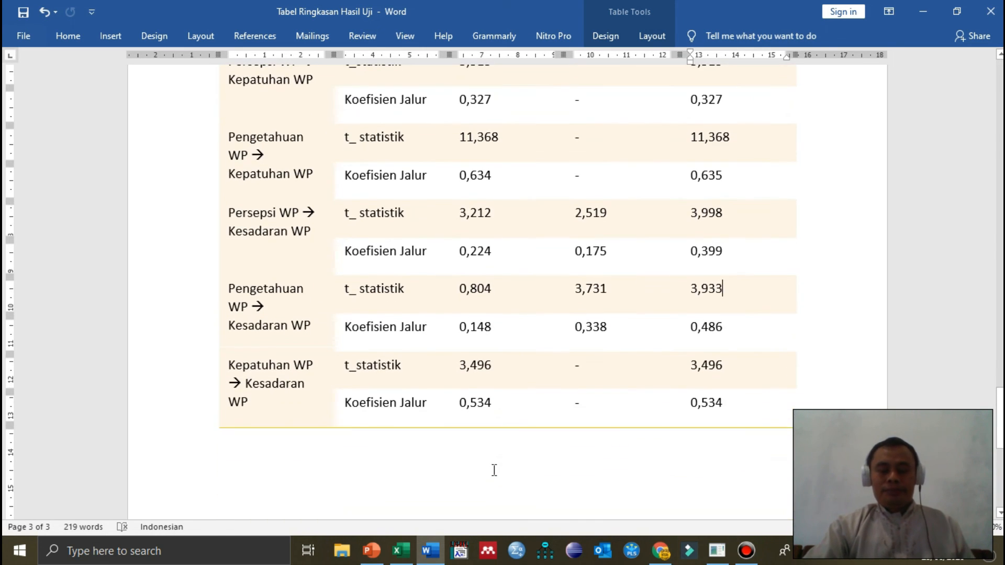
scroll(495, 470, "up", 3)
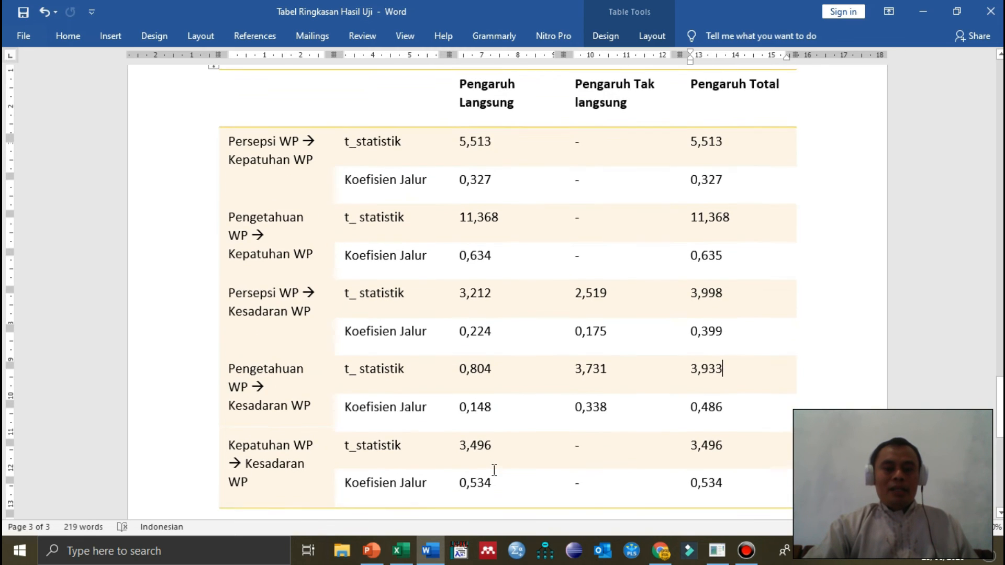
scroll(494, 470, "up", 1)
scroll(494, 470, "down", 1)
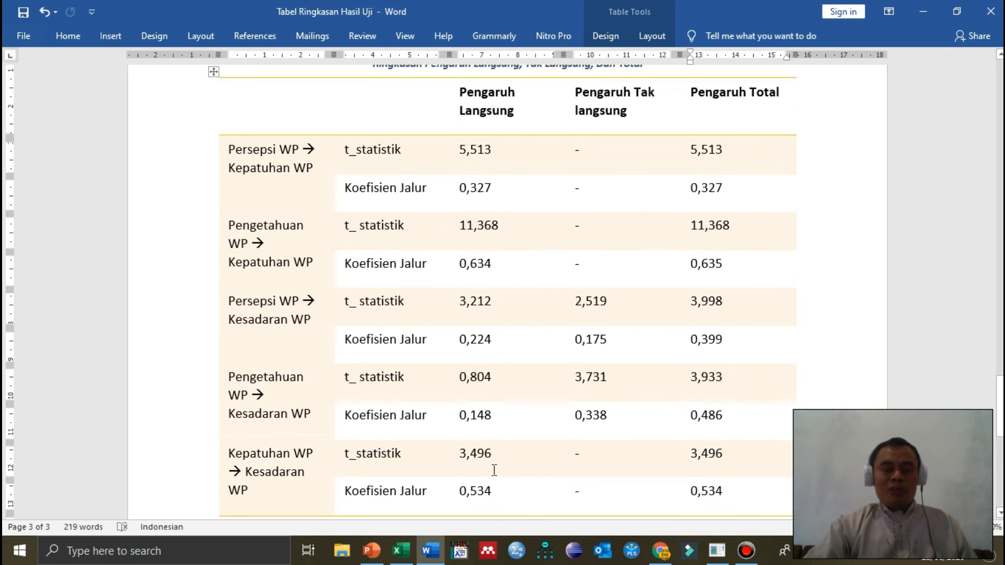
scroll(494, 470, "up", 1)
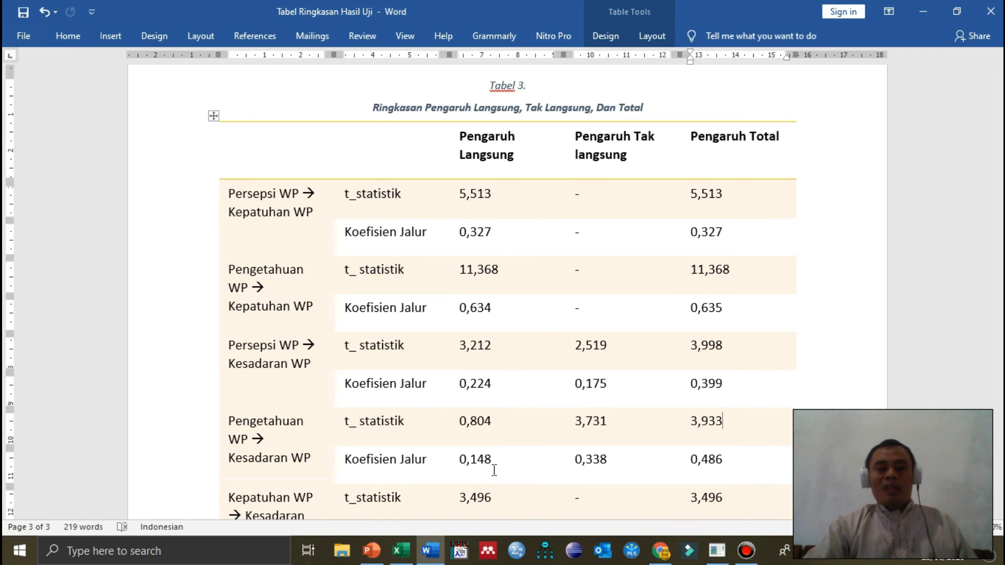
Step: Switch to SmartPLS and show the R Square matrix of PLS Algorithm (Run No. 5) for Kepatuhan WP and Kesadaran WP
left_click(718, 550)
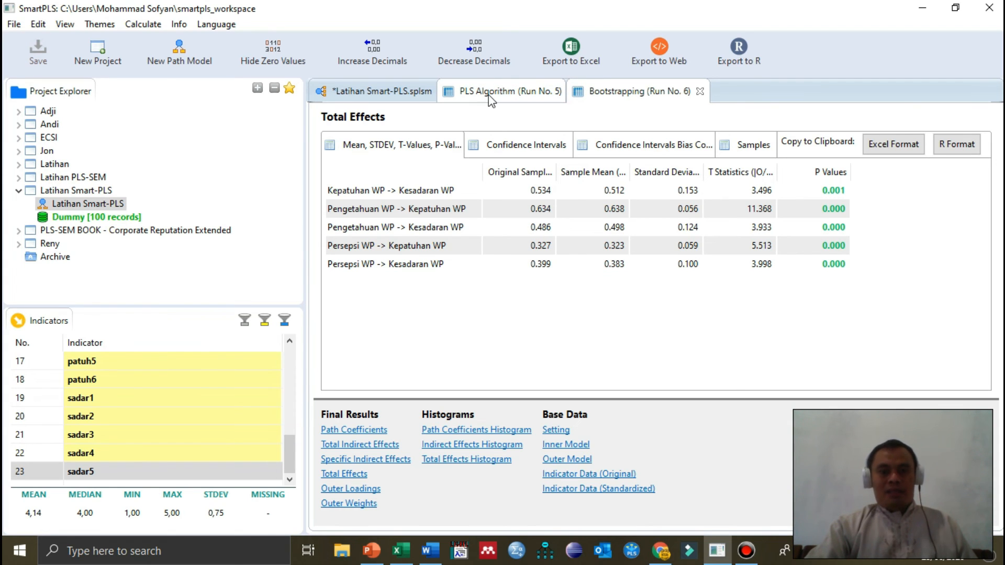
left_click(490, 97)
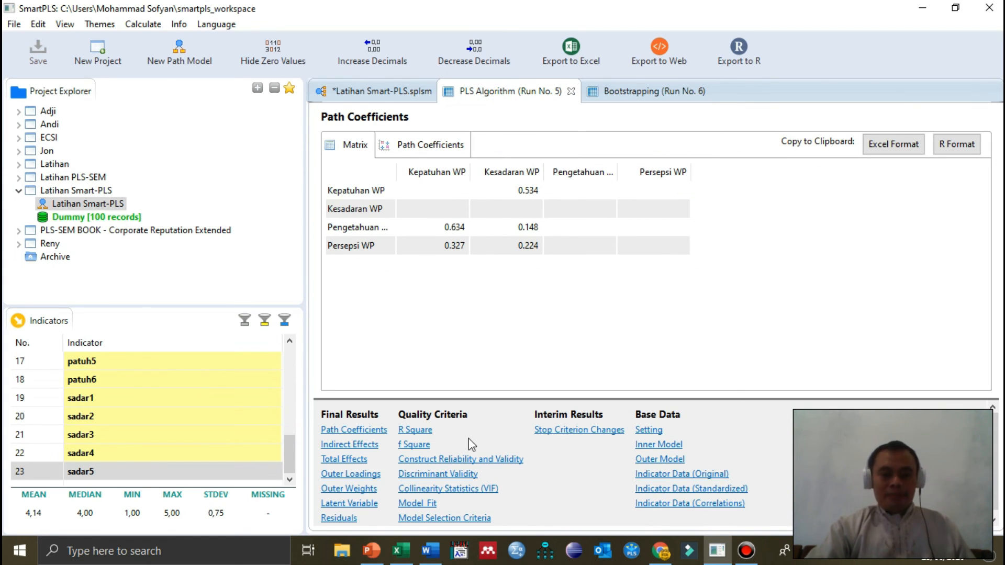
left_click(421, 432)
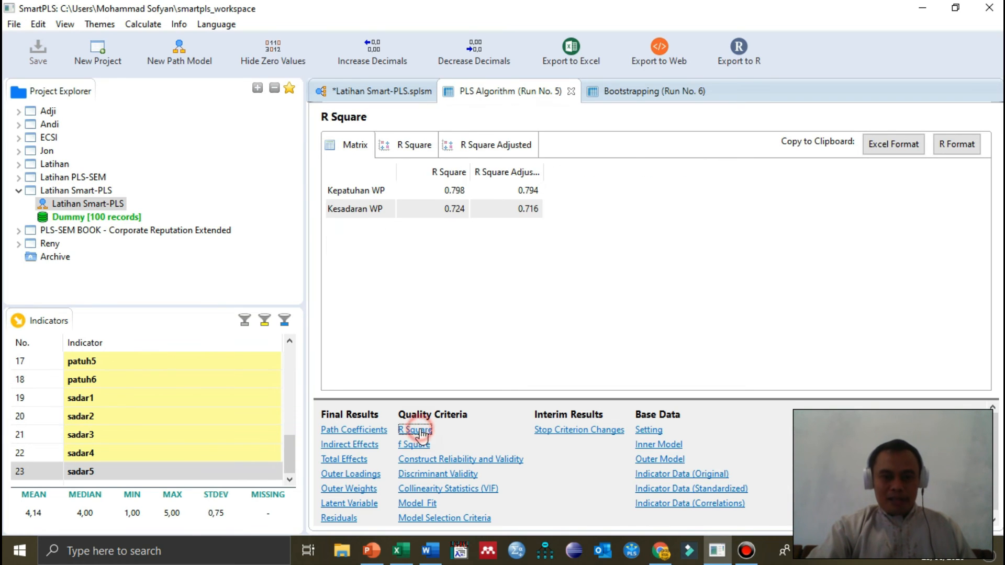
left_click(349, 171)
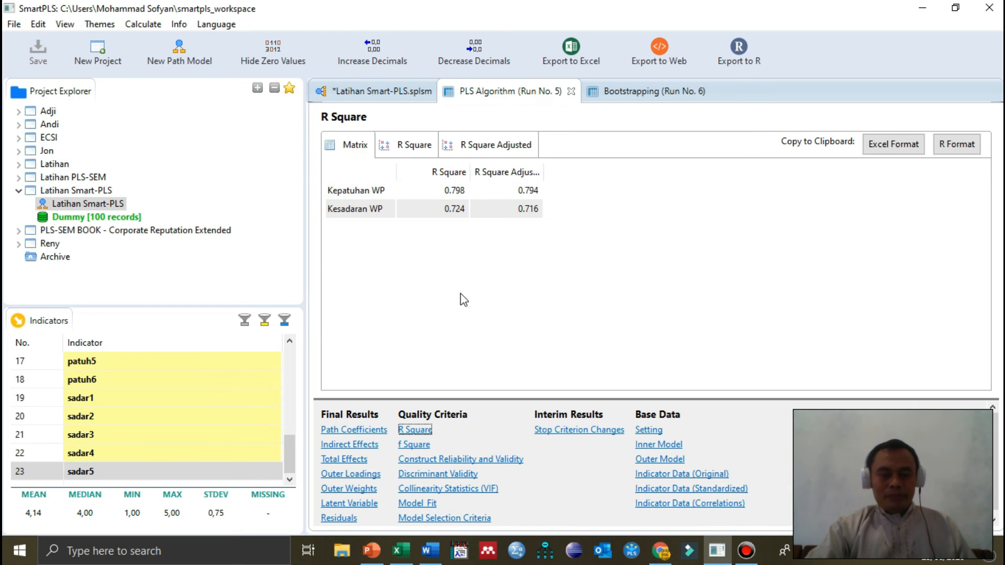
Step: Switch to Word and insert an empty table of three columns and three rows below Tabel 3
left_click(437, 559)
scroll(644, 435, "down", 5)
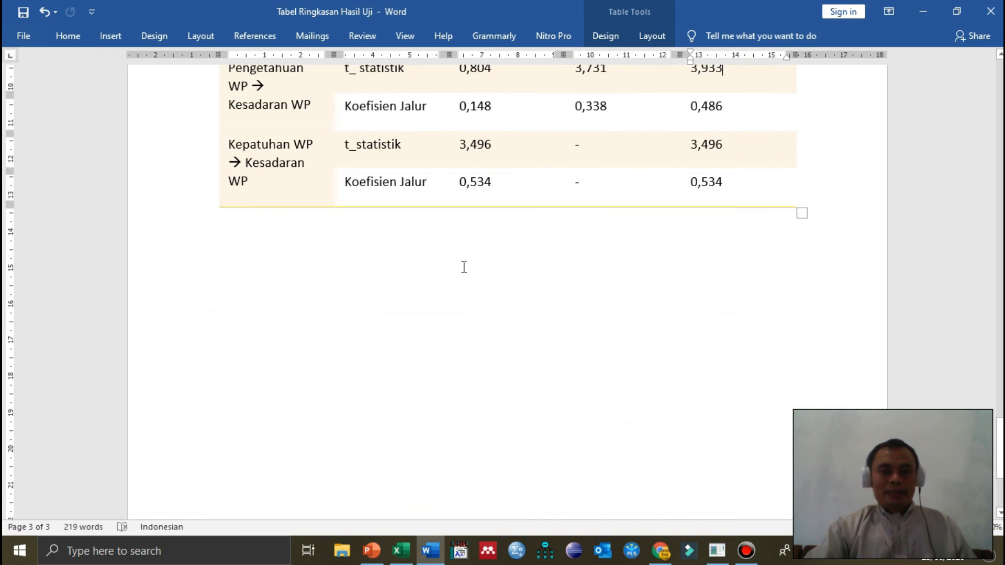
left_click(463, 267)
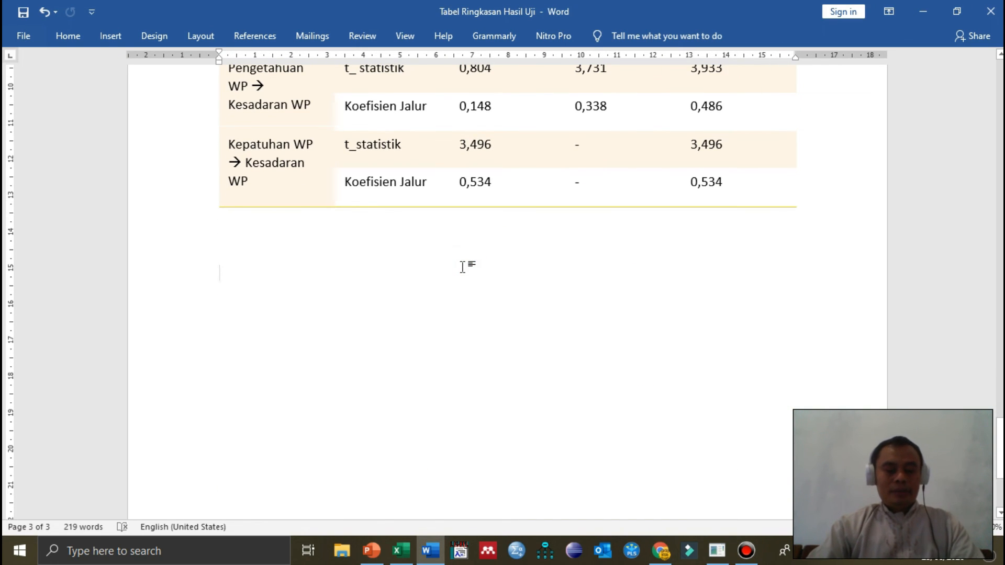
left_click(112, 38)
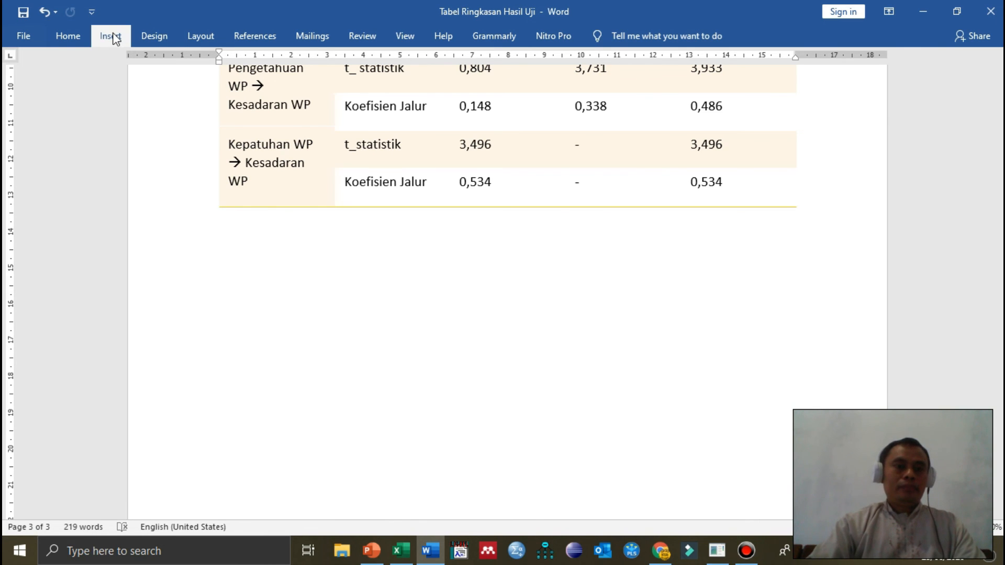
left_click(114, 37)
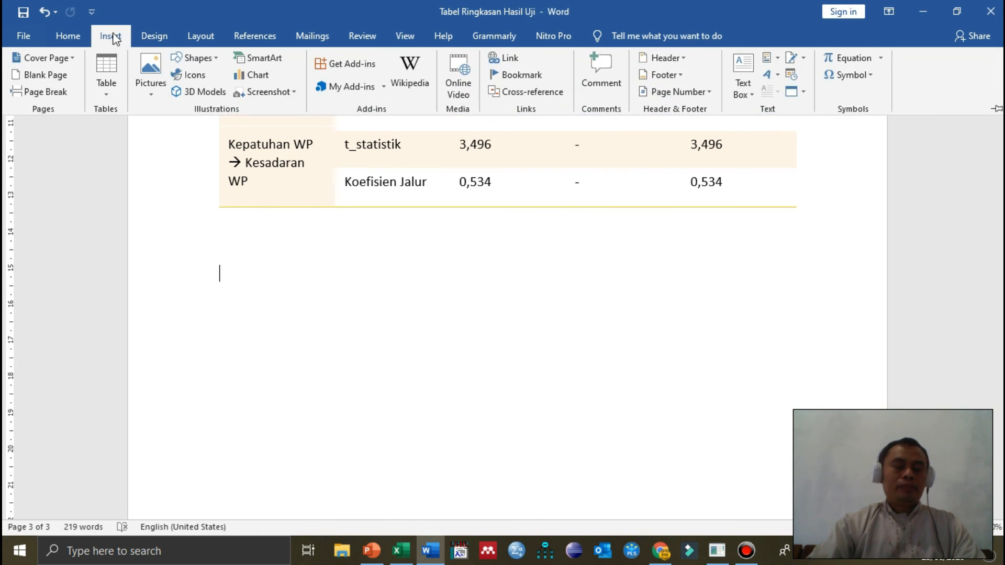
left_click(103, 74)
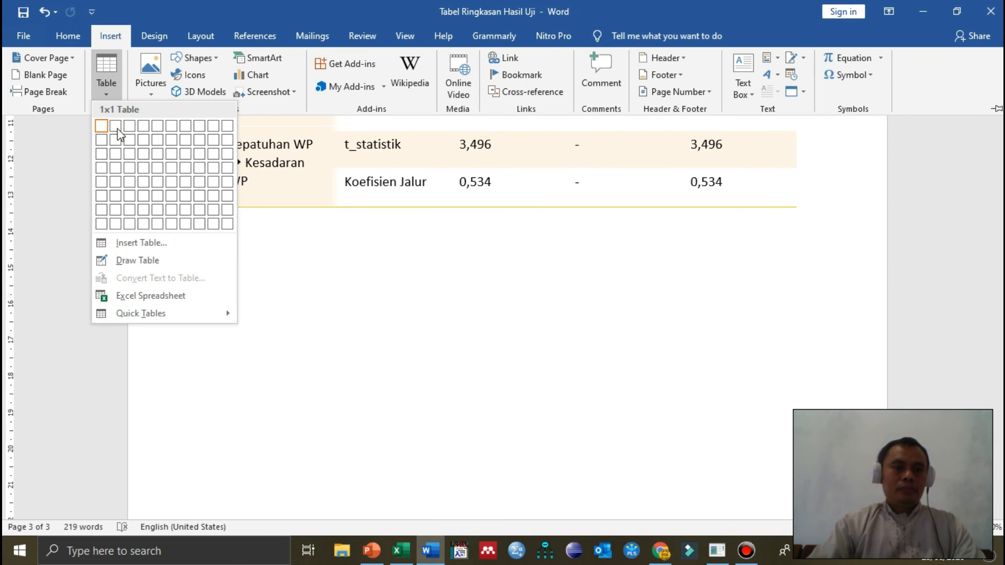
left_click(129, 154)
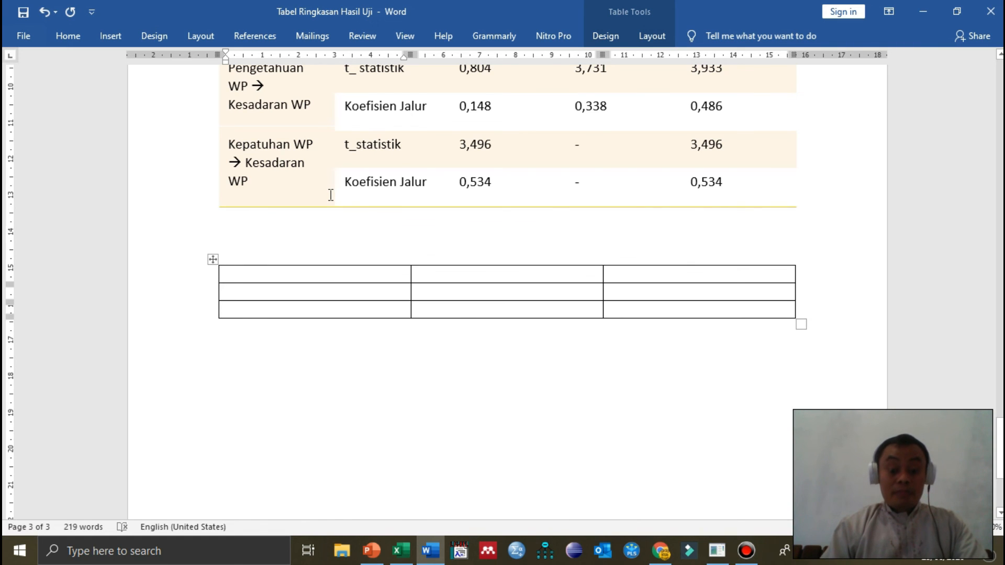
Step: Fill the new table's header row with Model, Nilai R-Square and Keterangan
type("Model")
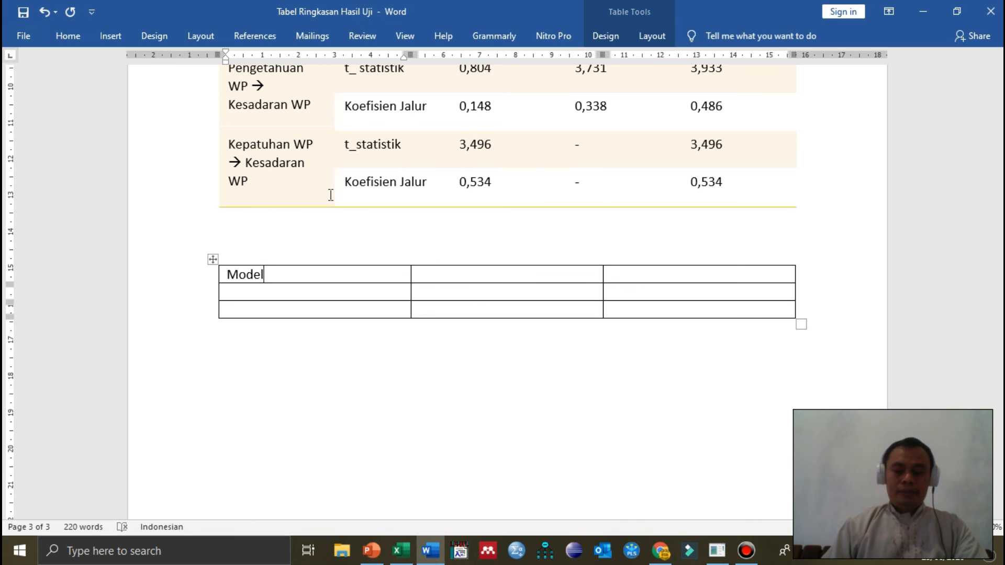
key("Tab")
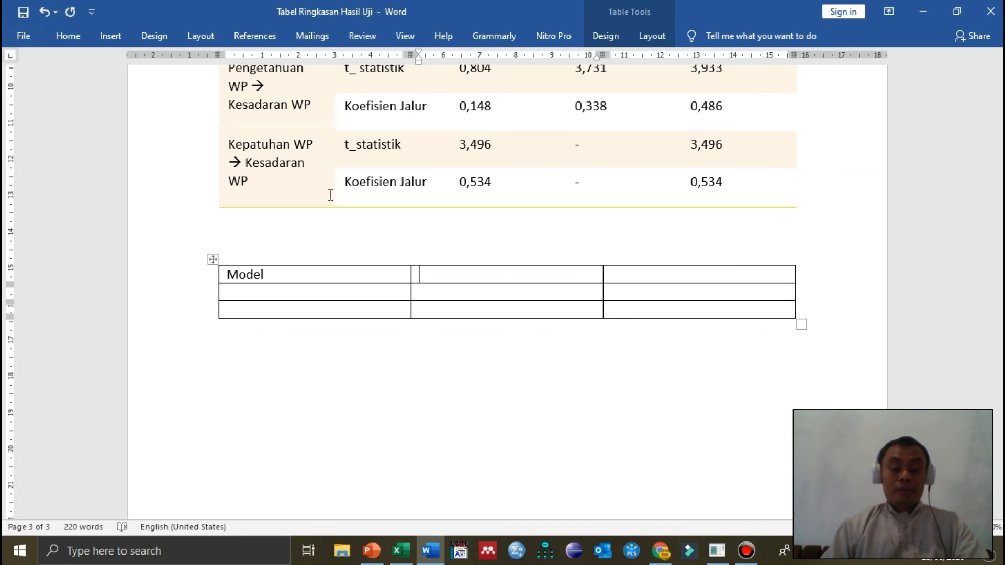
type("Nilai")
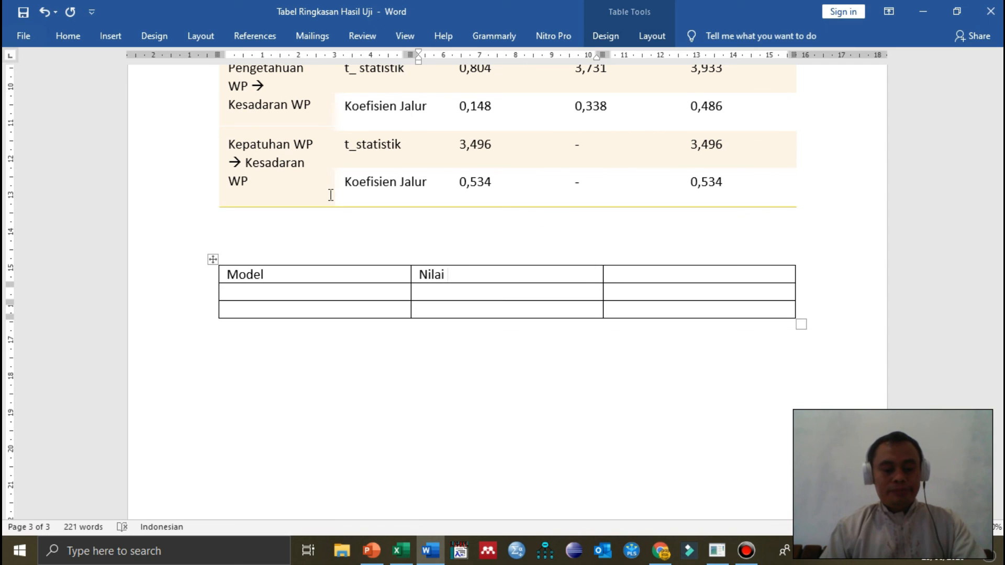
type(" R-Sq")
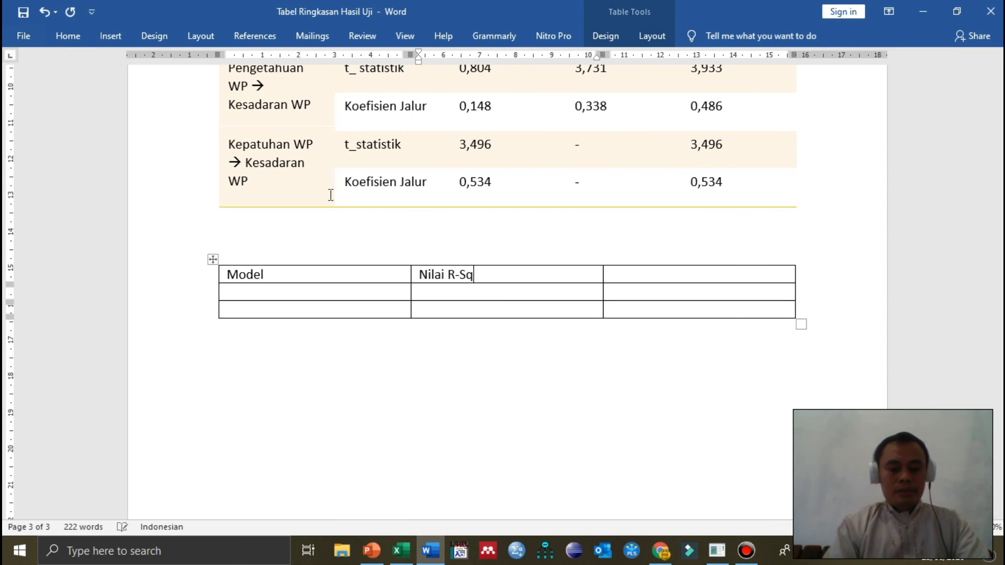
type("uare")
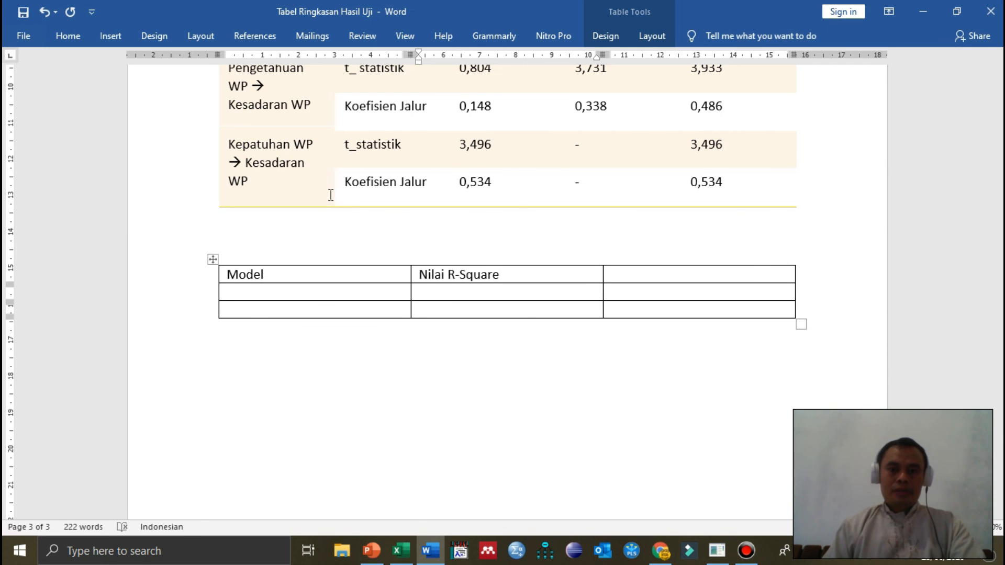
key("Tab")
type("Ketr")
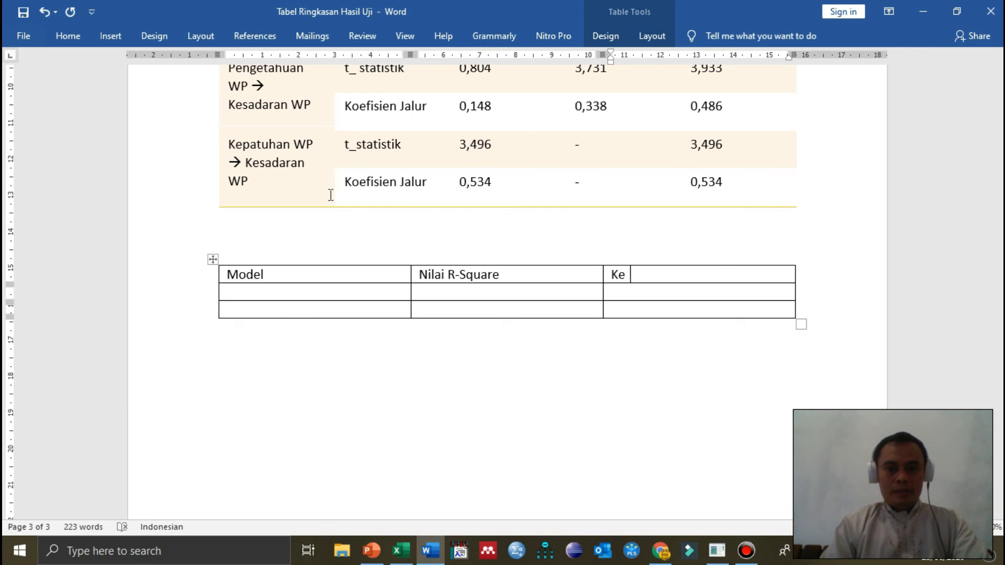
key("BackSpace")
type("eterangan")
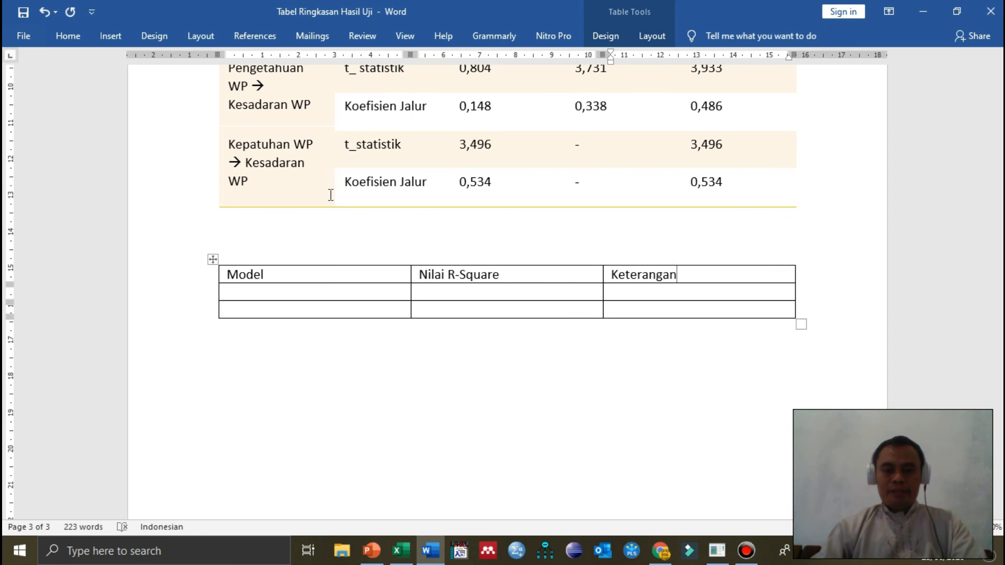
Step: Fill the first row under the headers with Kepatuhan Wajib Pajak and its R Square from SmartPLS, 0,798
left_click(265, 289)
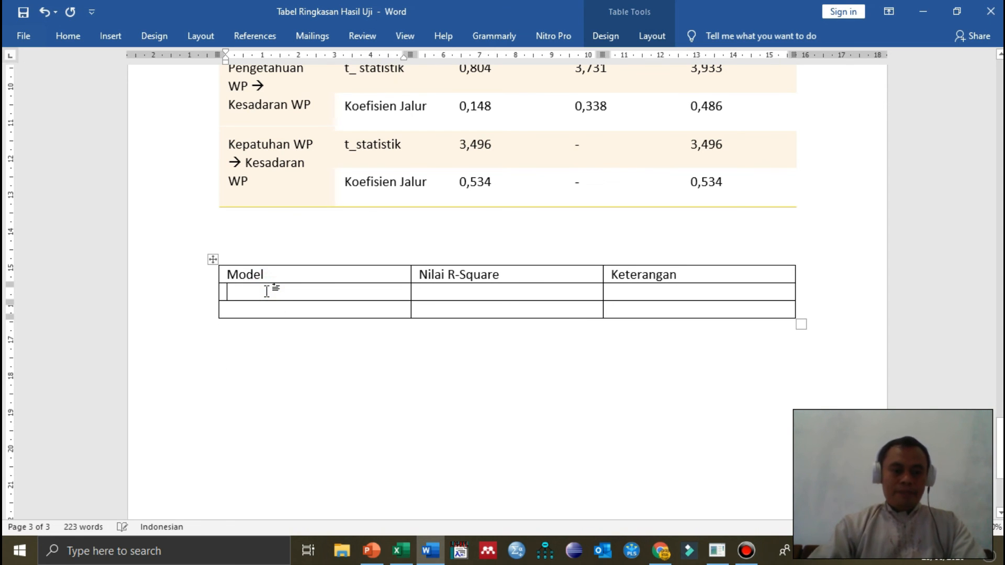
type("Kepatuha")
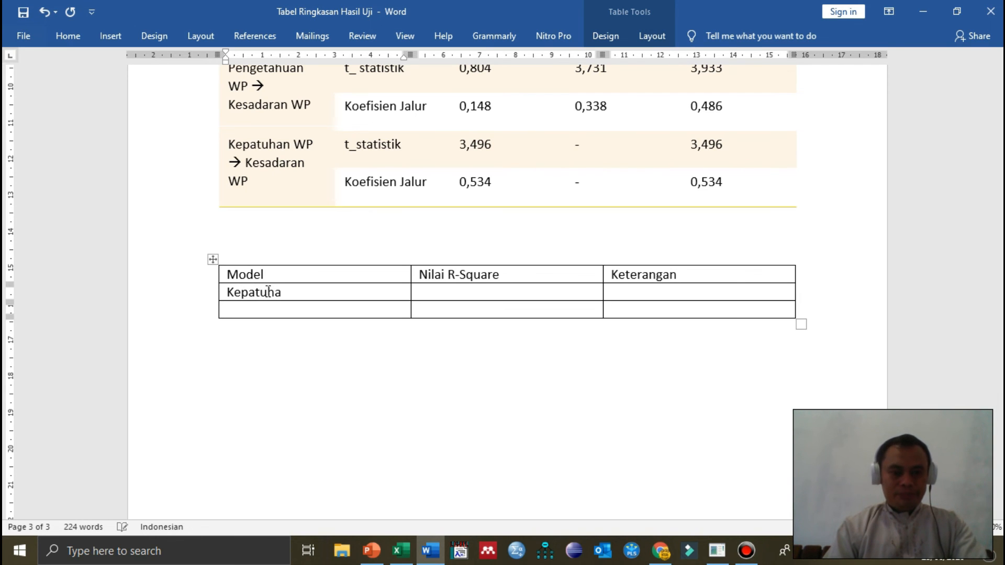
type("n ")
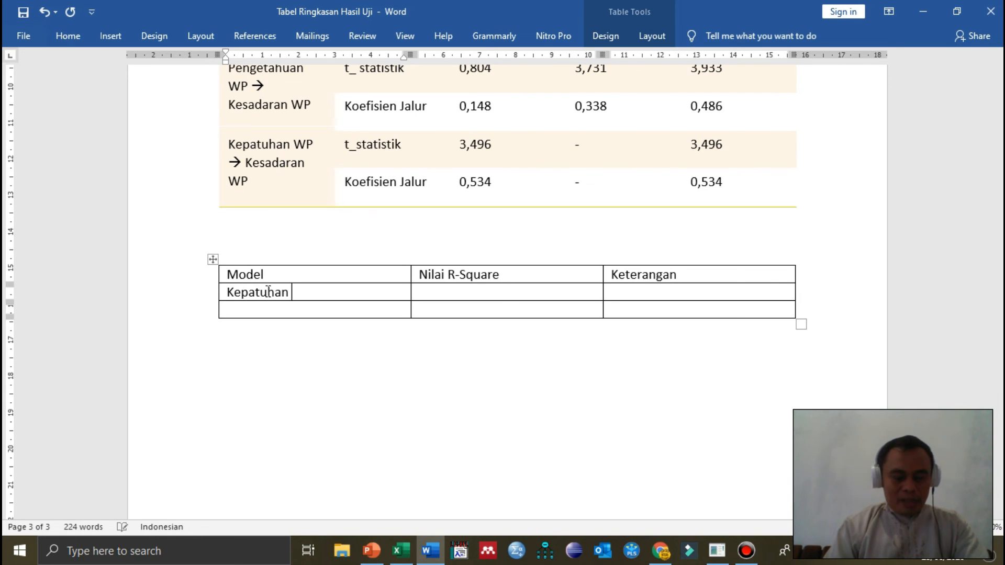
type("Wajib Pajak")
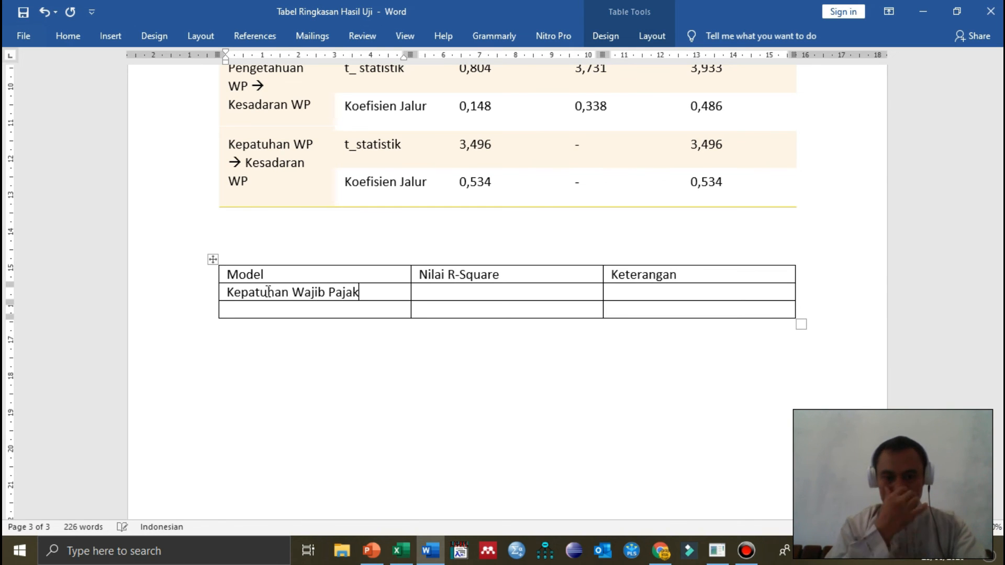
left_click(455, 291)
left_click(717, 551)
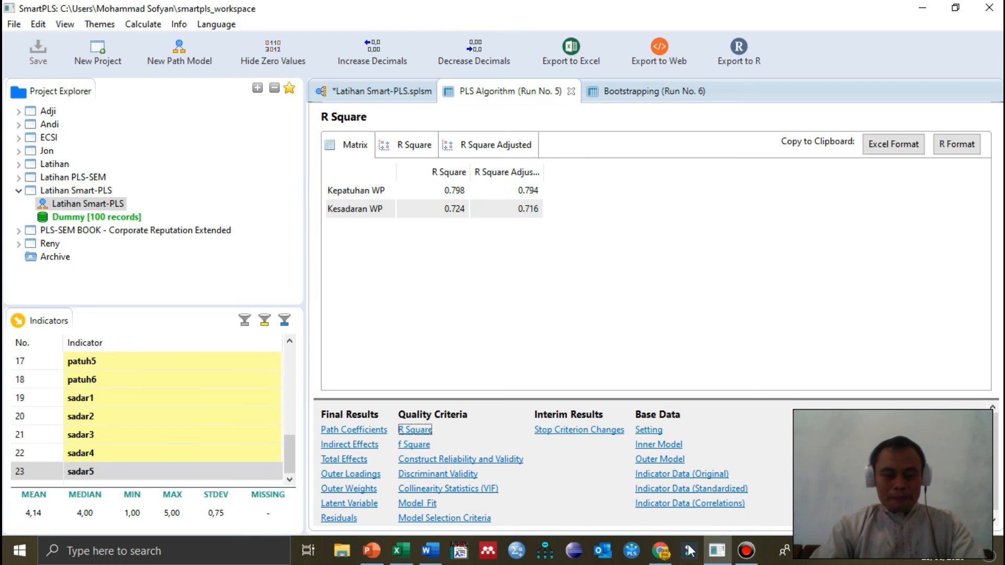
left_click(440, 553)
type("0,")
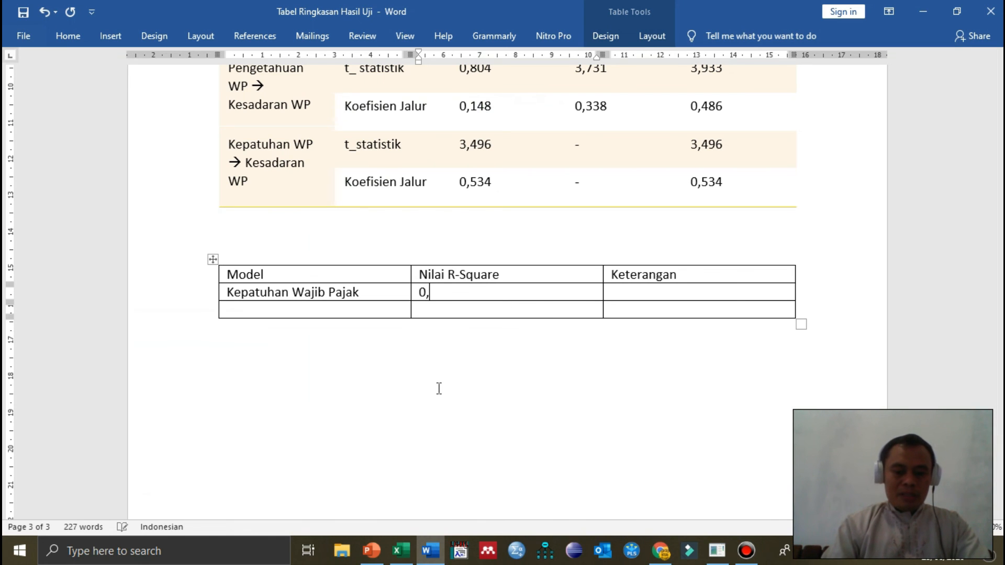
type("78")
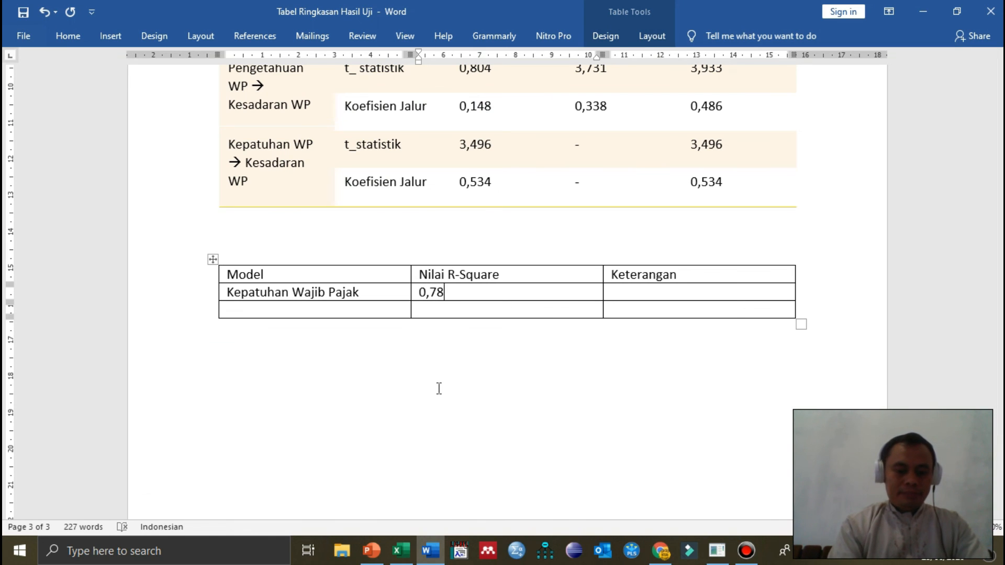
type("8")
key("Left")
key("BackSpace")
type("9")
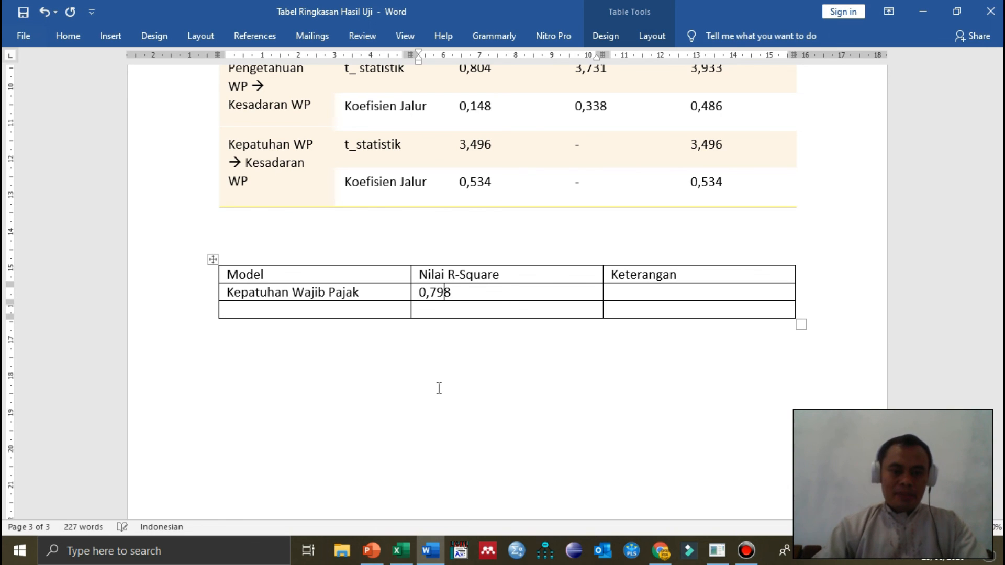
Step: Fill the last table row with Kesadaran Wajib Pajak and its R Square from SmartPLS, 0,724
left_click(262, 315)
type("Kesadaran Wajib")
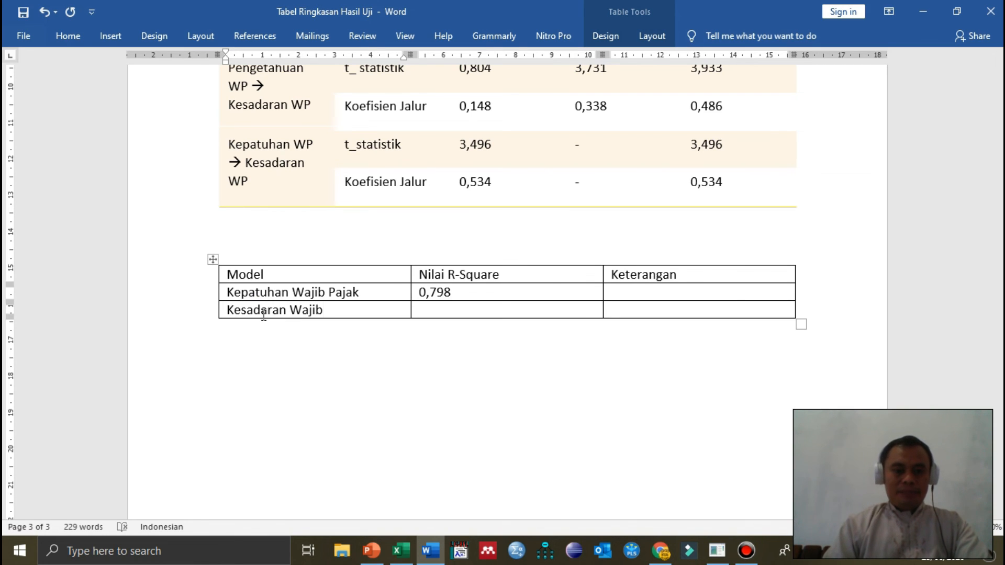
type(" Pajak")
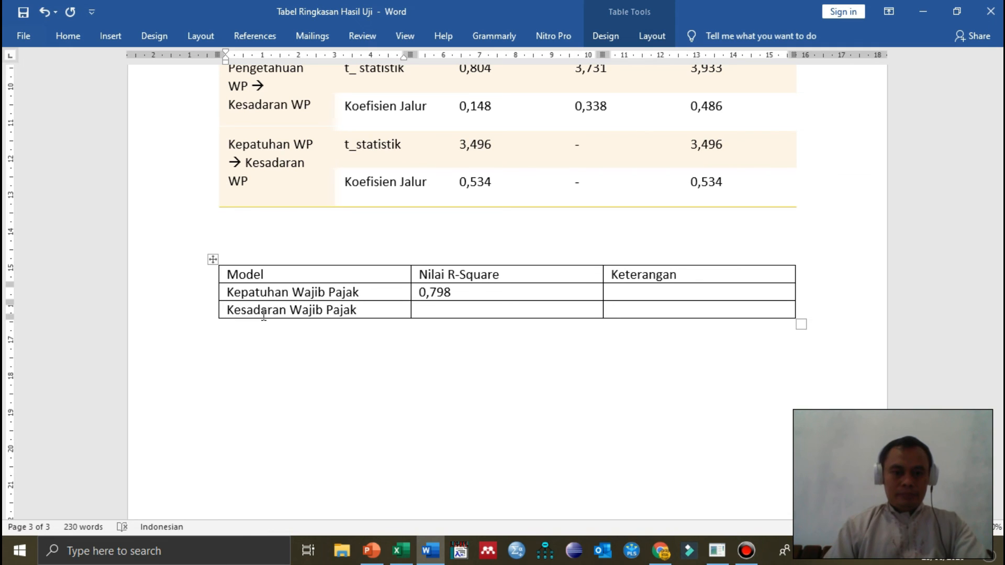
left_click(458, 309)
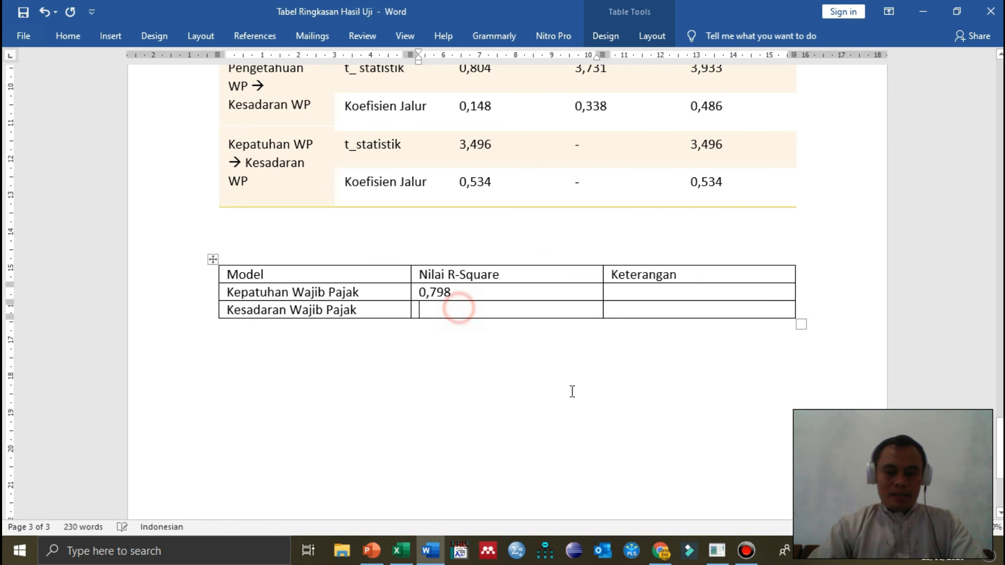
left_click(718, 551)
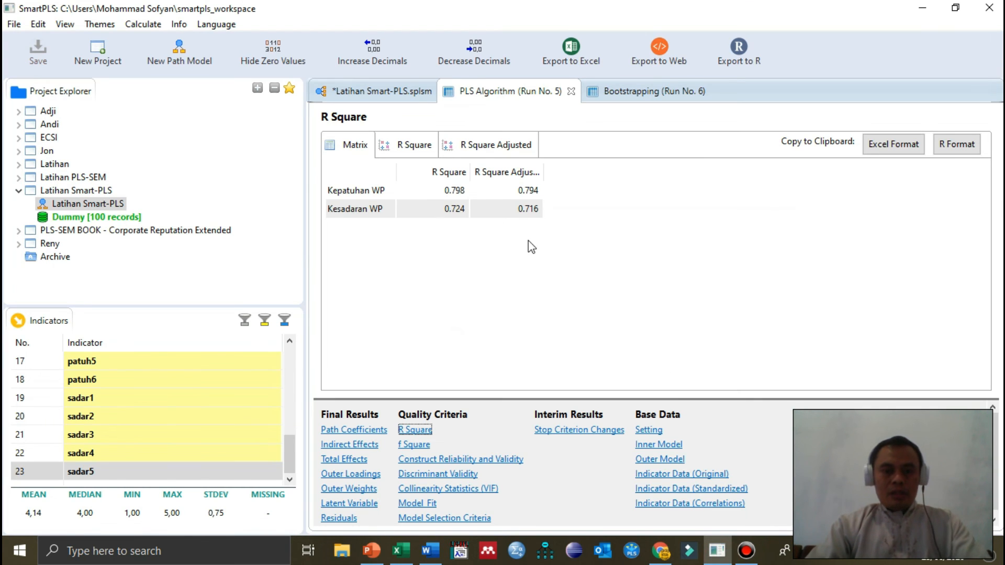
left_click(437, 559)
type("0")
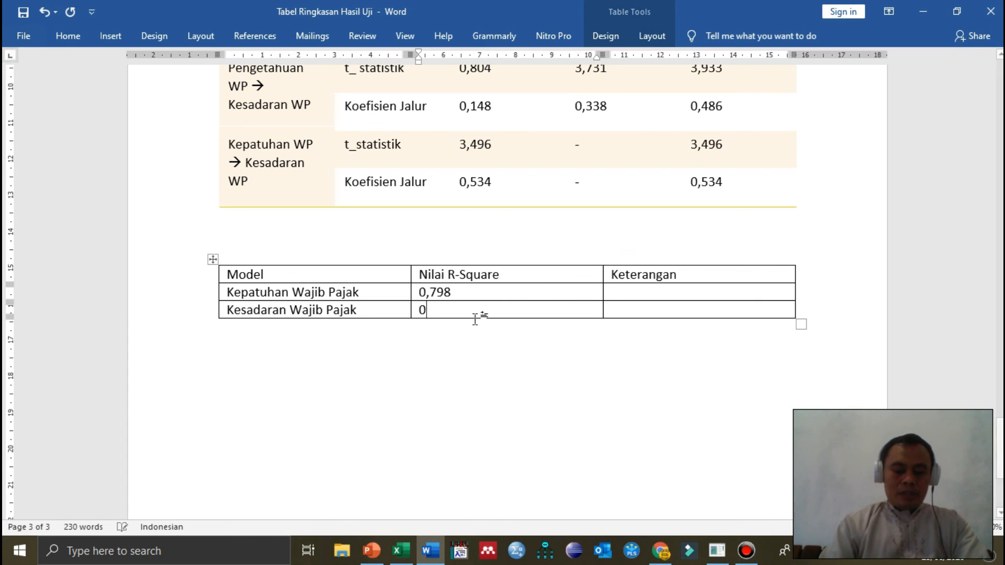
type(",72")
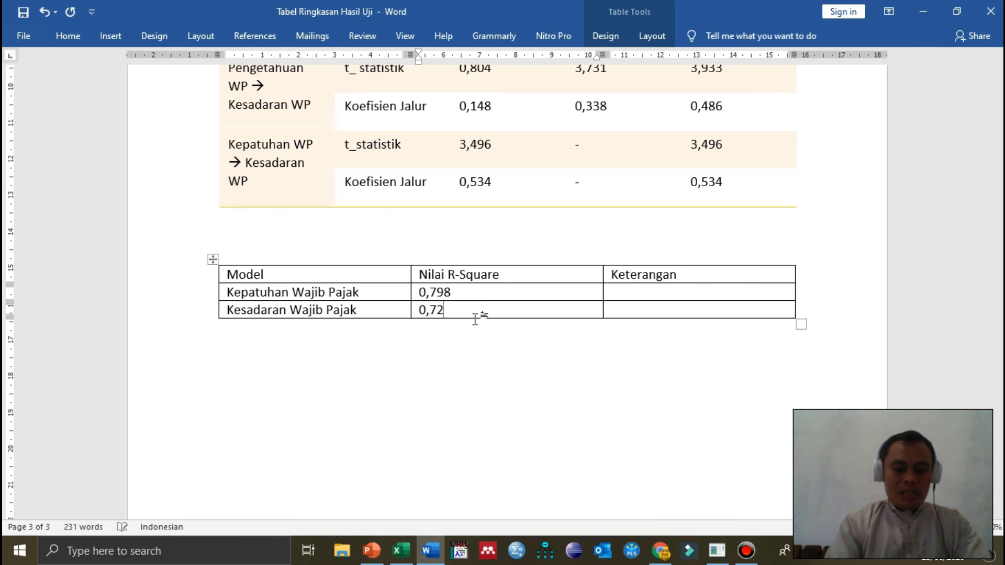
type("4")
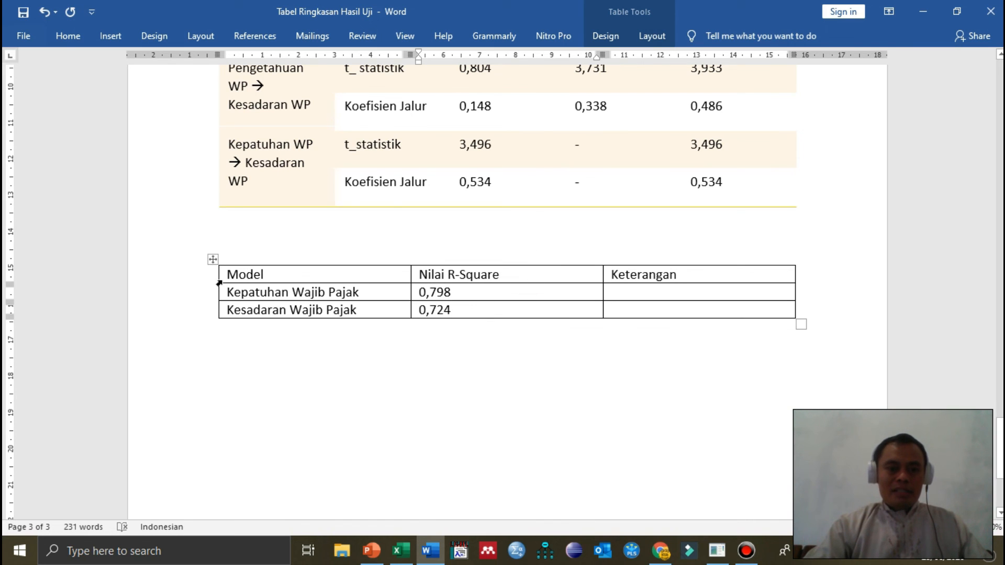
Step: Enter the Keterangan values: Model Kuat for Kepatuhan Wajib Pajak and Model Mendekati Kuat for Kesadaran Wajib Pajak
left_click_drag(226, 274, 769, 280)
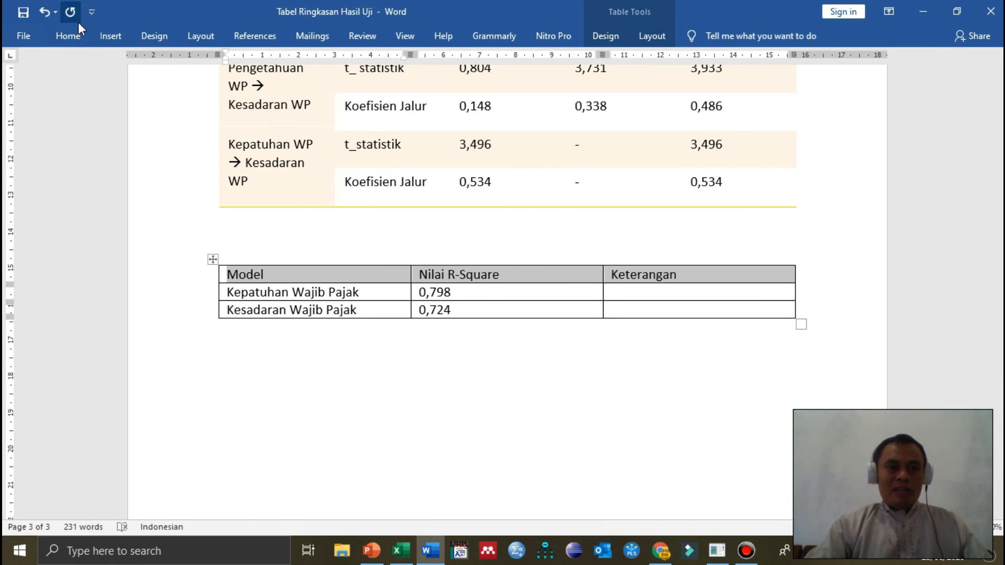
left_click(67, 34)
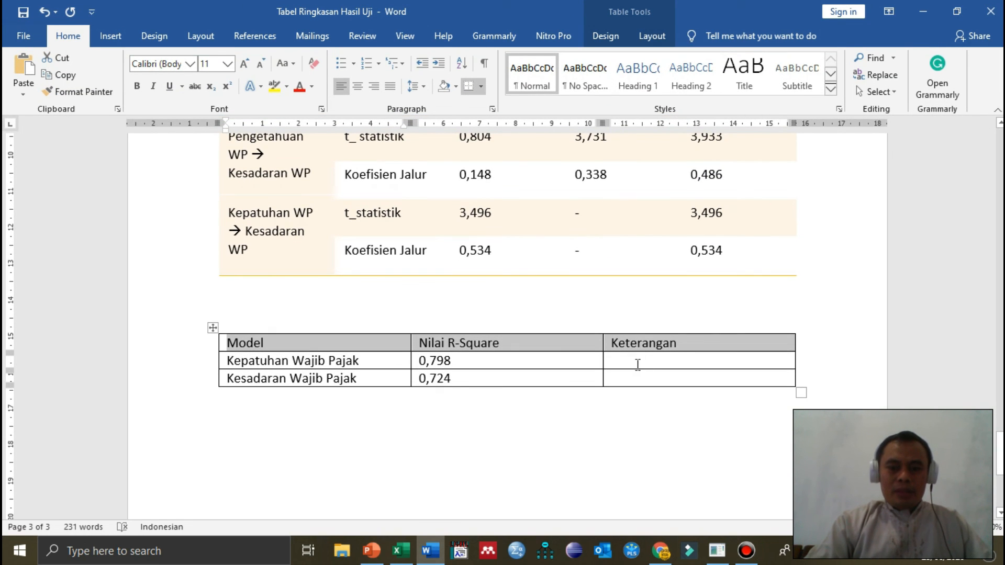
left_click(638, 363)
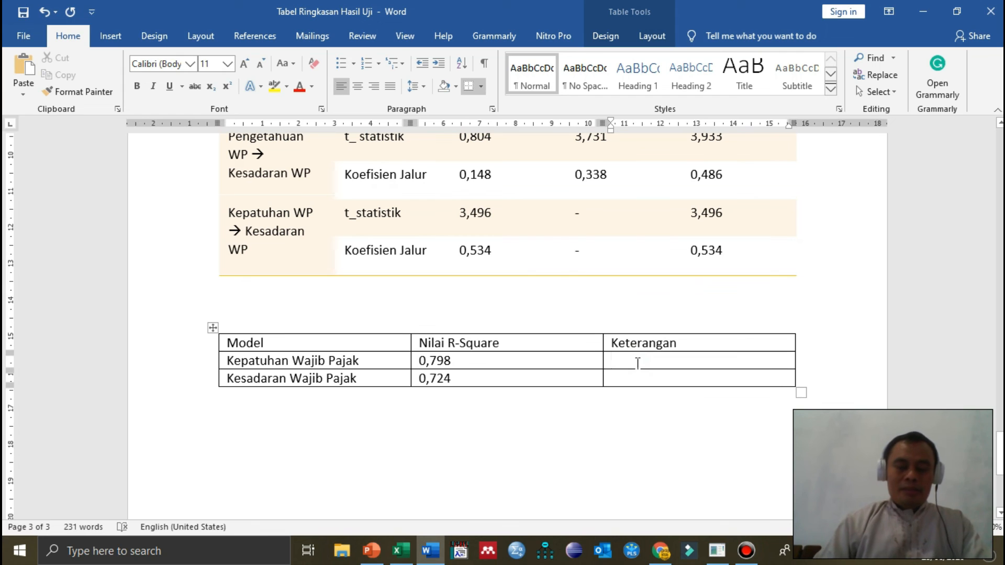
type("Model Kuat")
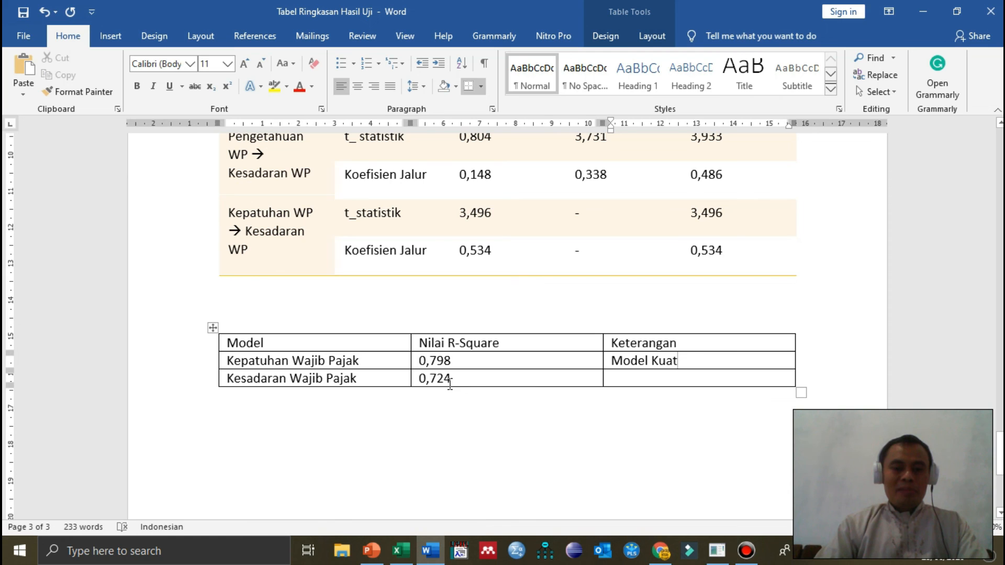
left_click(633, 380)
type("Model M")
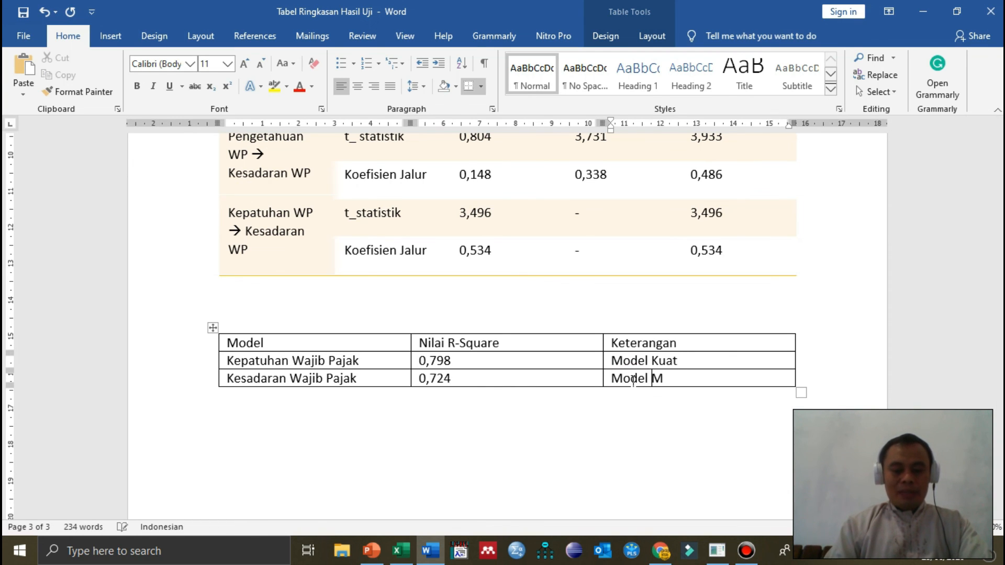
type("ende")
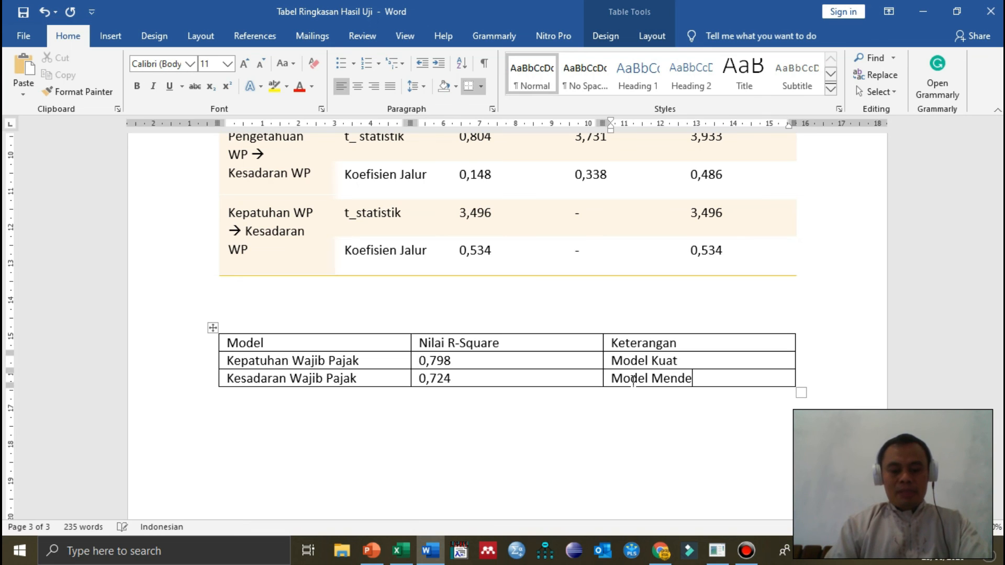
type("kati Kuat")
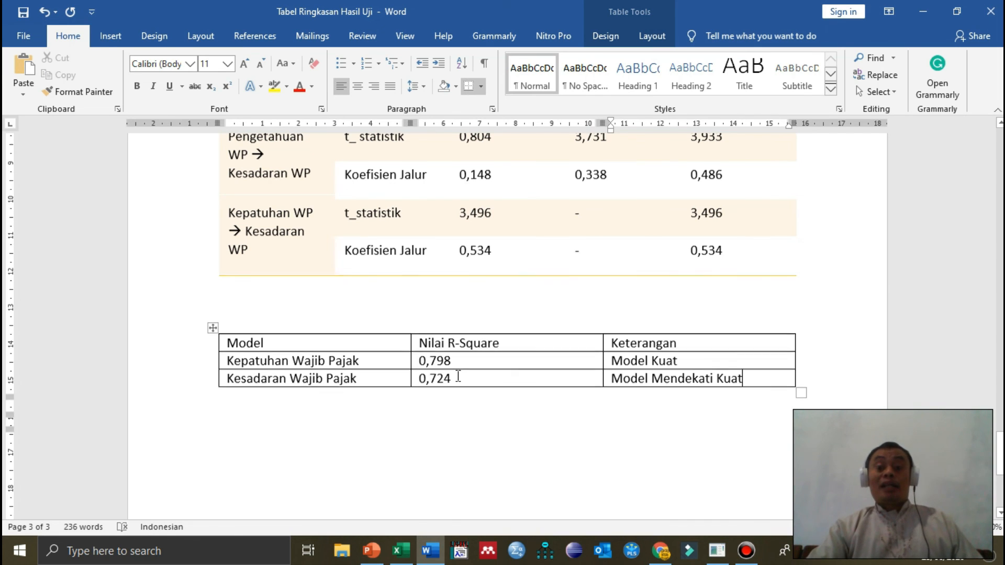
Step: Add the heading Persamaan Model on its own line below the R-Square table
scroll(458, 376, "up", 1)
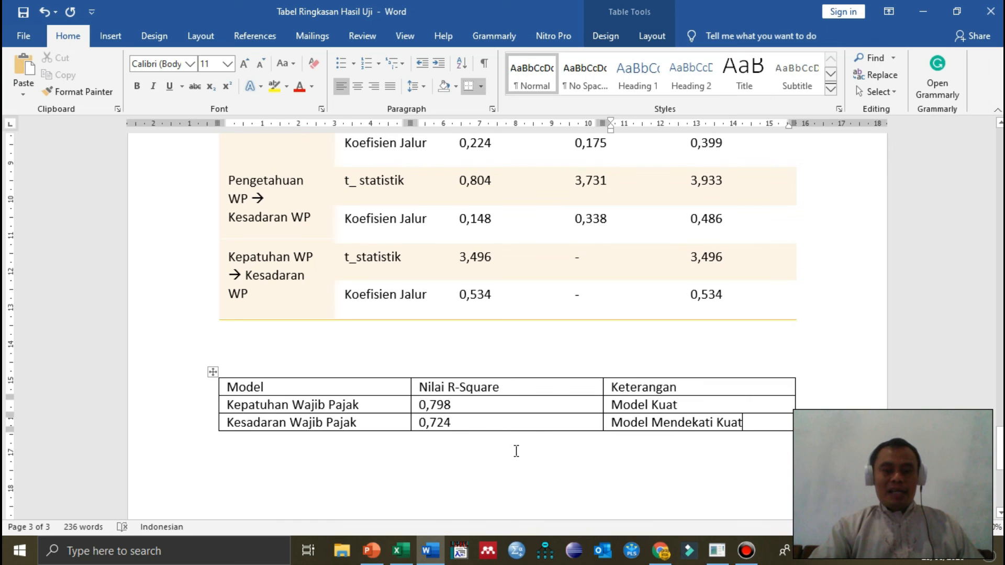
scroll(516, 451, "down", 3)
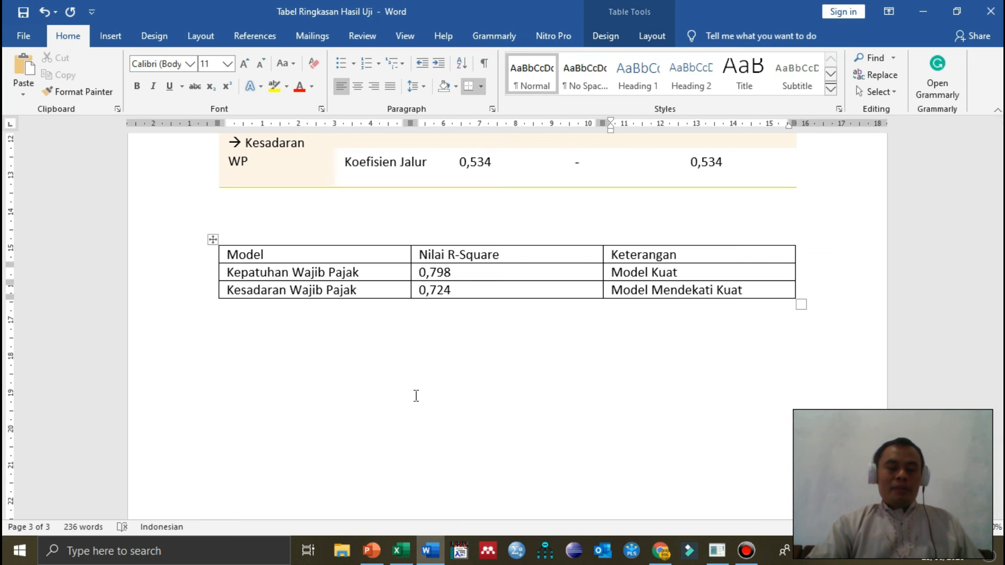
left_click(362, 328)
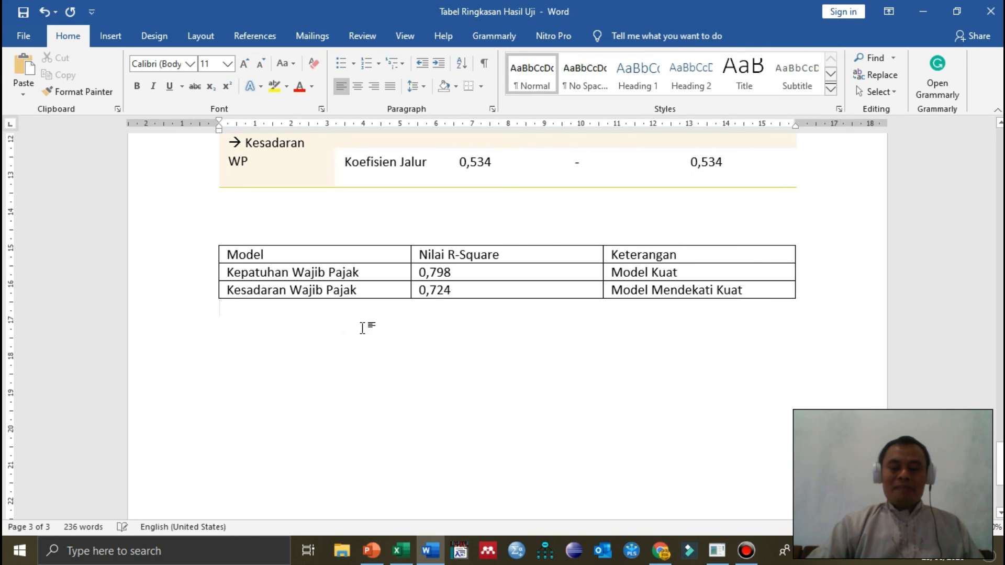
key("Return")
type("Persam")
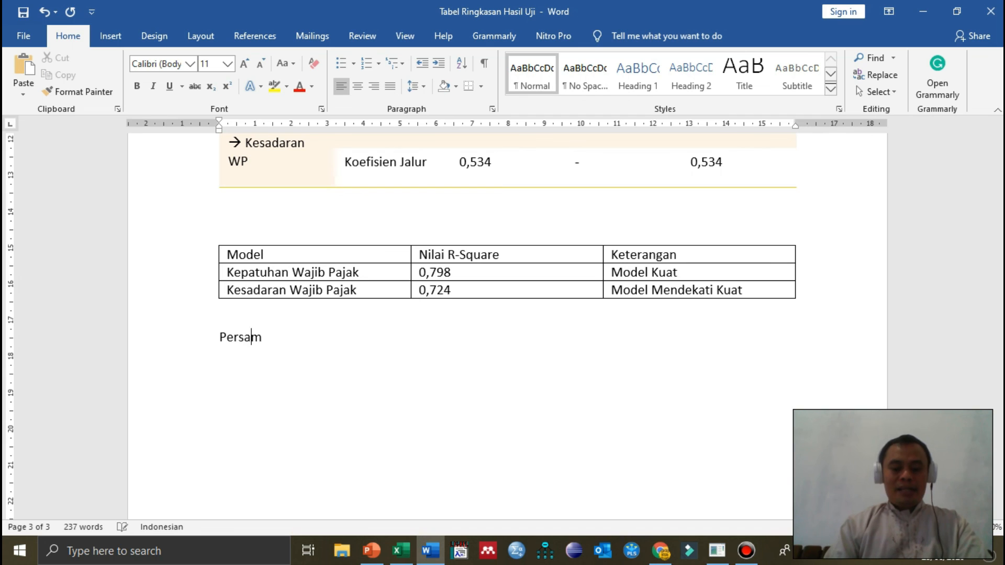
type("aan Model")
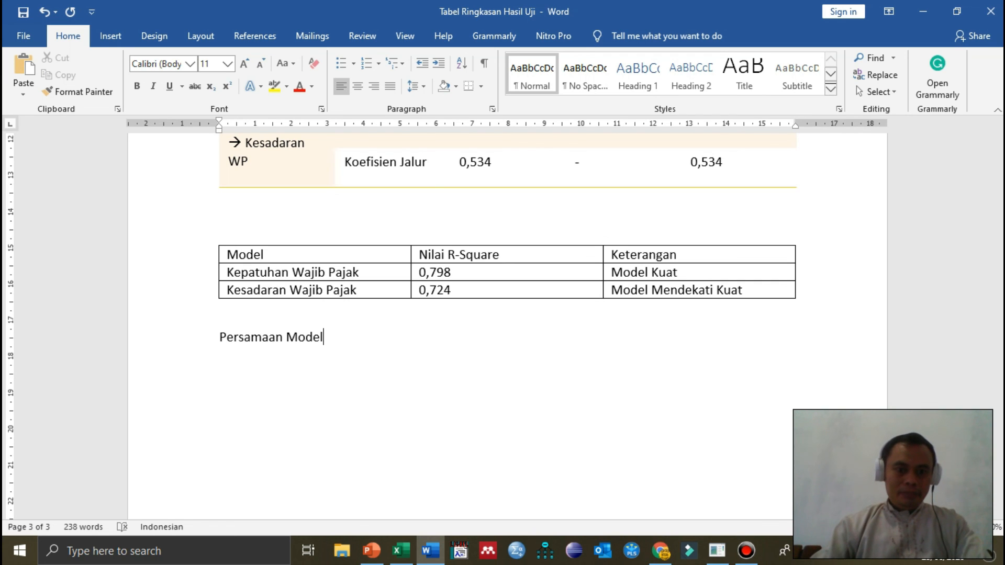
key("Return")
Step: Copy the Model Penelitian text with its equations from slide 5 of the PowerPoint presentation into the Word document under Persamaan Model
left_click(379, 554)
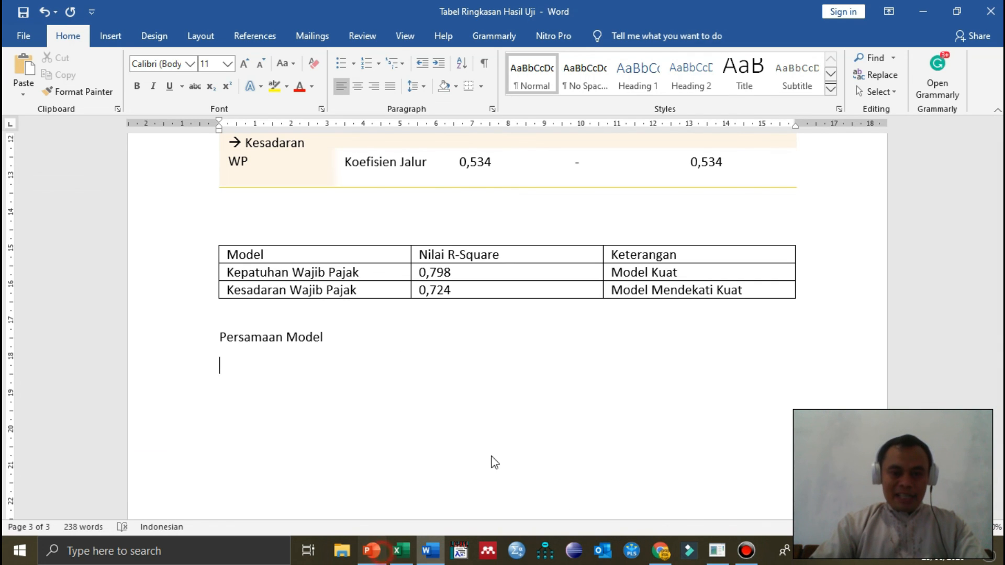
left_click_drag(173, 377, 186, 224)
left_click(135, 381)
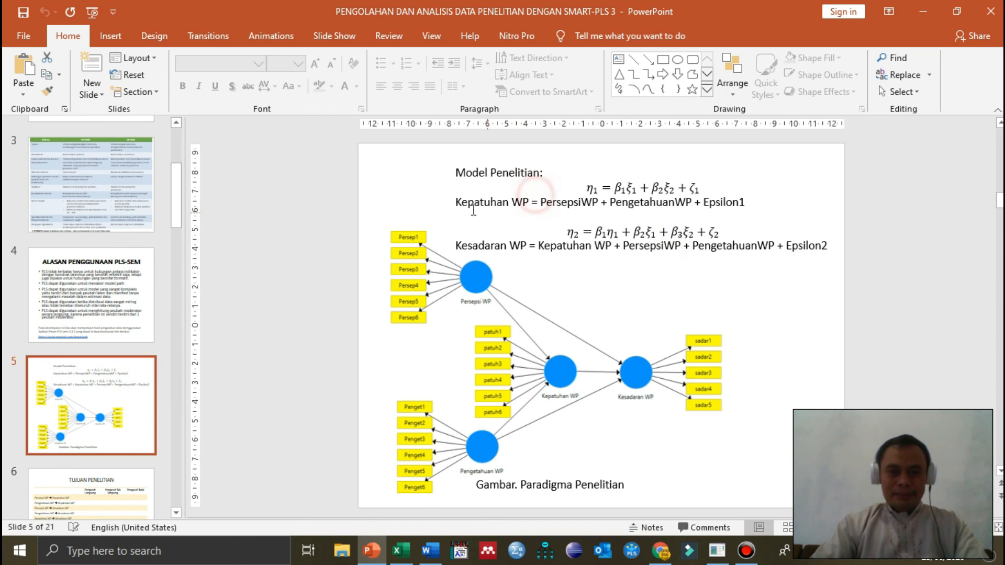
left_click(460, 195)
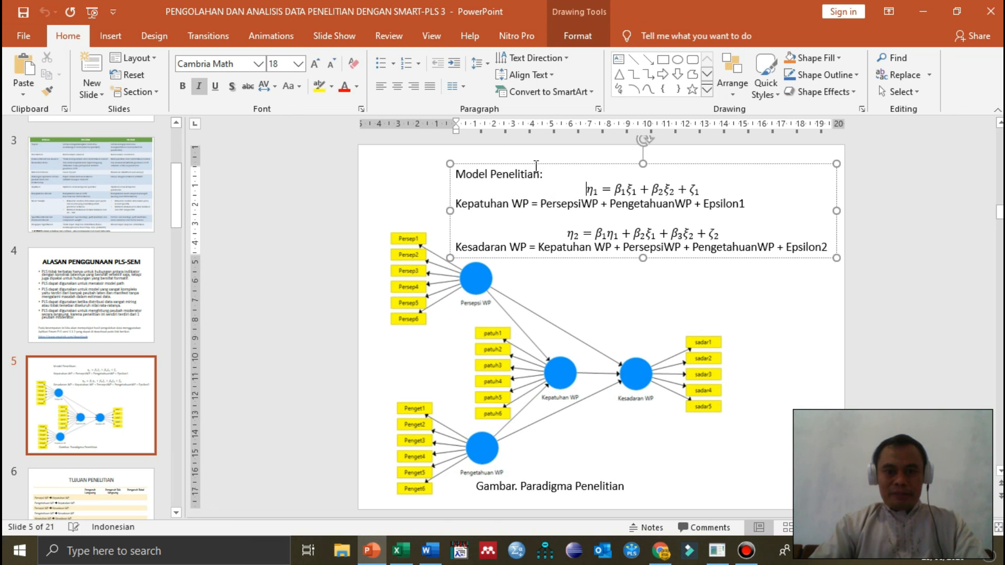
left_click_drag(455, 174, 830, 254)
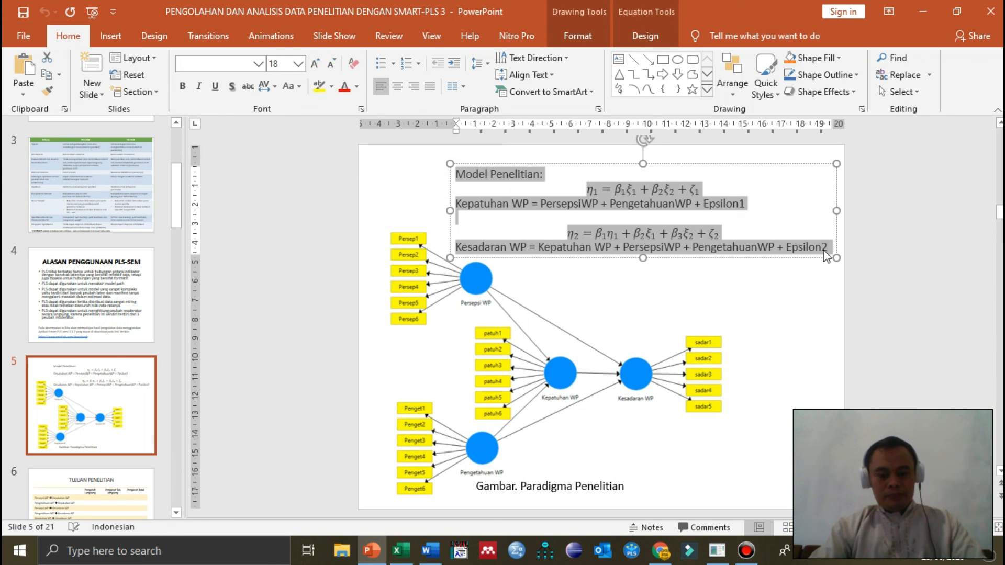
left_click(430, 551)
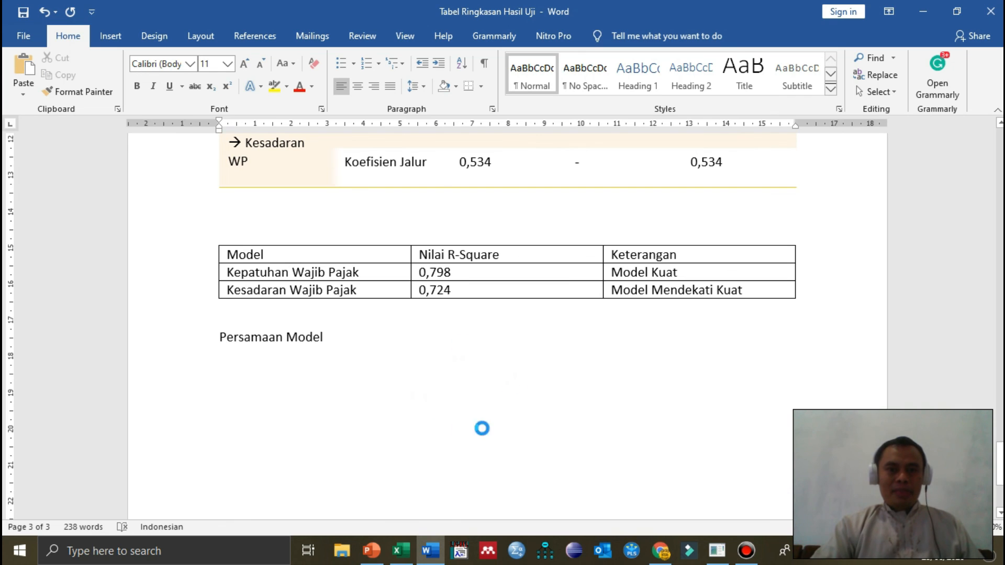
type("Model Penelitian: η1 = β1ξ1 + β2ξ2 + ζ1 Kepatuhan WP = PersepsiWP + PengetahuanWP + Epsilon1 η2 = β1η1 + β2ξ1 + β3ξ2 + ζ2 Kesadaran WP = Kepatuhan WP + PersepsiWP + PengetahuanWP + Epsilon2")
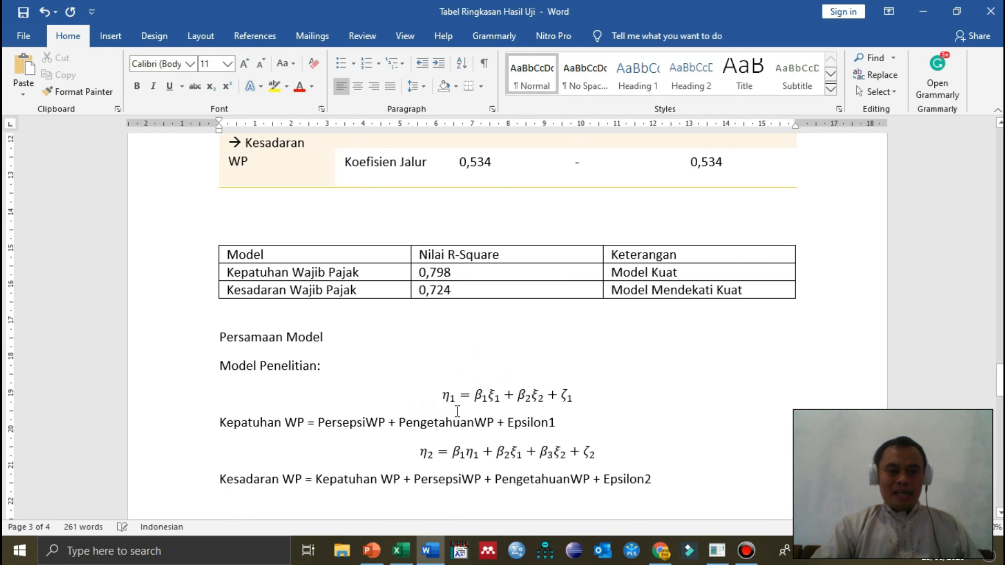
Step: Delete the Model Penelitian line and both symbolic equations, keeping only the two equations written in words
left_click(255, 368)
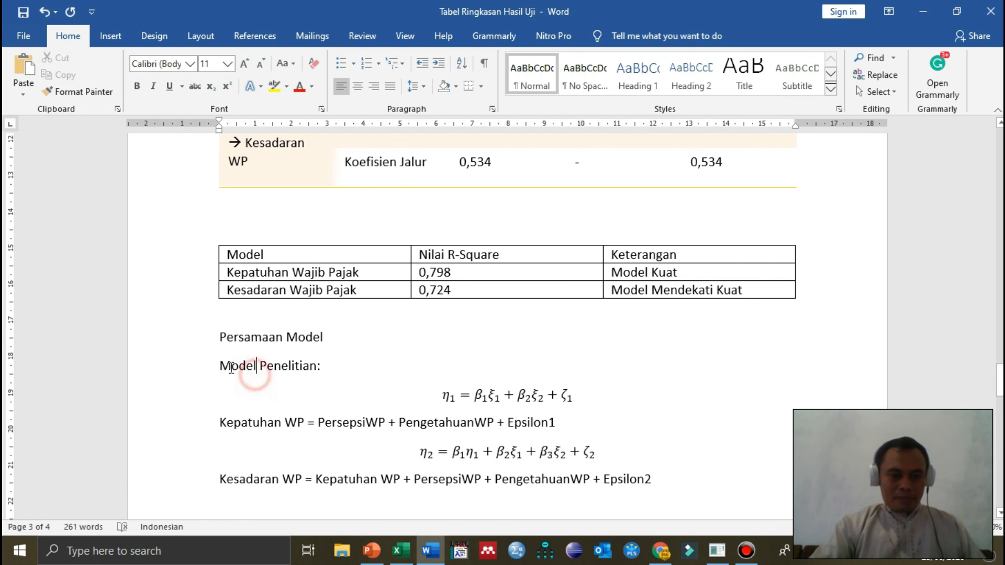
left_click_drag(223, 365, 596, 403)
key("Delete")
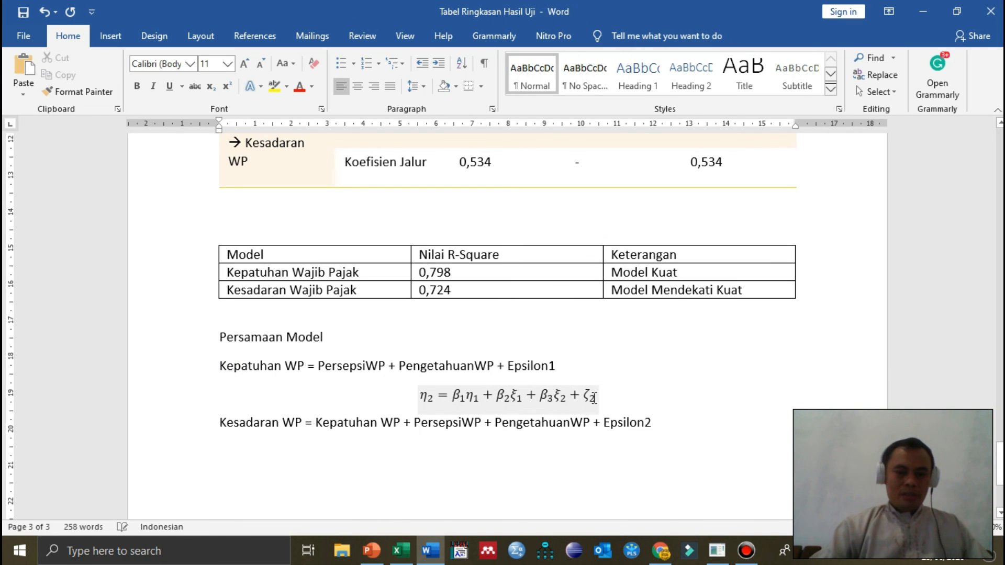
left_click_drag(410, 399, 580, 404)
key("Delete")
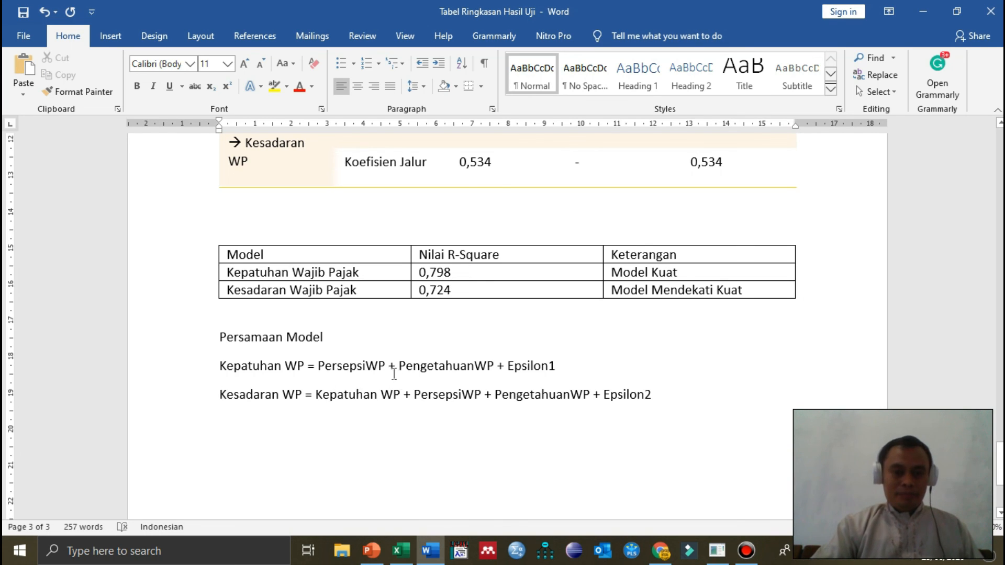
Step: Replace PersepsiWP in the Kepatuhan WP equation with 0,327Persepsi Wajib Pajak, using the direct path coefficient from the effects table
scroll(386, 369, "up", 10)
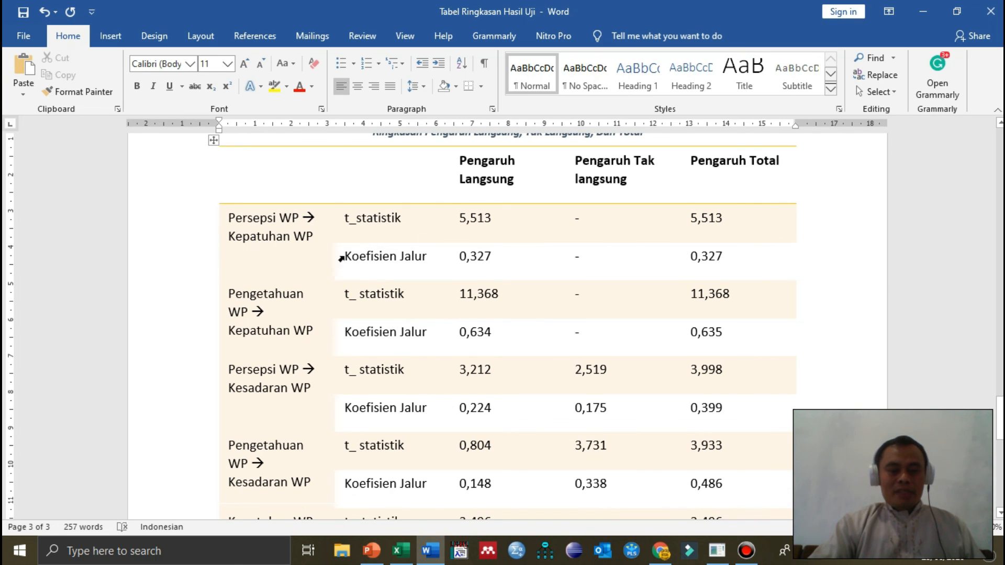
scroll(485, 264, "down", 8)
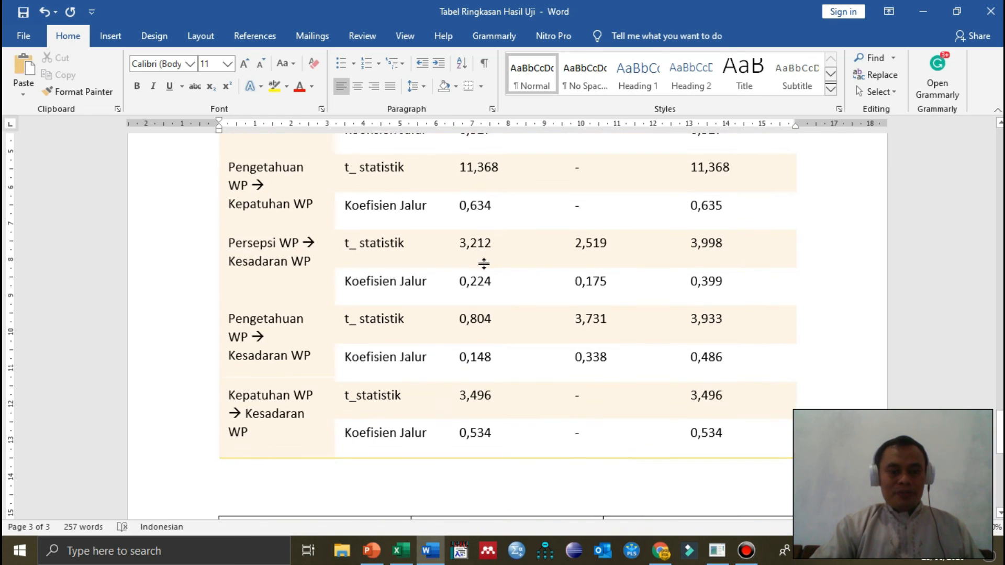
left_click(387, 375)
key("BackSpace")
key("BackSpace")
key("BackSpace")
key("BackSpace")
key("BackSpace")
key("BackSpace")
key("BackSpace")
key("BackSpace")
key("BackSpace")
key("BackSpace")
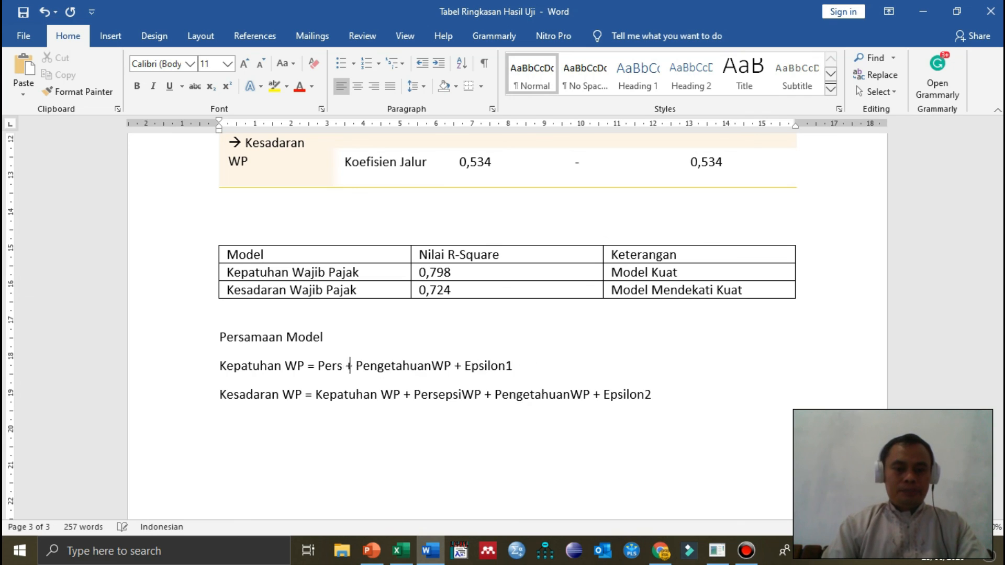
type("0")
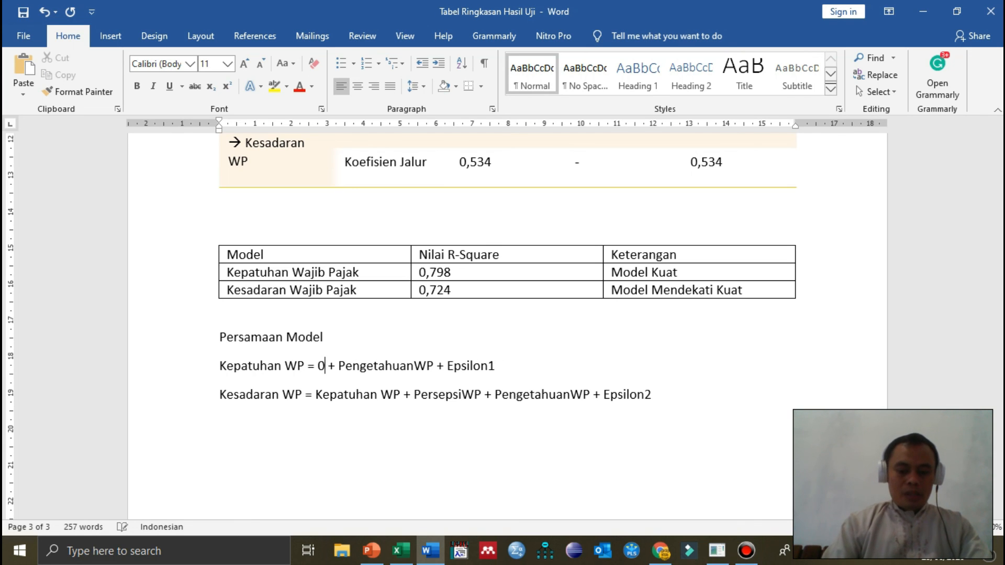
type(",327")
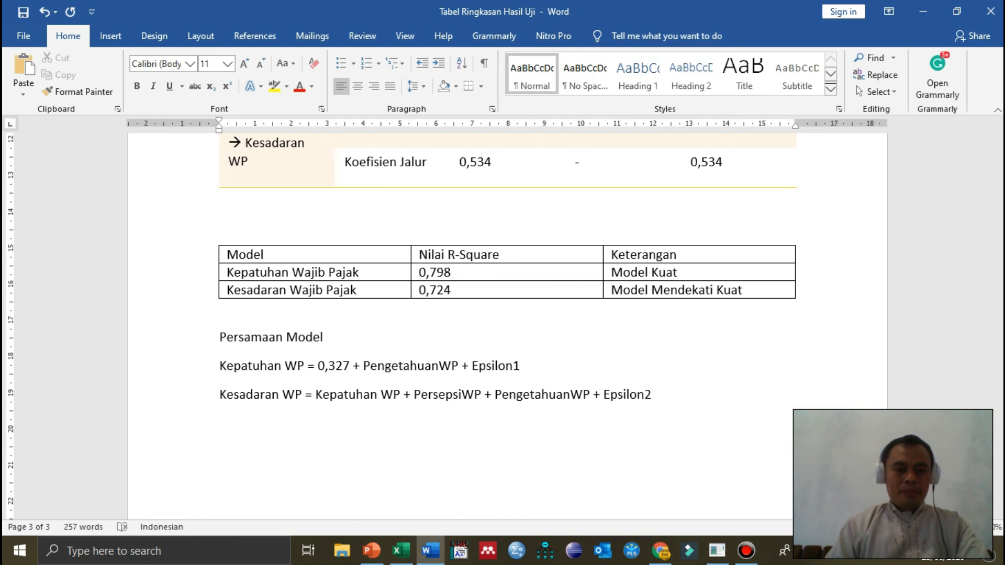
type("Per")
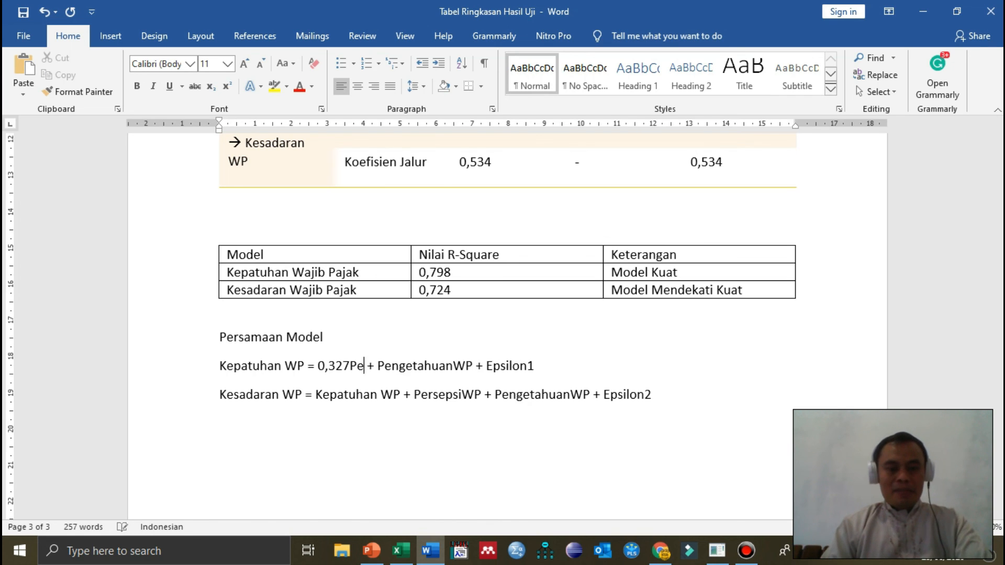
type("sep")
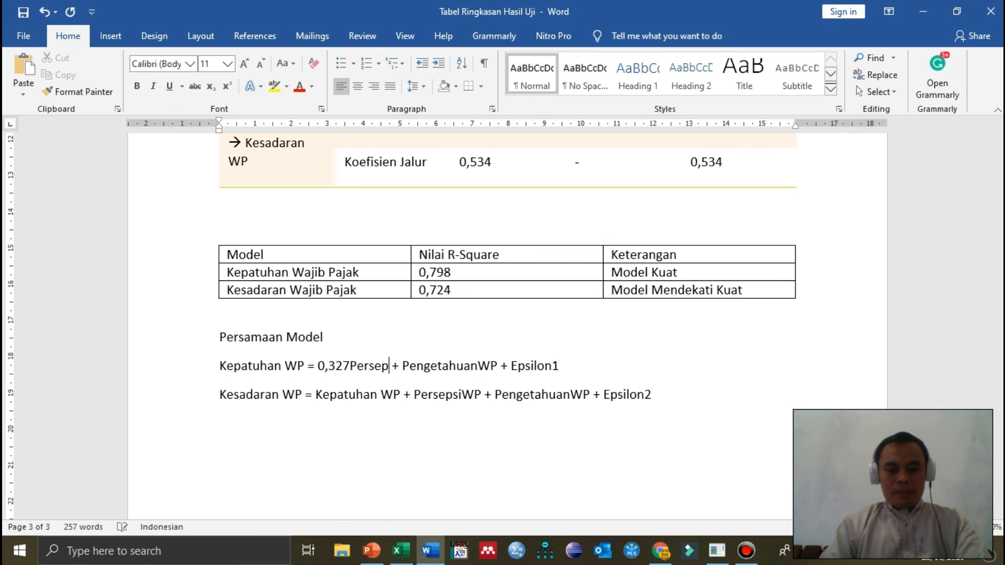
type("si")
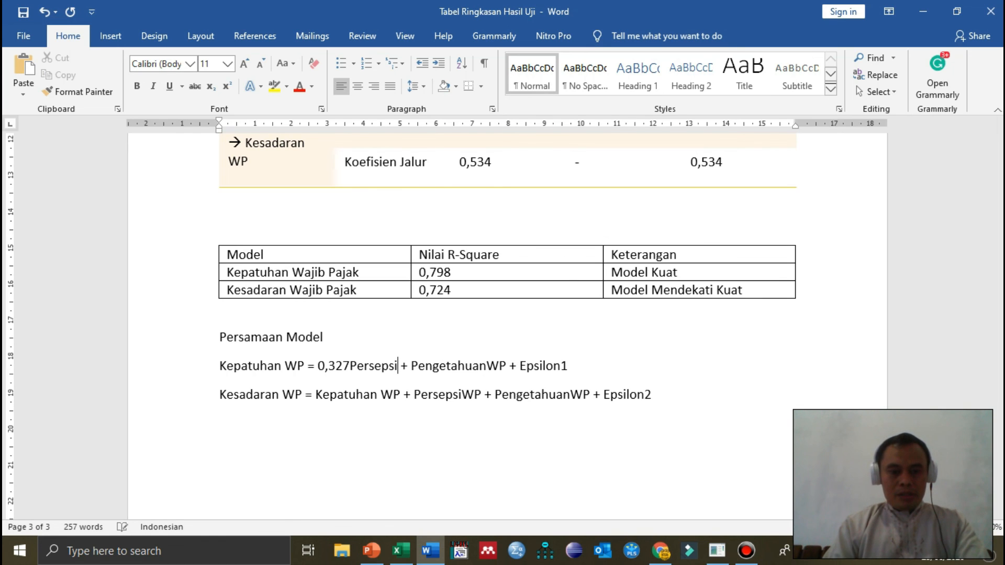
type(" Wajib P")
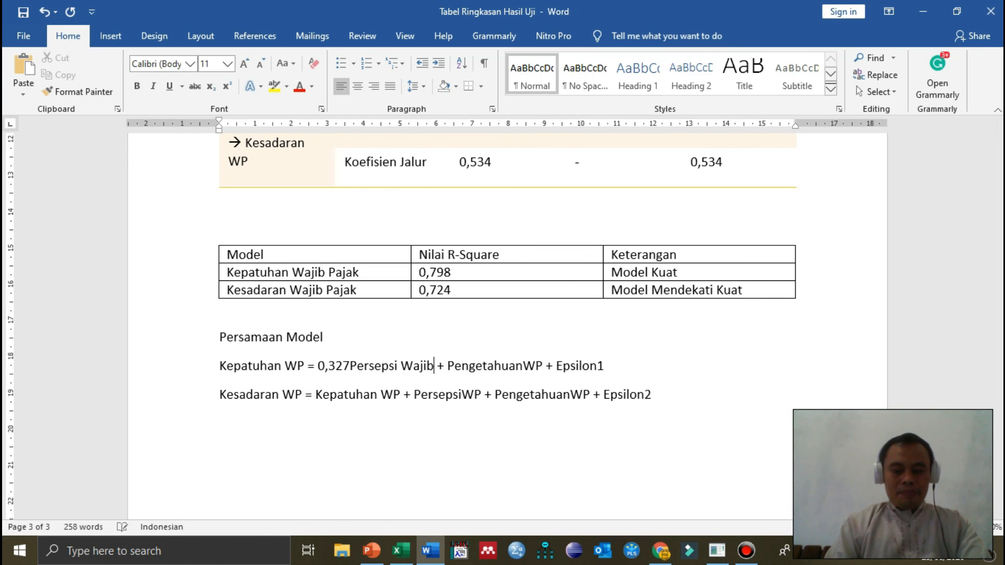
type("ajak")
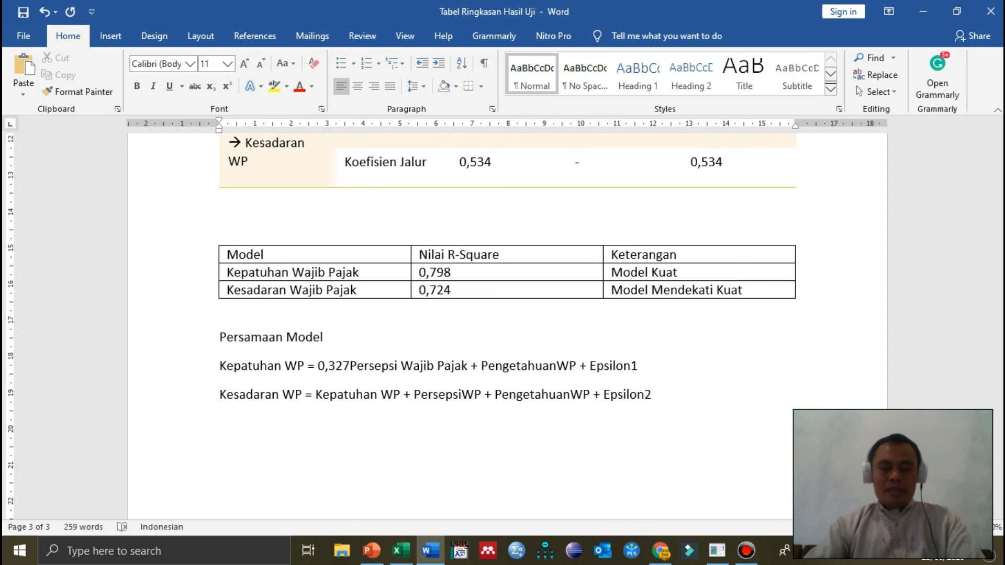
Step: Insert the direct path coefficient 0,634 before PengetahuanWP in the Kepatuhan WP equation
scroll(513, 377, "up", 6)
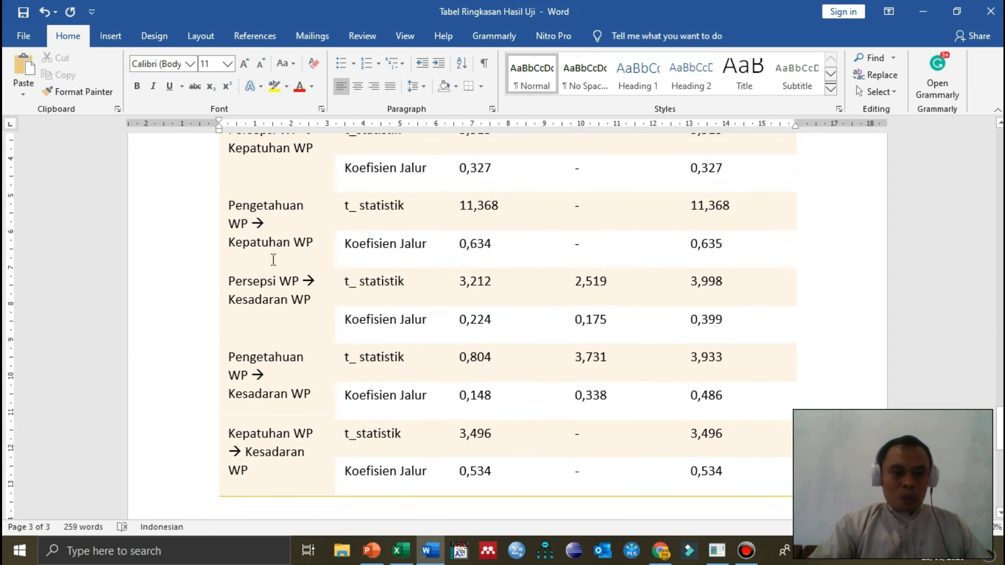
scroll(419, 277, "up", 3)
scroll(387, 411, "down", 2)
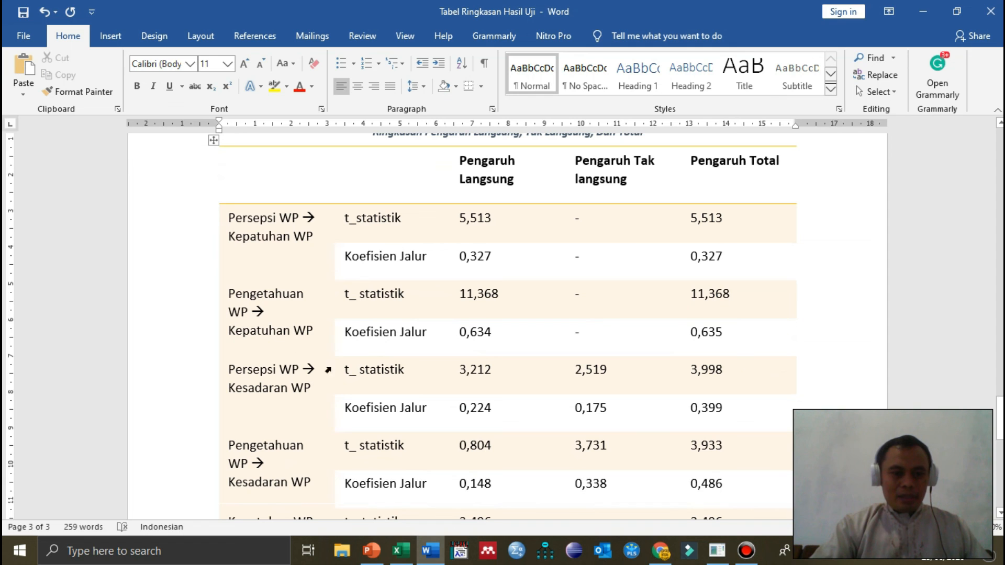
scroll(494, 367, "down", 7)
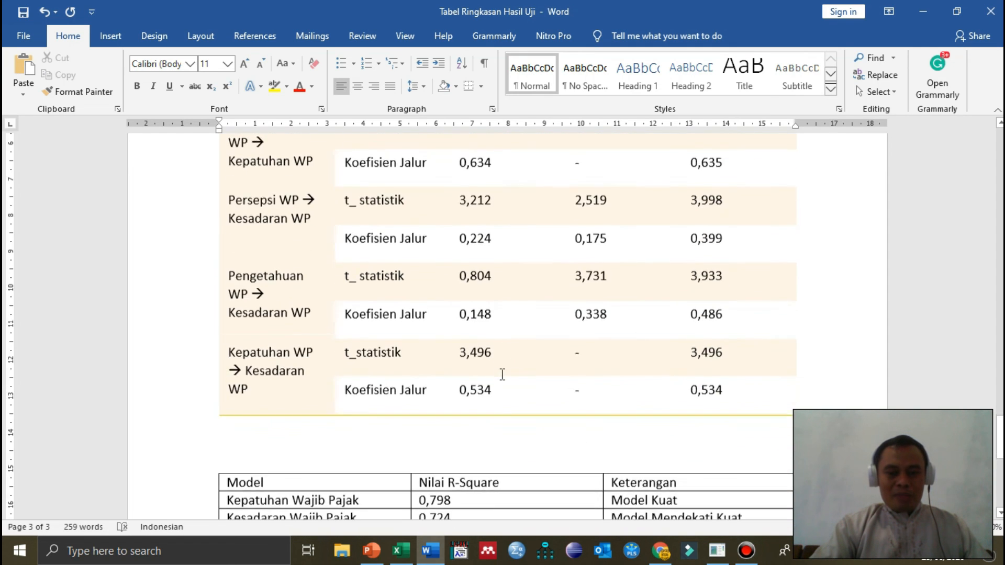
scroll(502, 375, "down", 3)
left_click(481, 237)
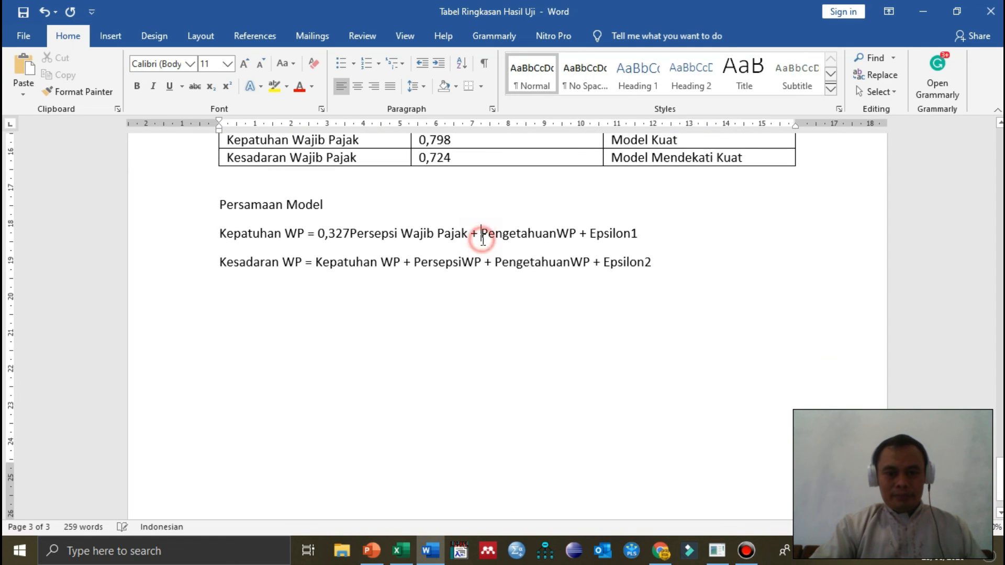
type("0,")
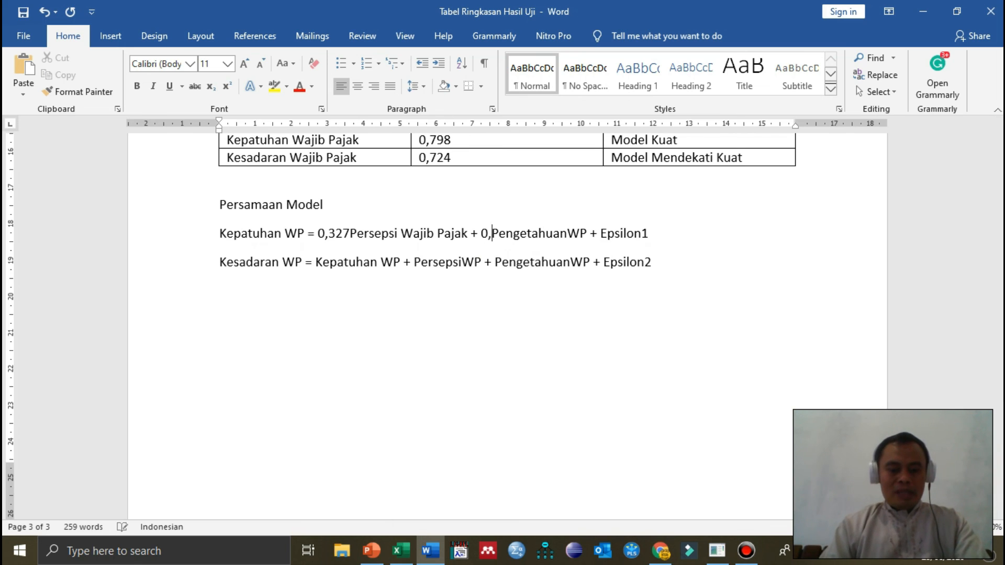
type("634")
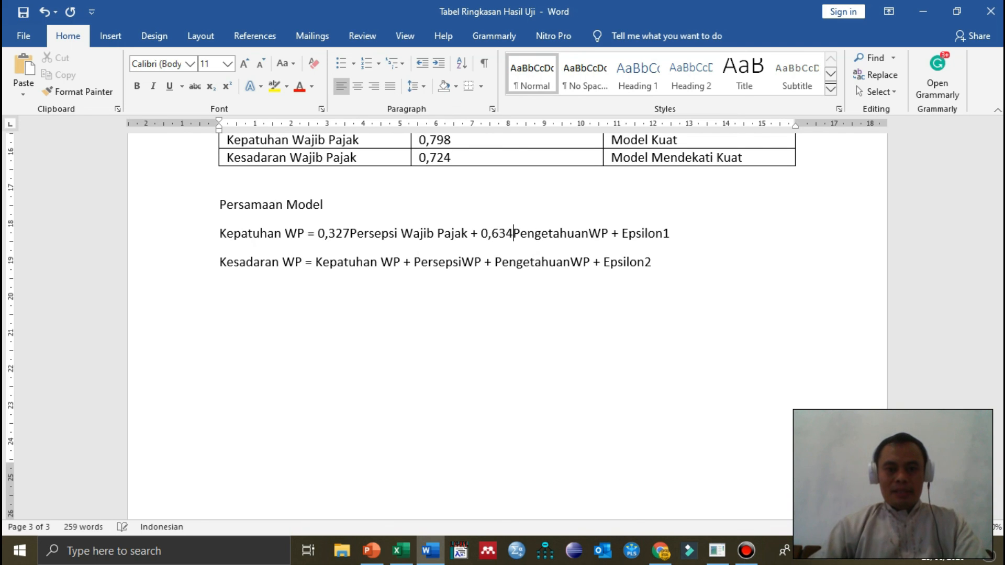
Step: Remove the Epsilon1 term from the Kepatuhan WP equation and write out PengetahuanWP as Pengetahuan Wajib Pajak
left_click(681, 233)
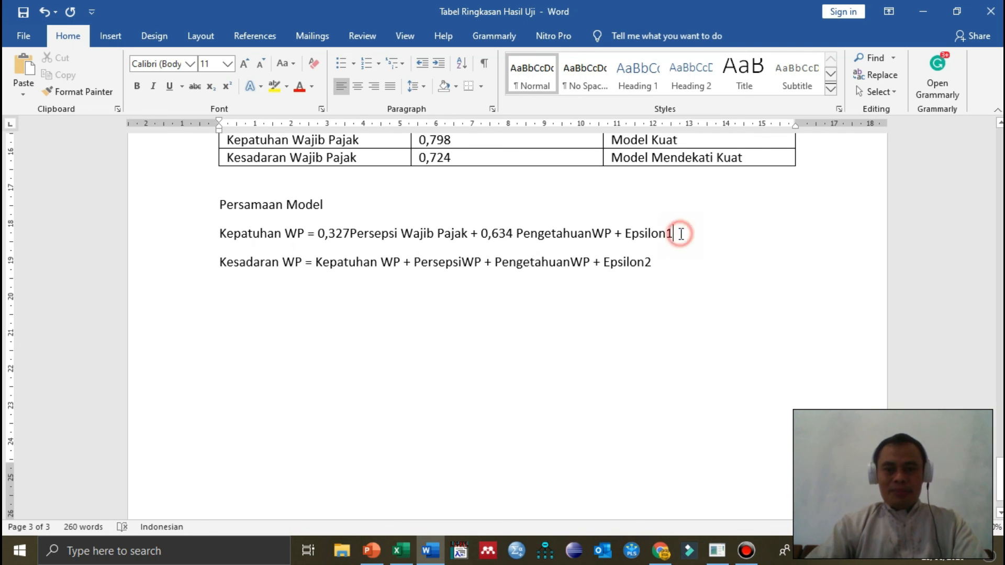
key("BackSpace")
key("BackSpace")
key("BackSpace")
key("BackSpace")
key("BackSpace")
key("BackSpace")
key("BackSpace")
key("BackSpace")
key("BackSpace")
key("BackSpace")
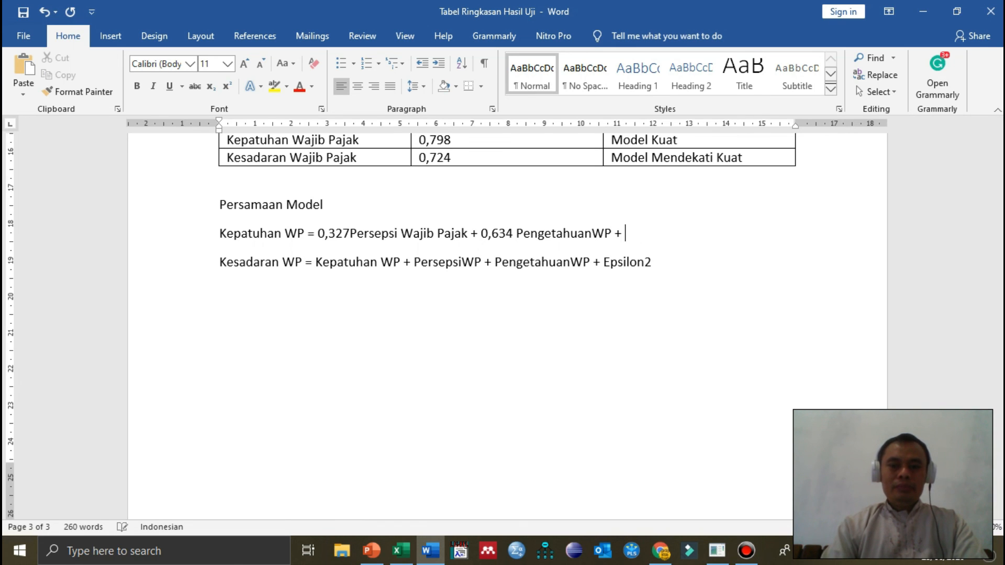
key("Right")
type("ajib")
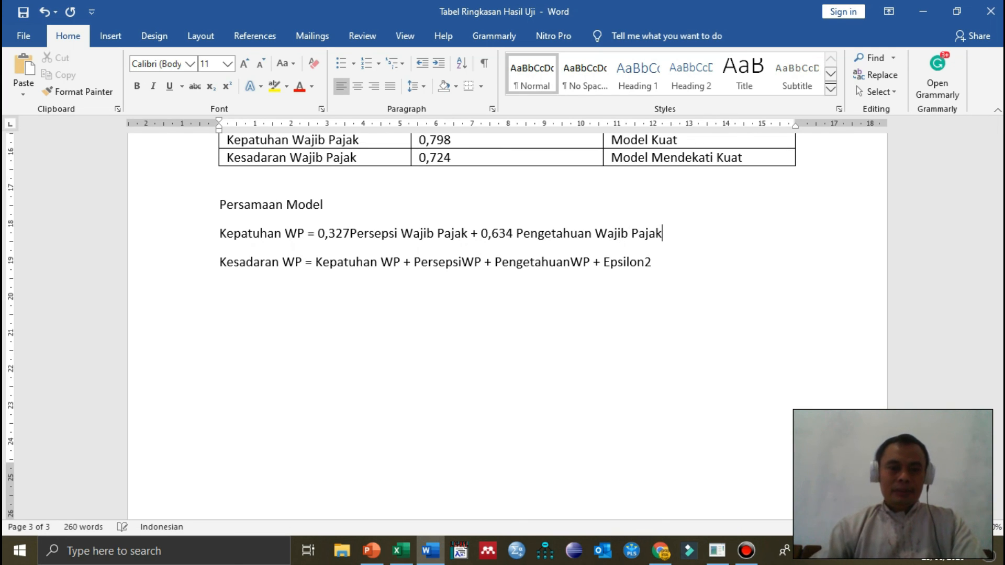
Step: Write out Kepatuhan WP as Kepatuhan Wajib Pajak at the start of the first equation
left_click(298, 233)
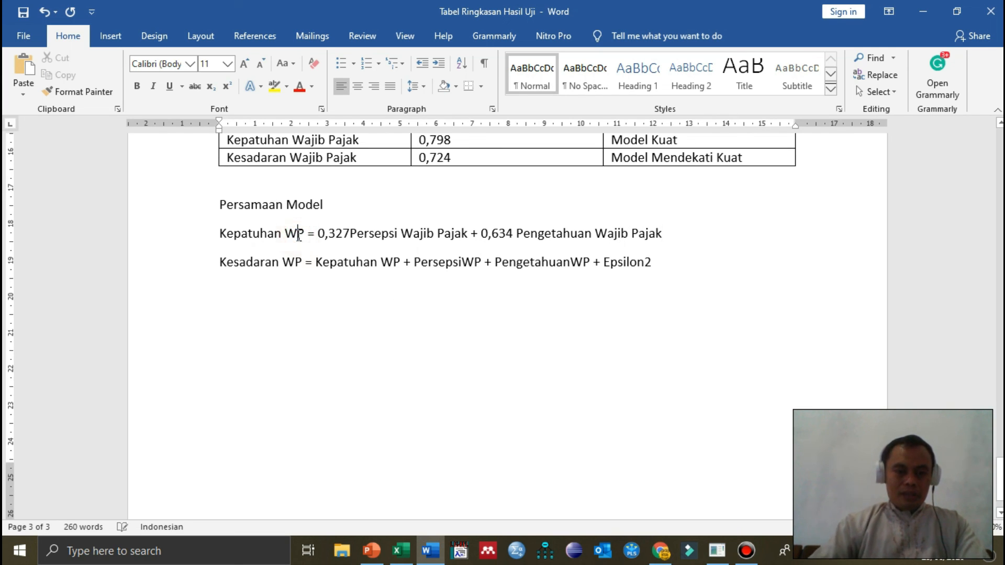
type("ajib")
key("Right")
type("ajak")
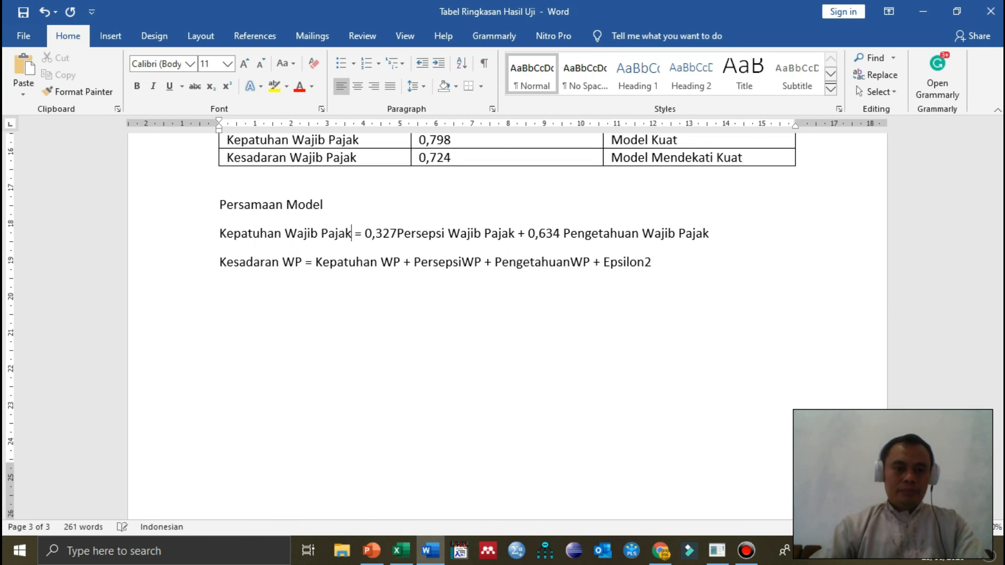
Step: Write out Kesadaran WP as Kesadaran Wajib Pajak at the start of the second equation
left_click(293, 262)
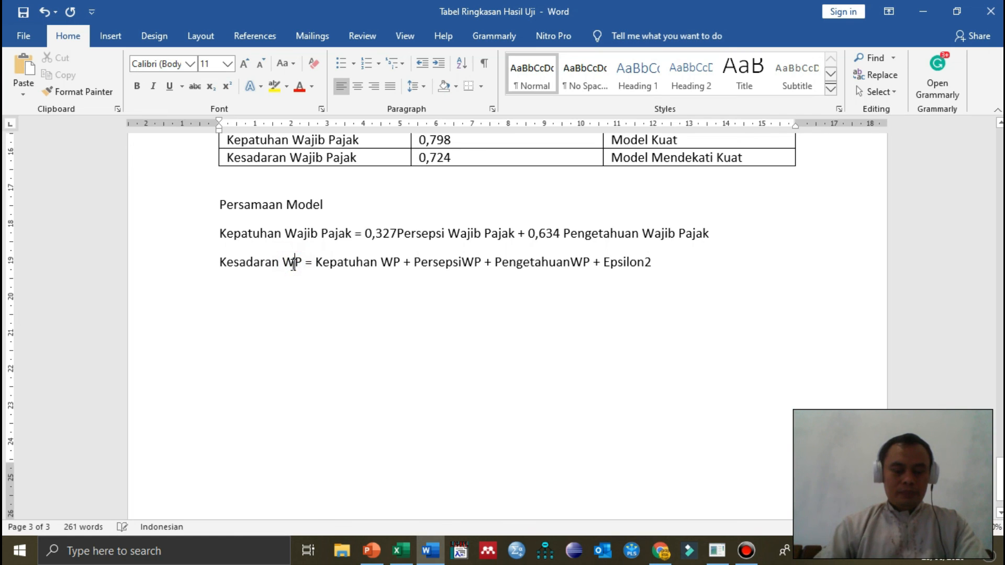
type("ajib")
key("Right")
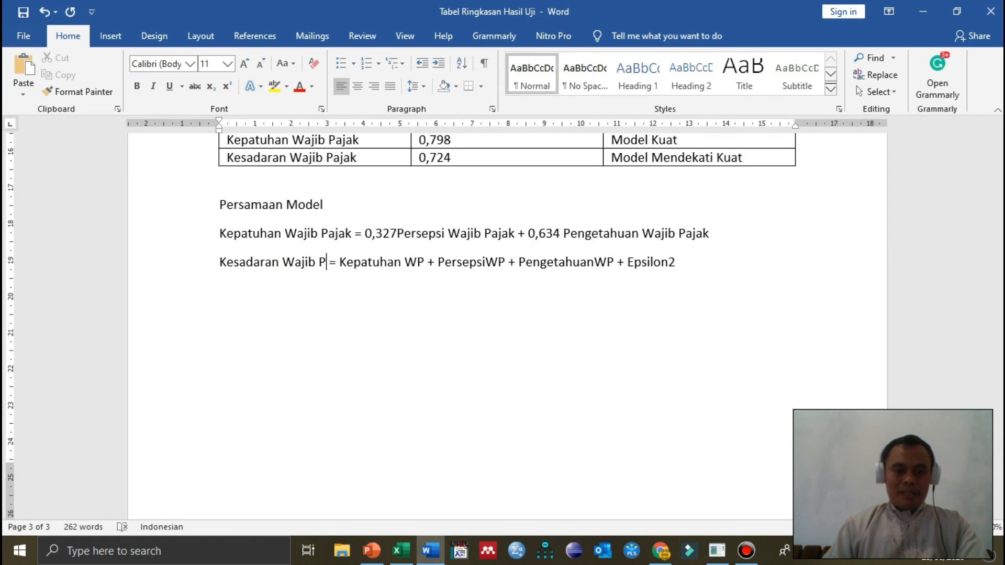
type("ajak")
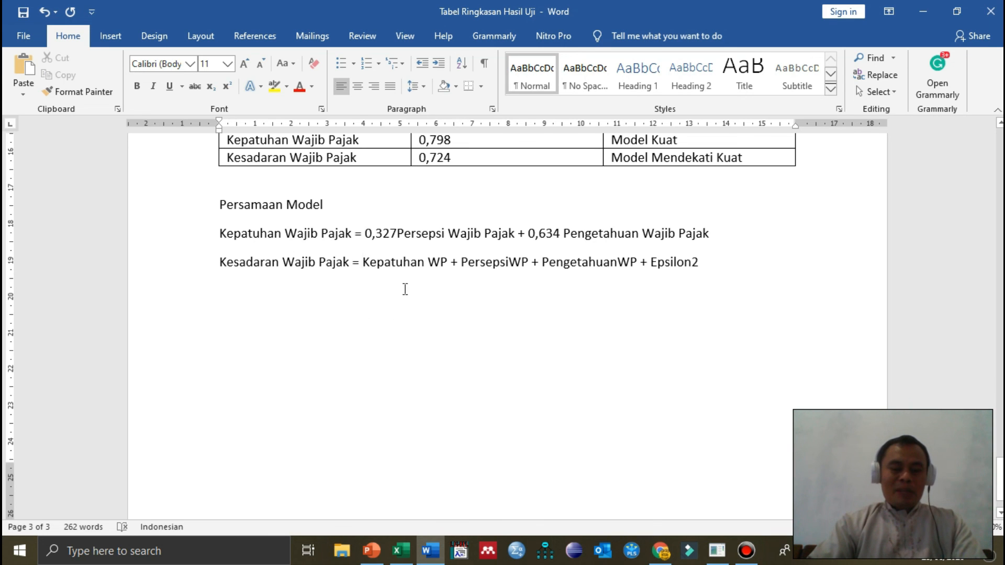
Step: Insert the direct path coefficient 0,534 from the effects table before Kepatuhan WP in the Kesadaran equation
scroll(405, 289, "up", 6)
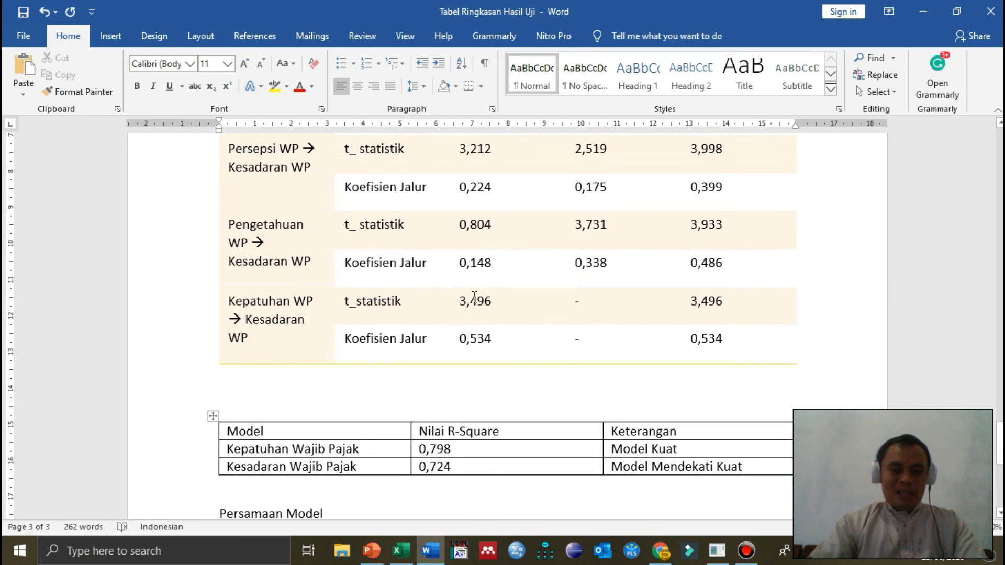
scroll(512, 375, "down", 5)
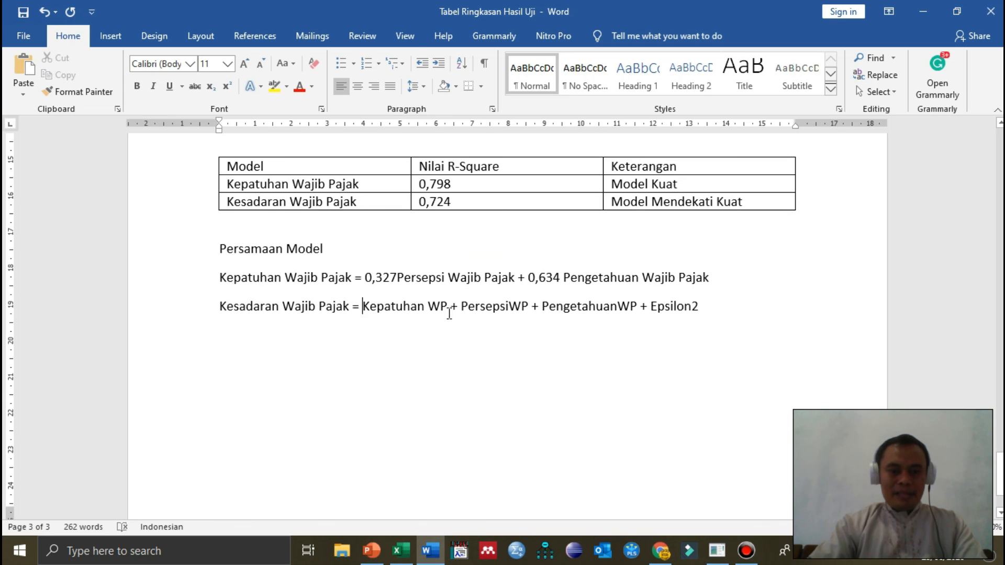
type("0,53")
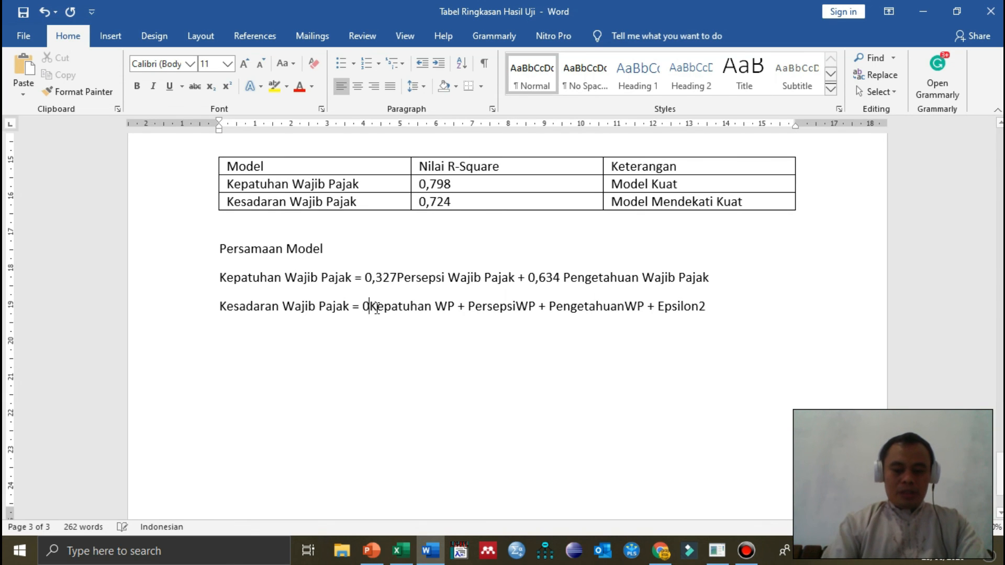
type("4")
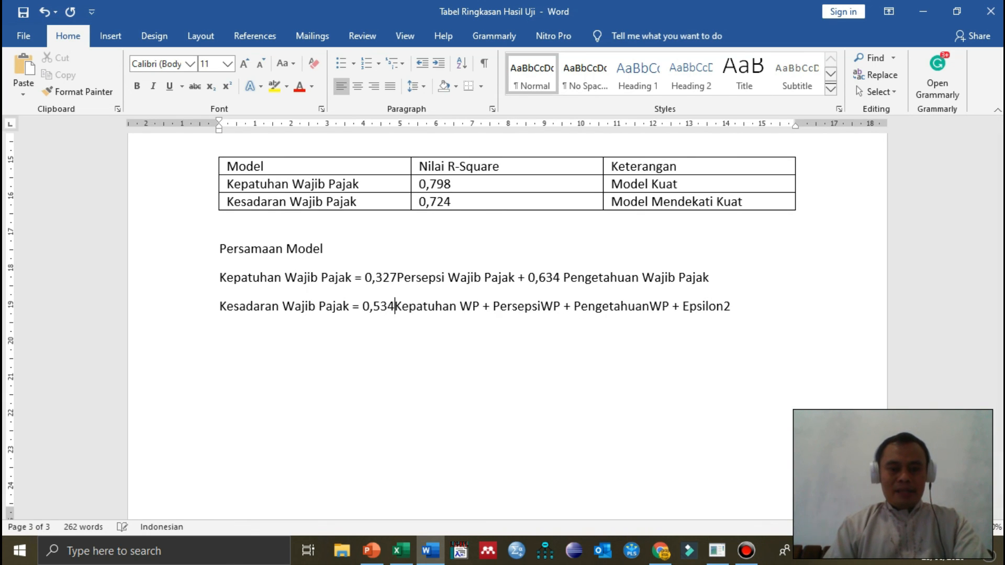
Step: Write out Kepatuhan WP as Kepatuhan Wajib Pajak in the Kesadaran equation
key("BackSpace")
key("Right")
key("Right")
key("Right")
key("Right")
key("Right")
key("Right")
key("Right")
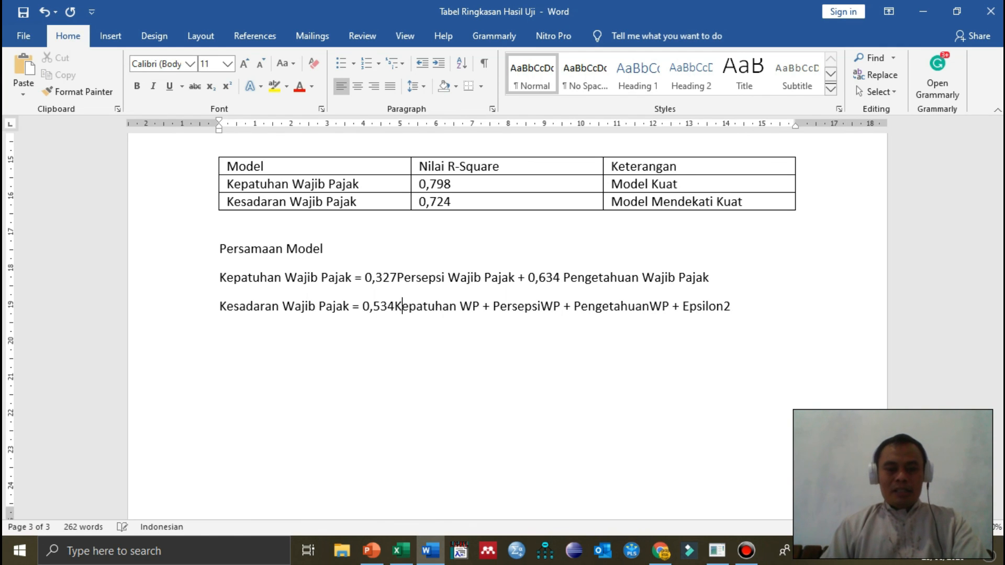
key("Right")
key("Right")
key("Right")
key("Right")
type("ajib")
key("Right")
type("ajak")
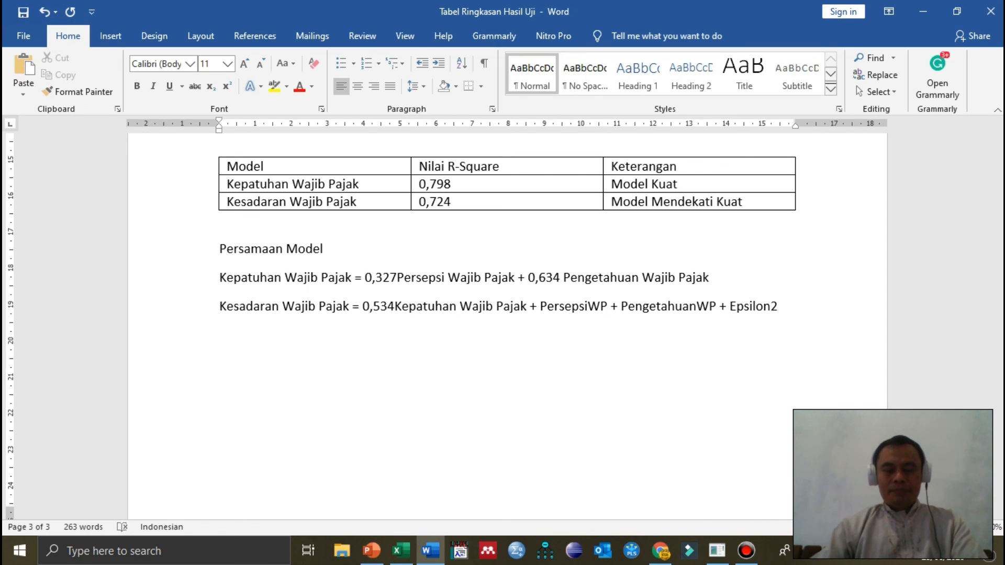
Step: Insert the direct path coefficient 0,224 from the effects table before PersepsiWP in the Kesadaran equation
scroll(502, 325, "up", 10)
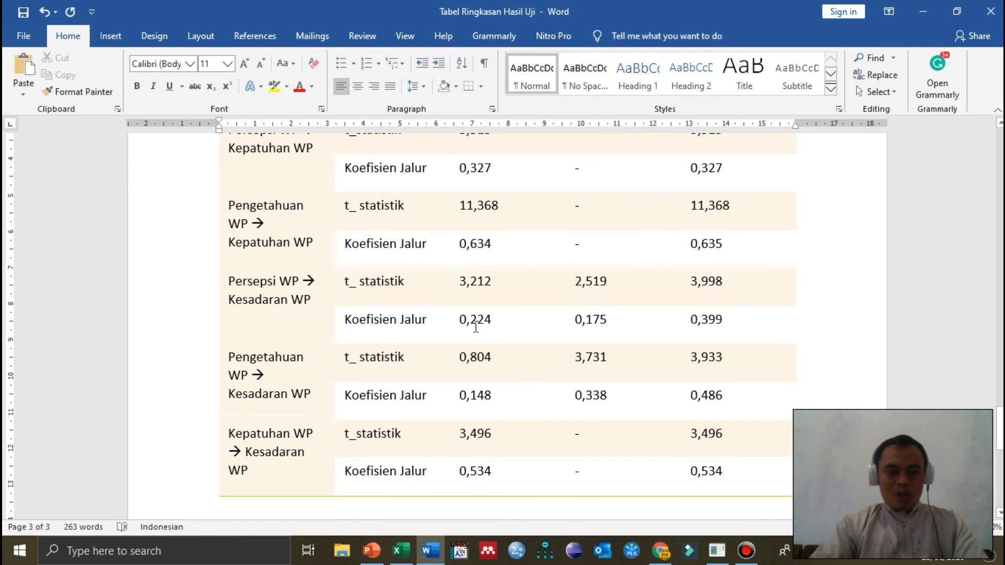
scroll(476, 328, "down", 7)
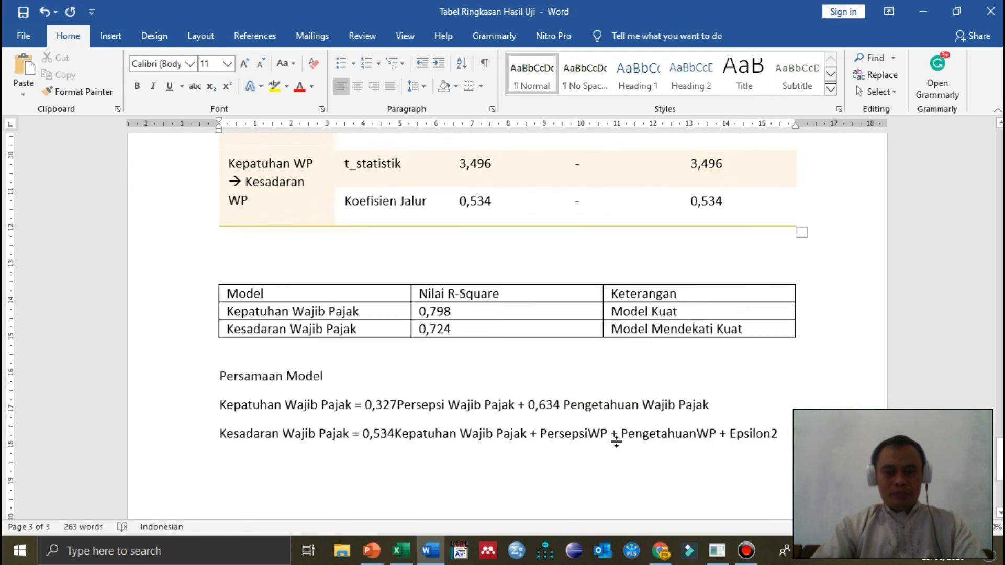
scroll(617, 439, "up", 4)
scroll(617, 440, "down", 5)
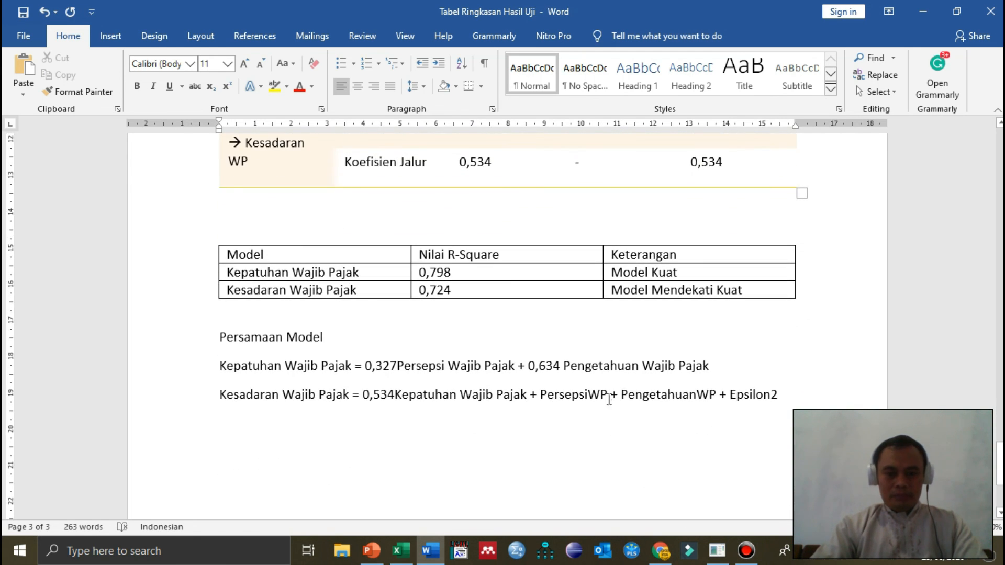
left_click(541, 396)
type("0,224")
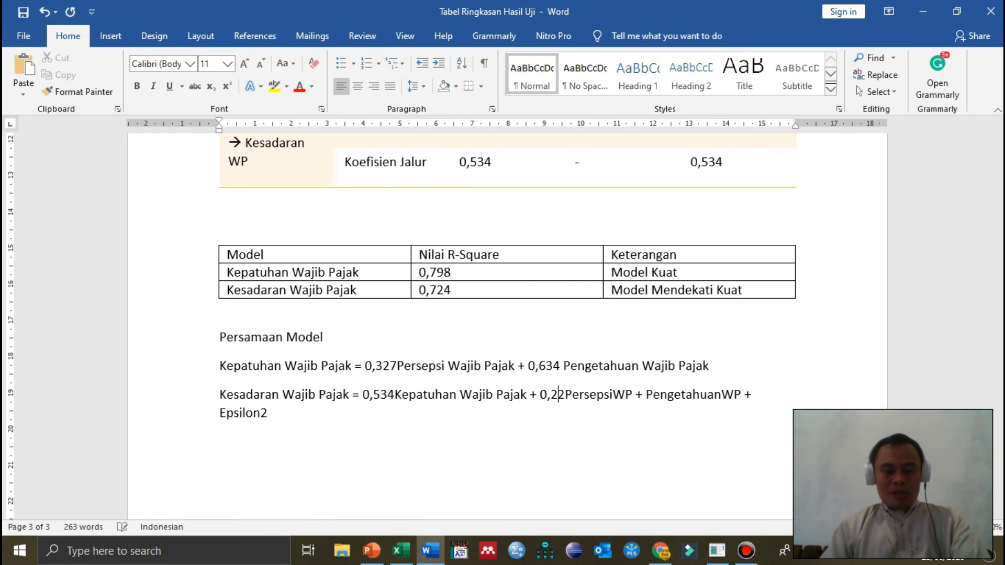
Step: Write out PersepsiWP as Persepsi Wajib Pajak in the Kesadaran equation
key("Right")
key("Right")
key("Right")
key("Right")
key("Right")
key("Right")
key("Right")
key("Right")
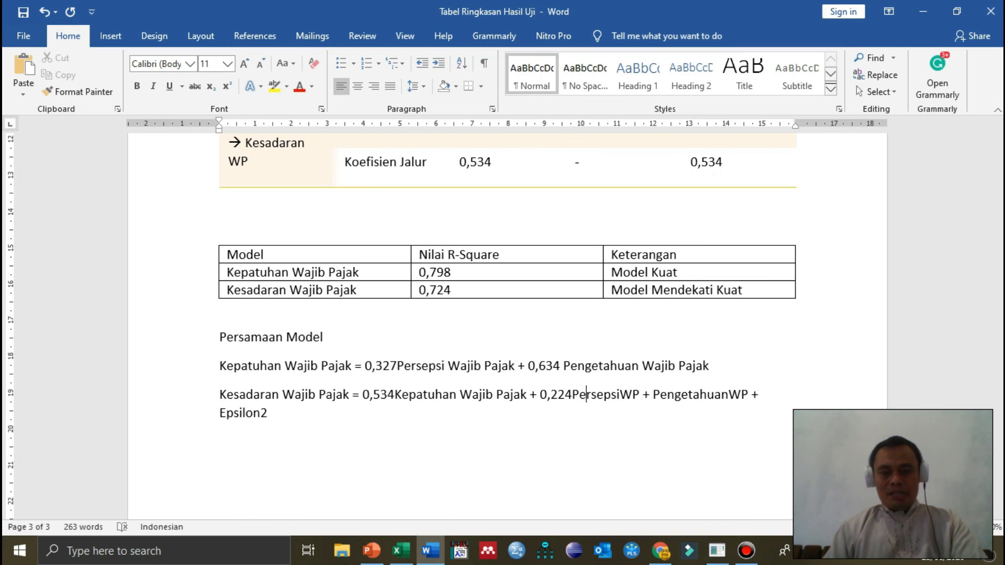
key("Right")
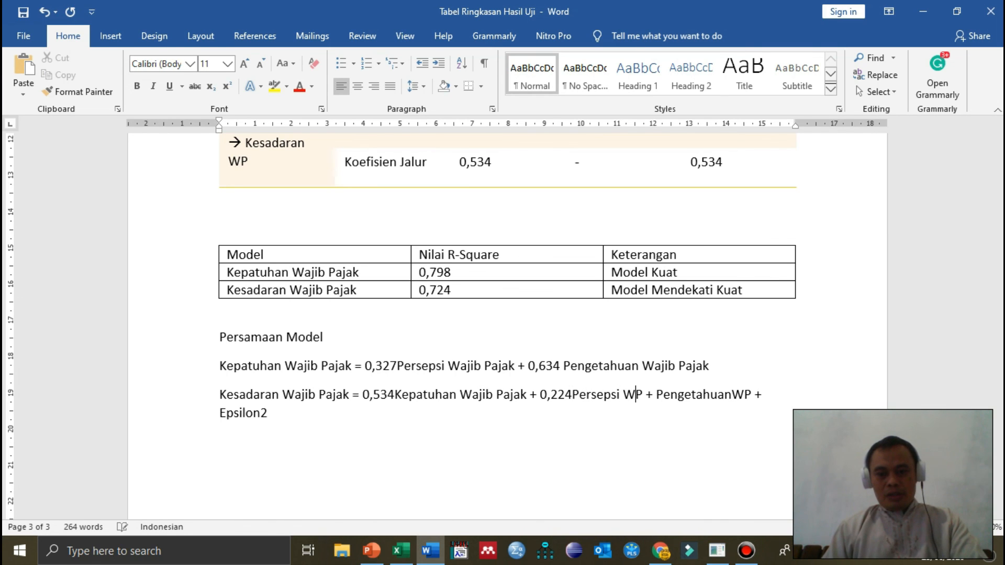
type("ajib P")
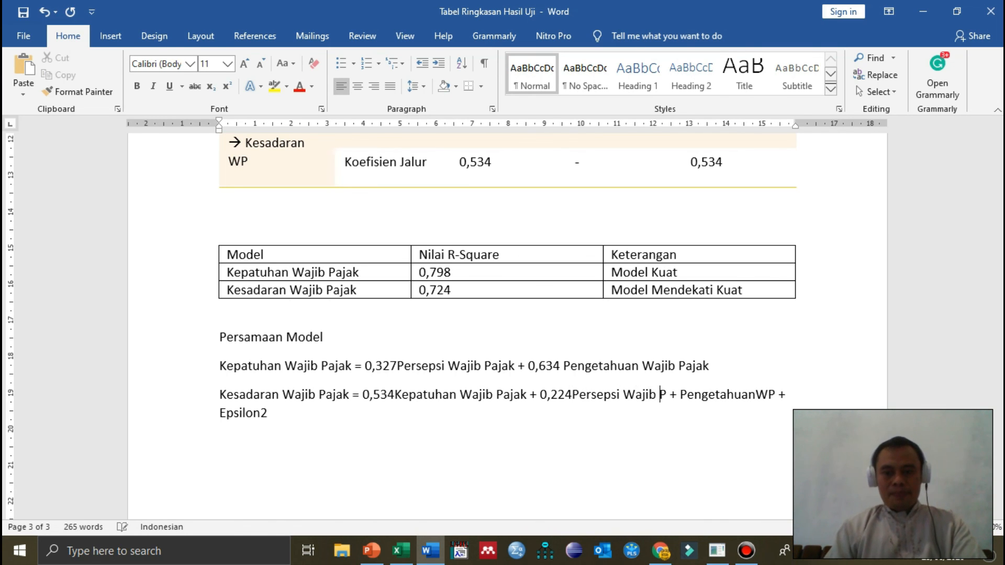
type("ajak")
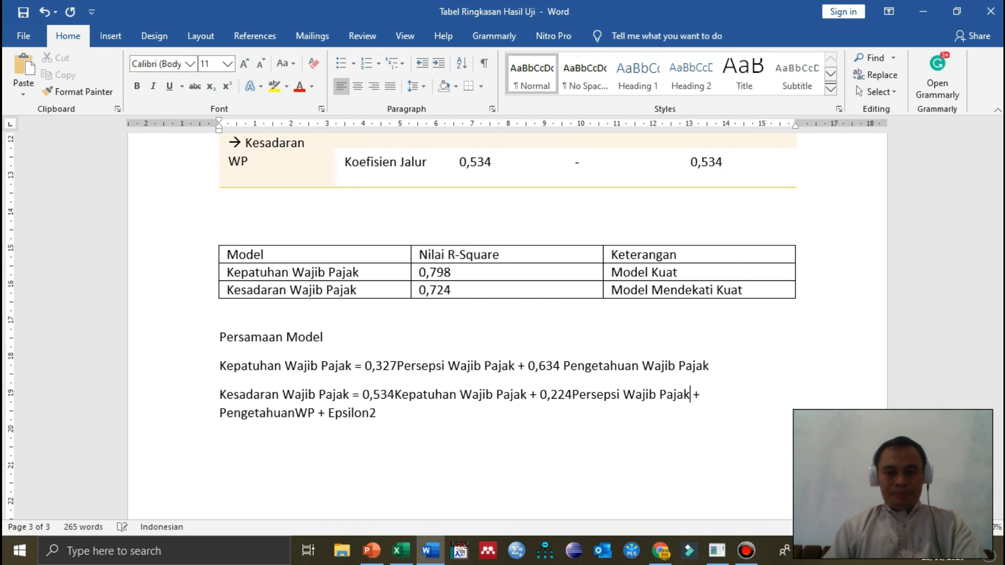
Step: Write out PengetahuanWP as Pengetahuan Wajib Pajak in the Kesadaran equation
key("Left")
key("Left")
key("Left")
key("Left")
key("Left")
key("Left")
key("Left")
key("Left")
key("Left")
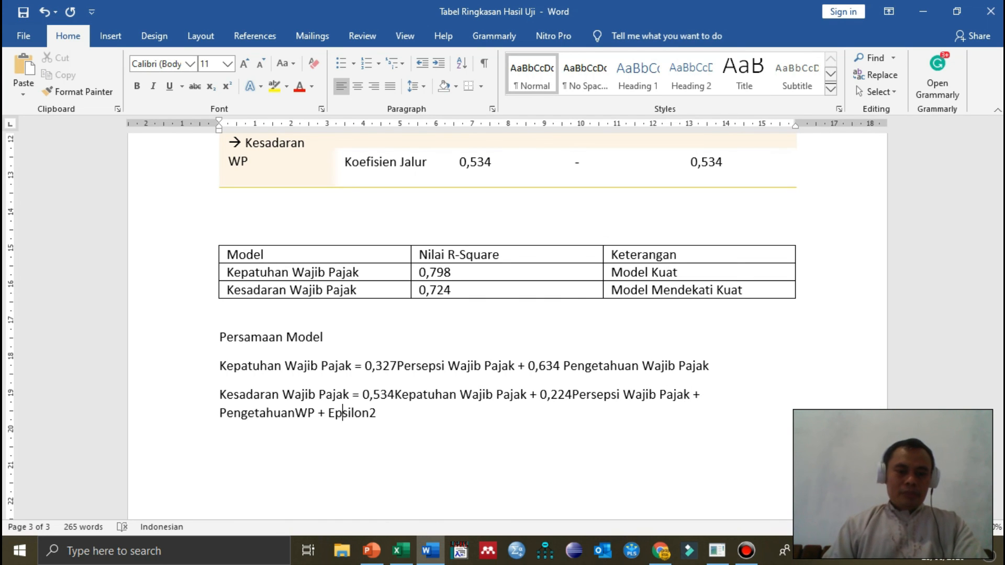
key("Left")
key("Left")
key("Left")
key("Left")
key("Left")
key("Right")
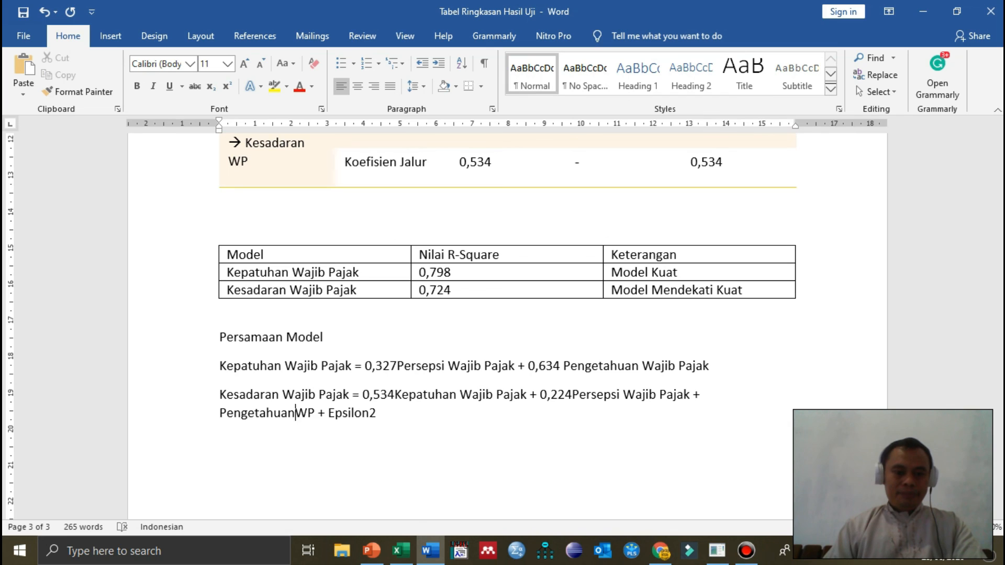
key("Right")
type("ajib P")
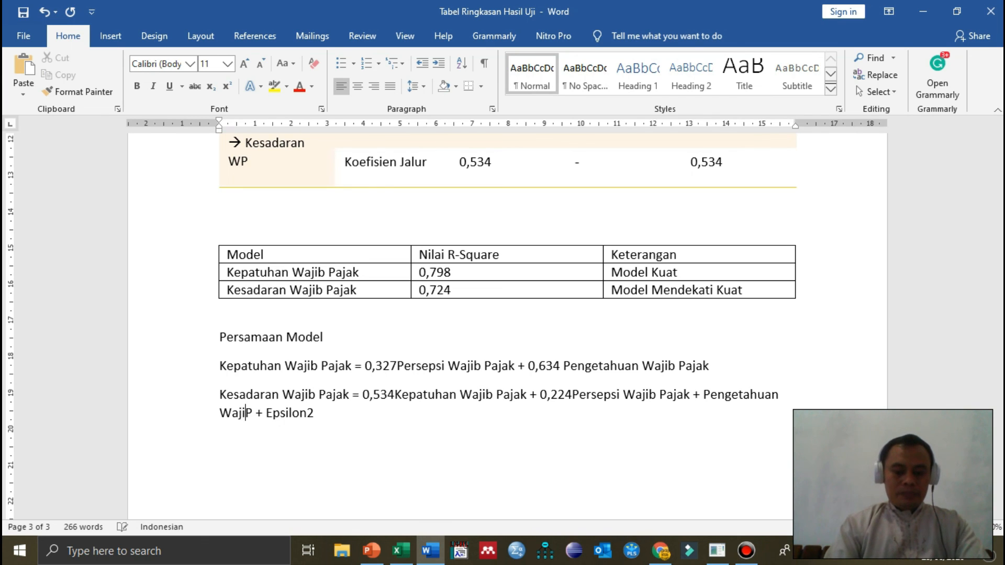
type("ajak")
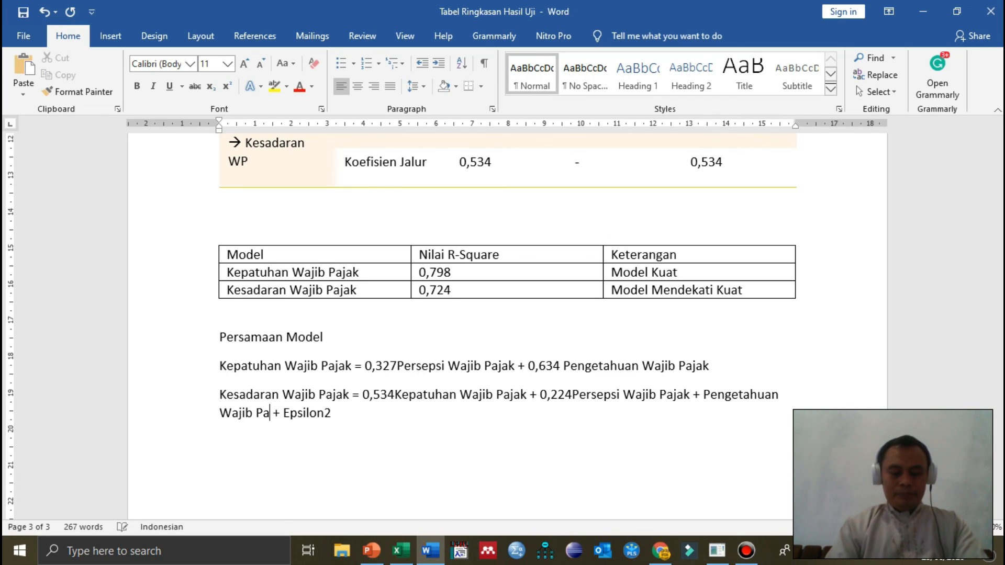
Step: Insert the direct path coefficient 0,148 from the effects table before Pengetahuan Wajib Pajak in the Kesadaran equation
scroll(576, 340, "up", 3)
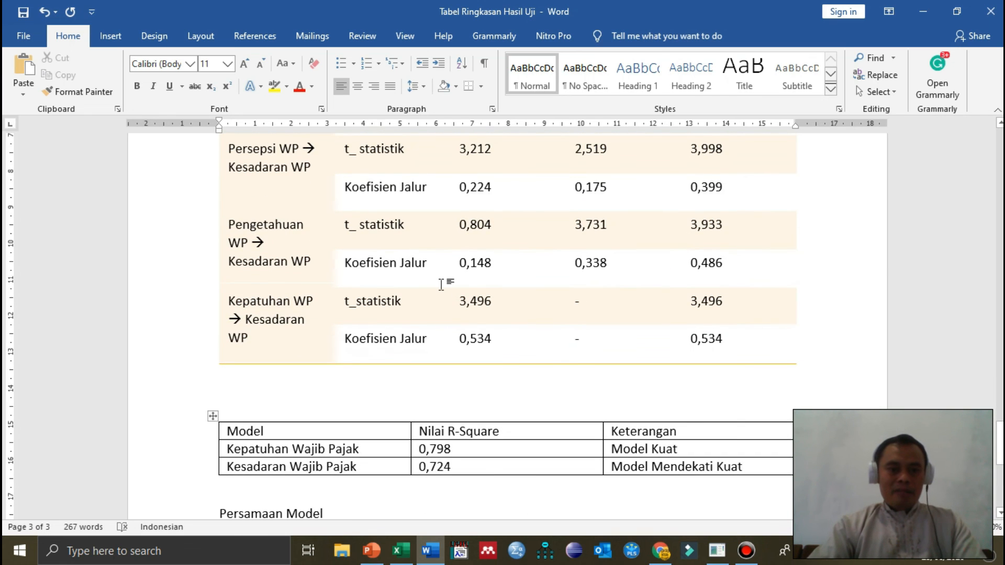
scroll(516, 418, "down", 3)
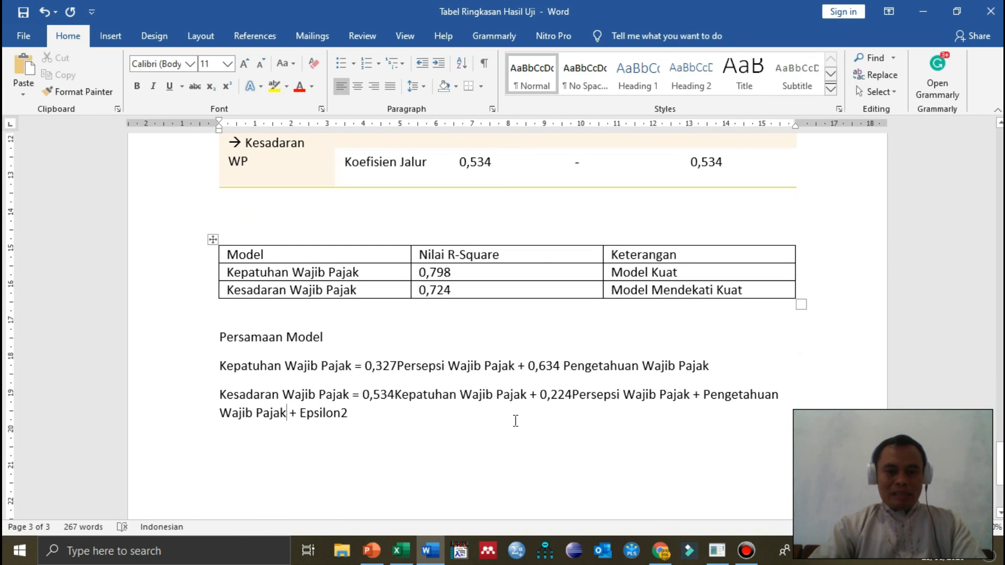
left_click(707, 396)
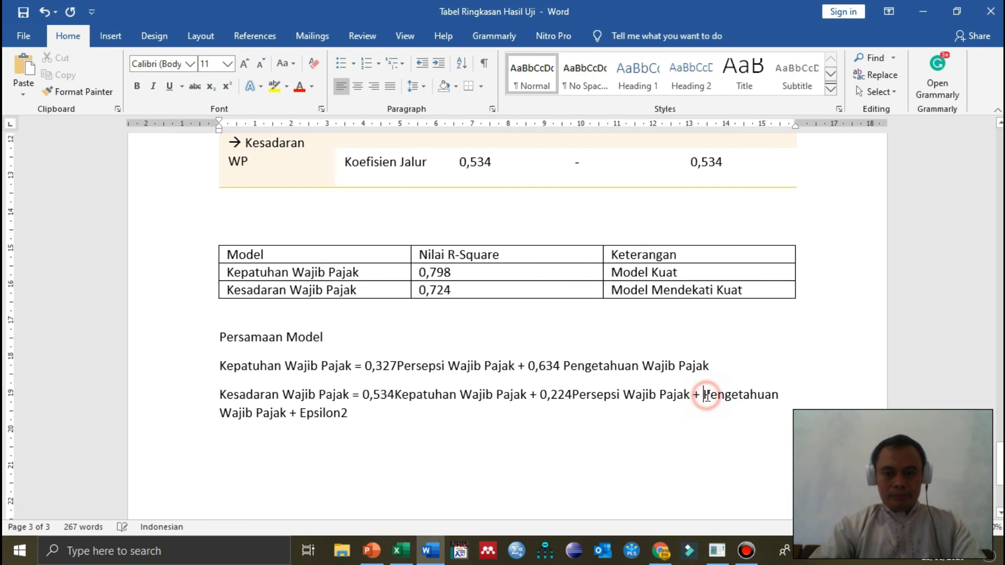
type("0,")
type("148")
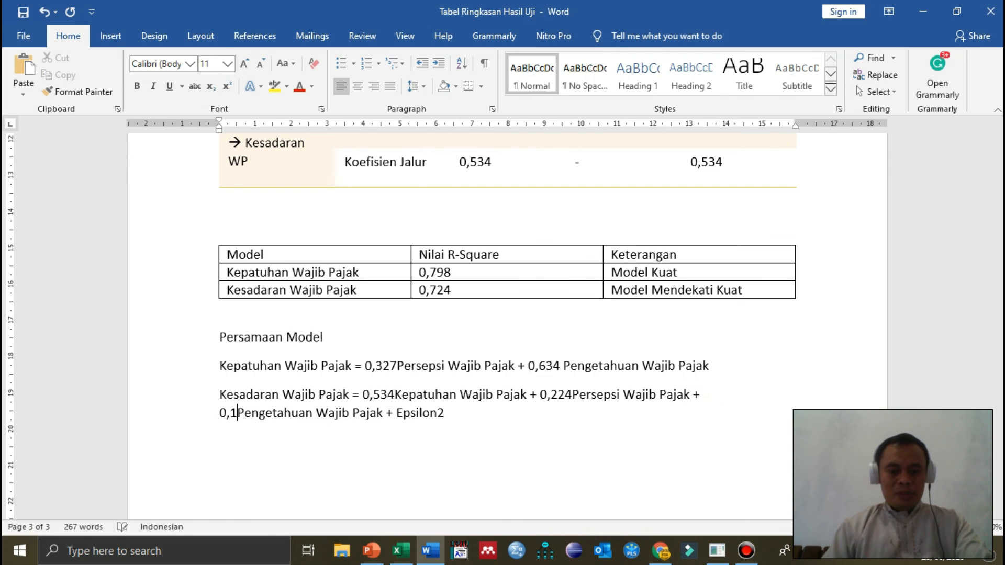
Step: Remove the Epsilon2 term and its plus sign from the end of the Kesadaran equation
left_click(511, 414)
key("BackSpace")
key("BackSpace")
key("BackSpace")
key("BackSpace")
key("BackSpace")
key("BackSpace")
key("BackSpace")
key("BackSpace")
key("BackSpace")
key("BackSpace")
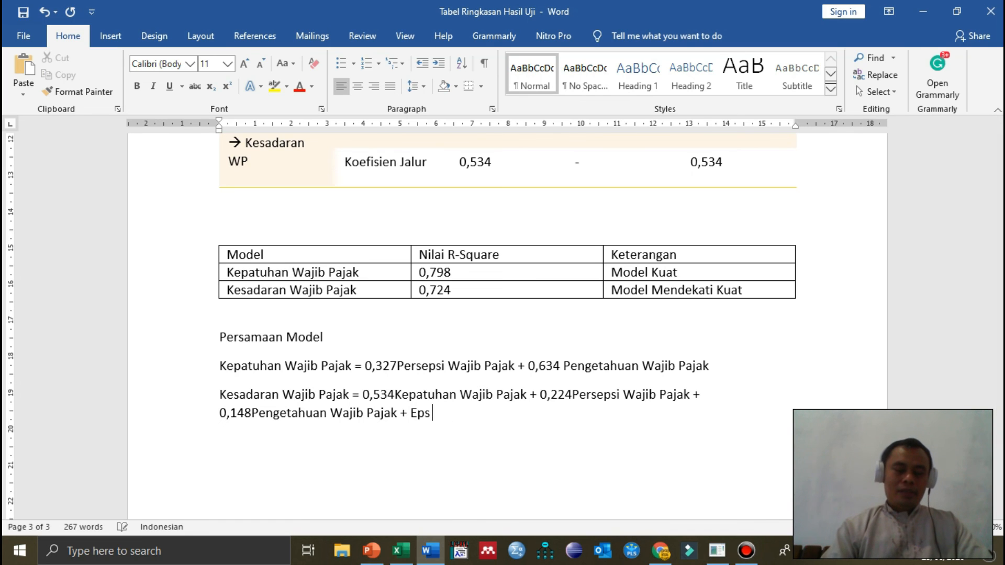
key("BackSpace")
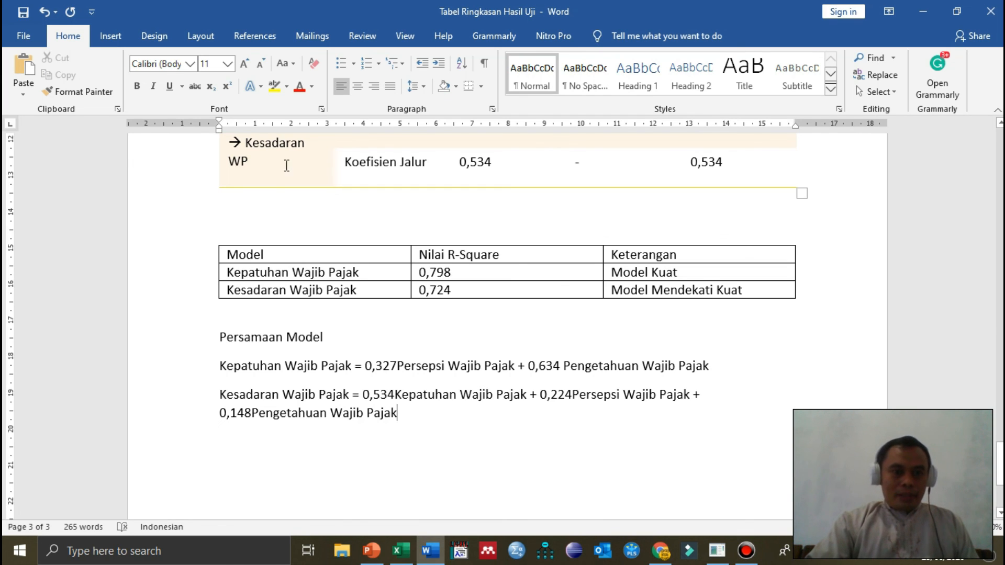
Step: Give the Kesadaran equation a hanging indent at 4 on the ruler, aligning its second line under 0,534, and save the document
left_click_drag(218, 128, 364, 152)
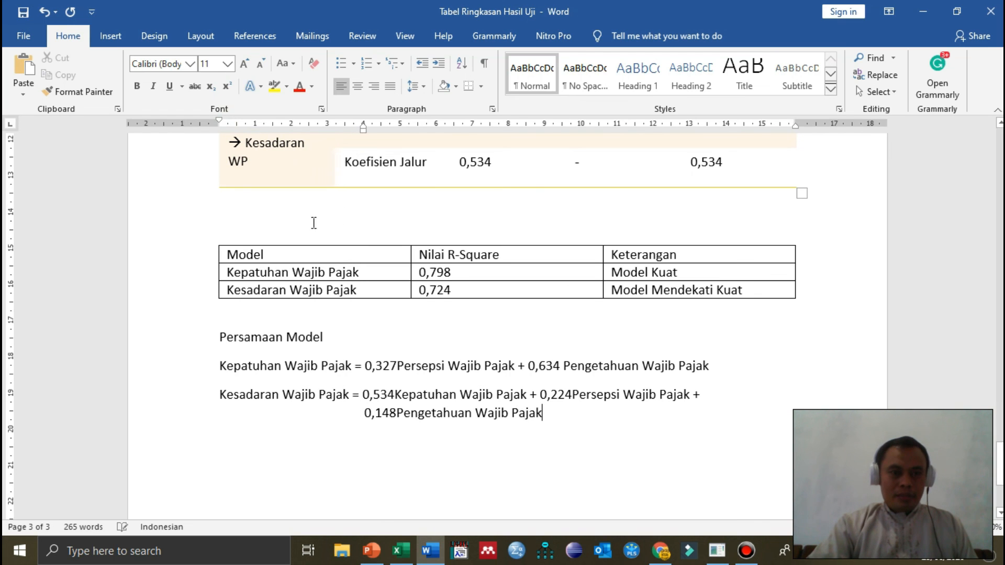
key("ctrl+s")
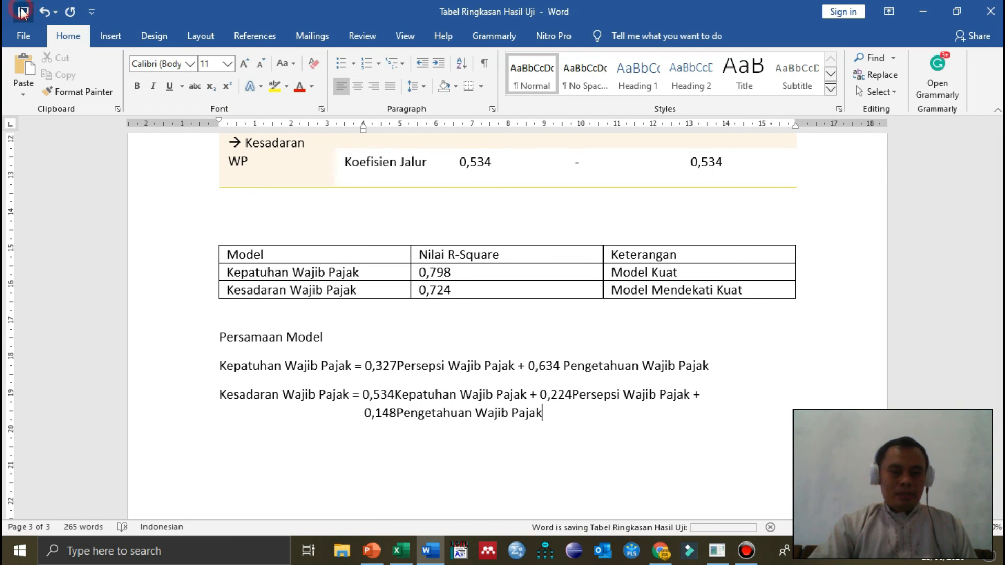